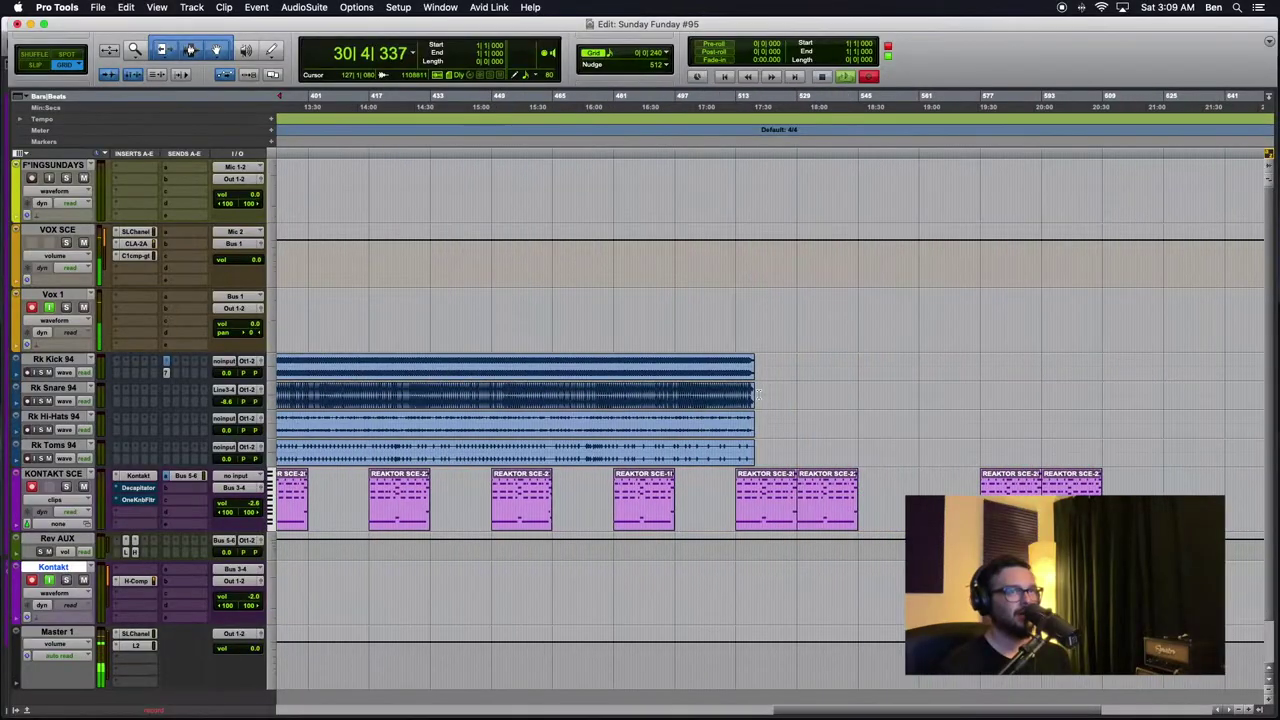
Open the Kontakt instrument on the KONTAKT SCE track and reposition its window over the timeline.
left_click(138, 475)
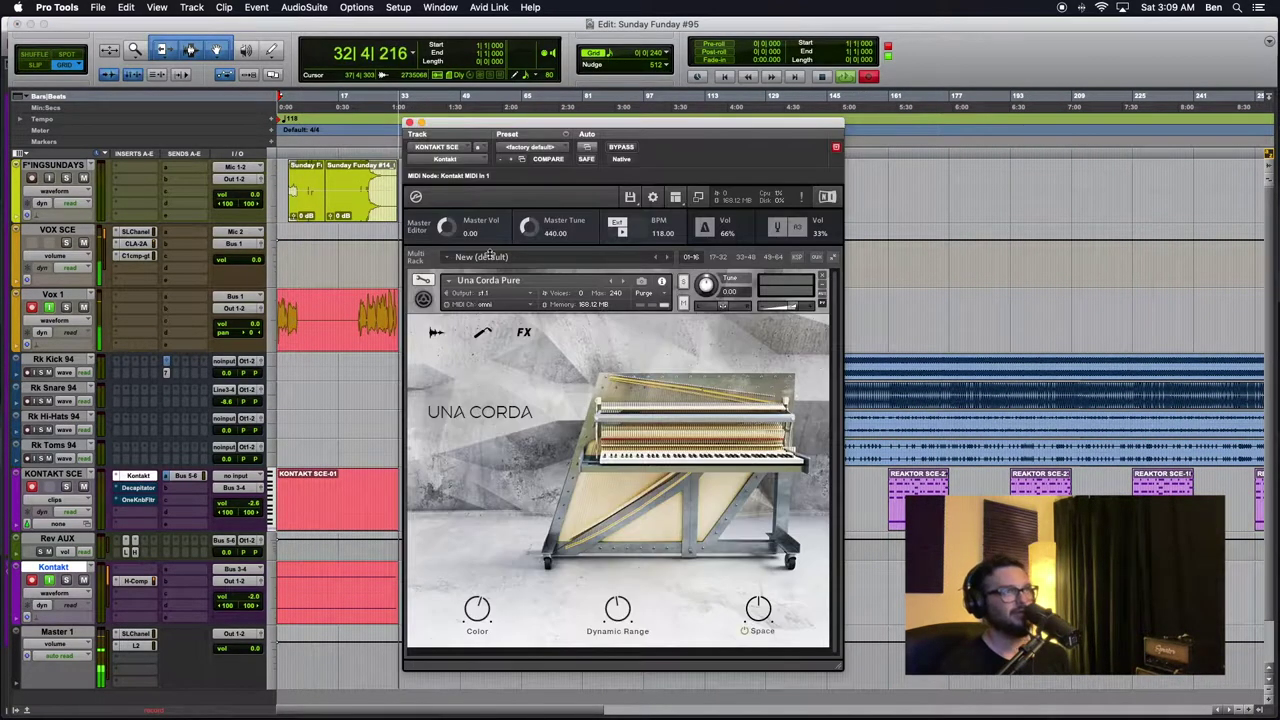
left_click_drag(601, 128, 623, 143)
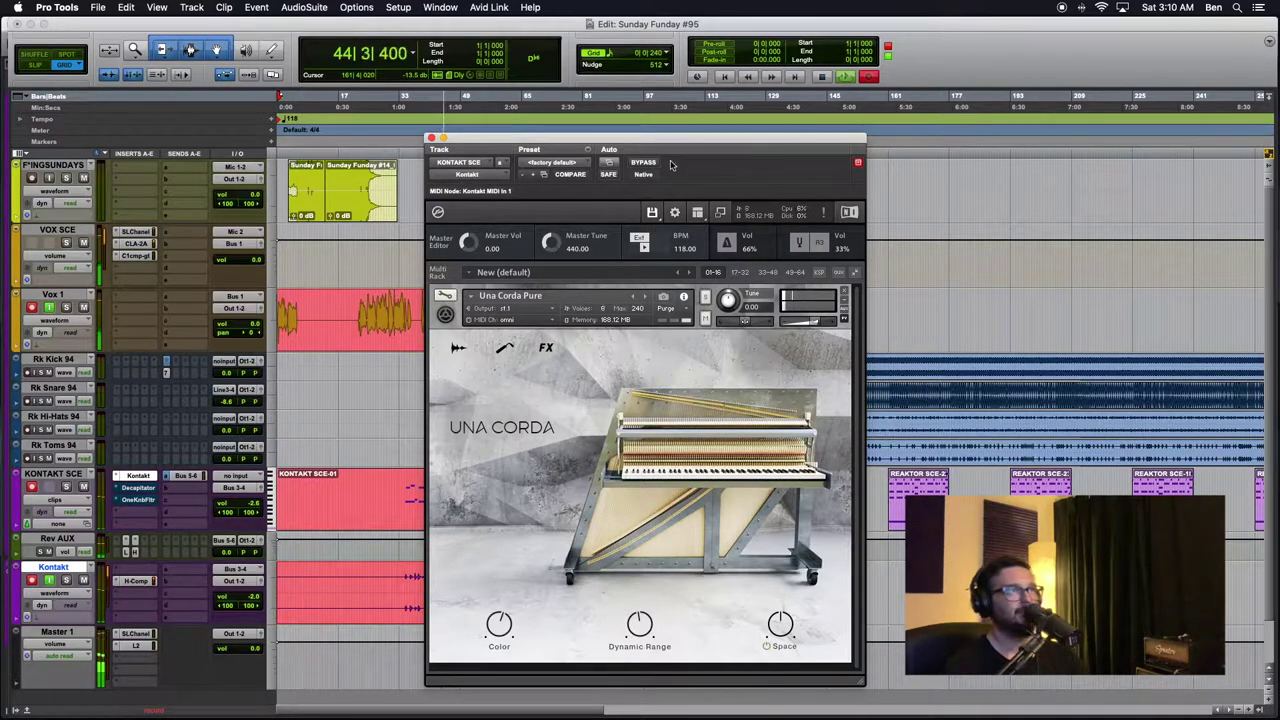
left_click_drag(649, 140, 647, 100)
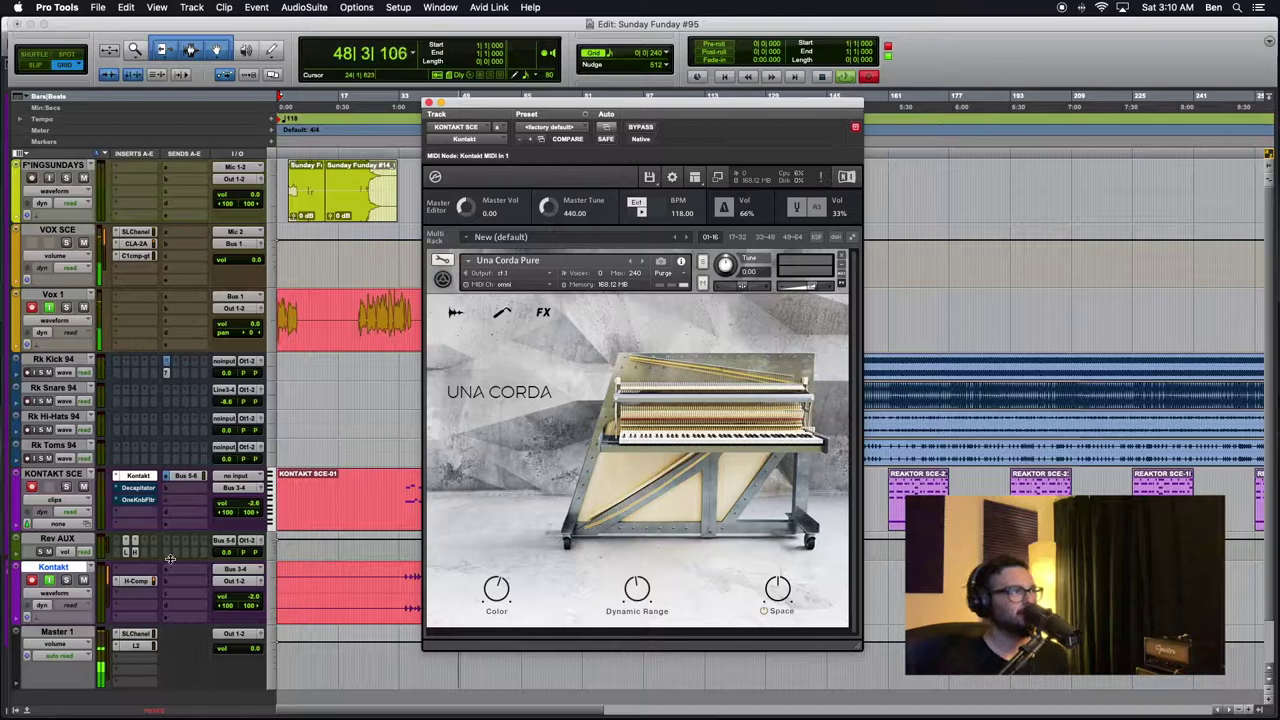
Open the Decapitator insert on the KONTAKT SCE track, toggle its bypass off and back on, and reposition its window.
left_click(140, 488)
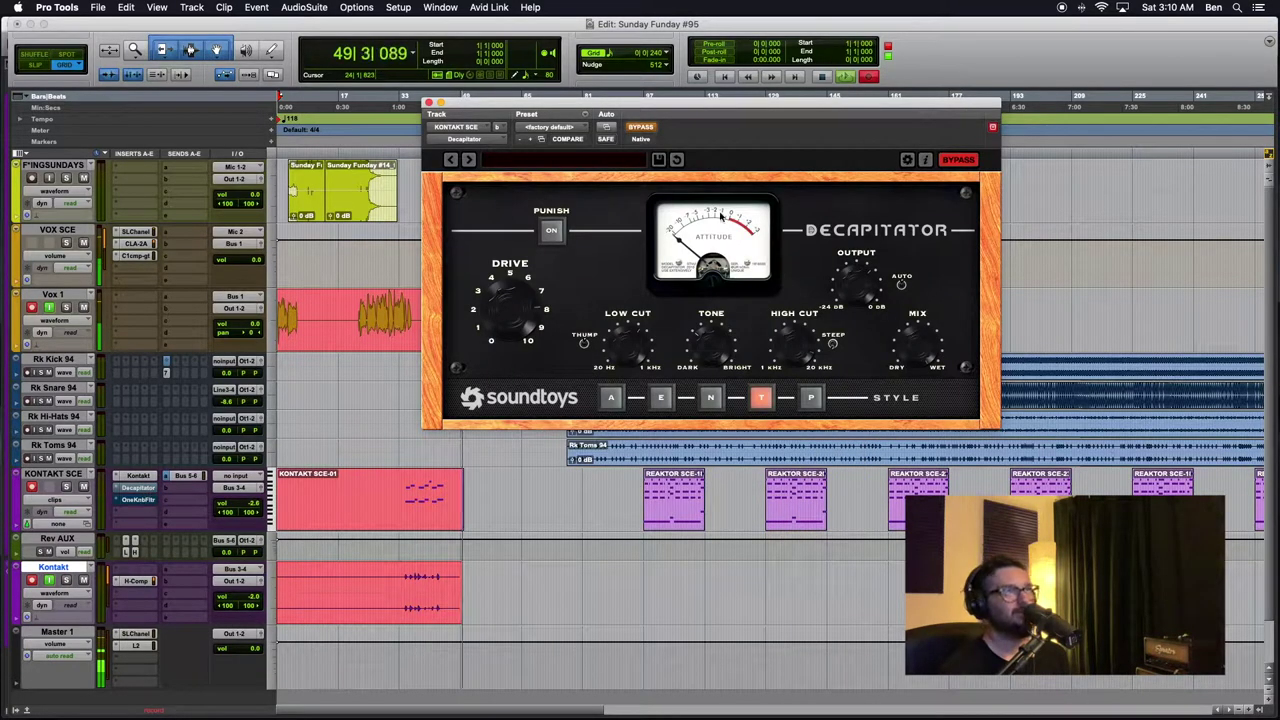
left_click(640, 129)
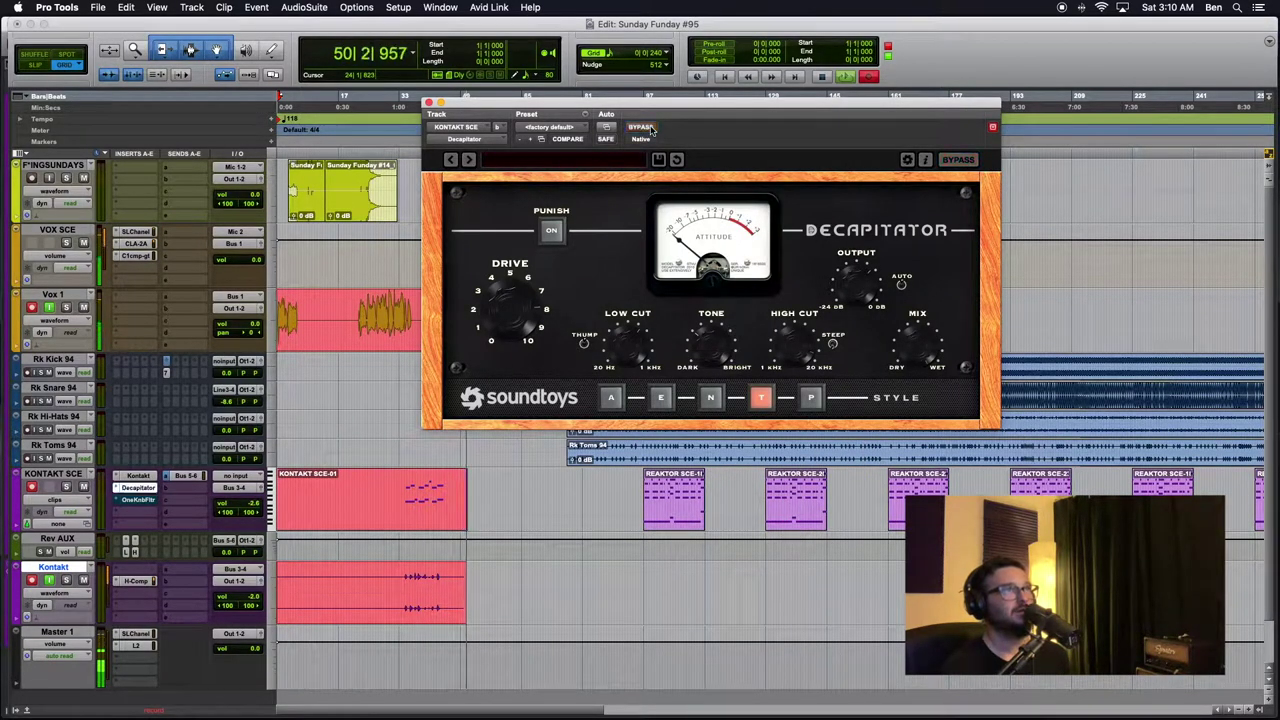
left_click(640, 129)
left_click_drag(697, 112, 775, 300)
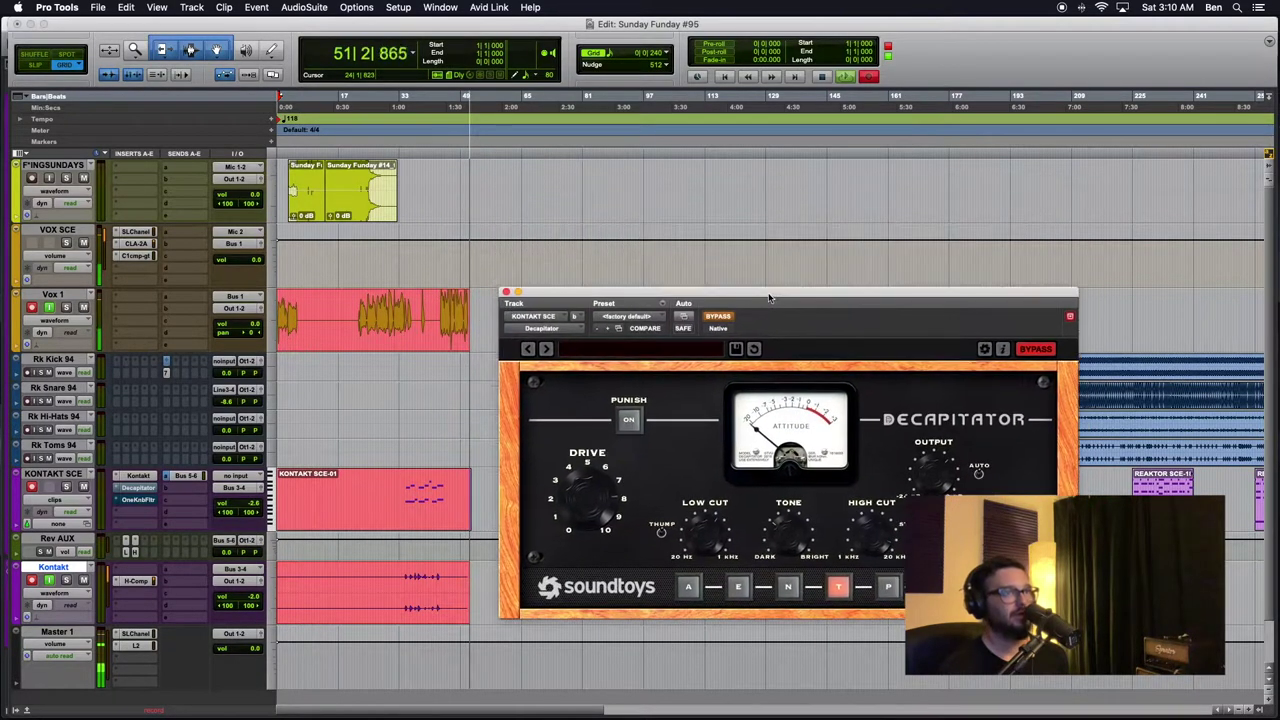
Open the OneKnob Filter insert on the KONTAKT SCE track, toggle its bypass off and back on, and close it.
left_click(140, 499)
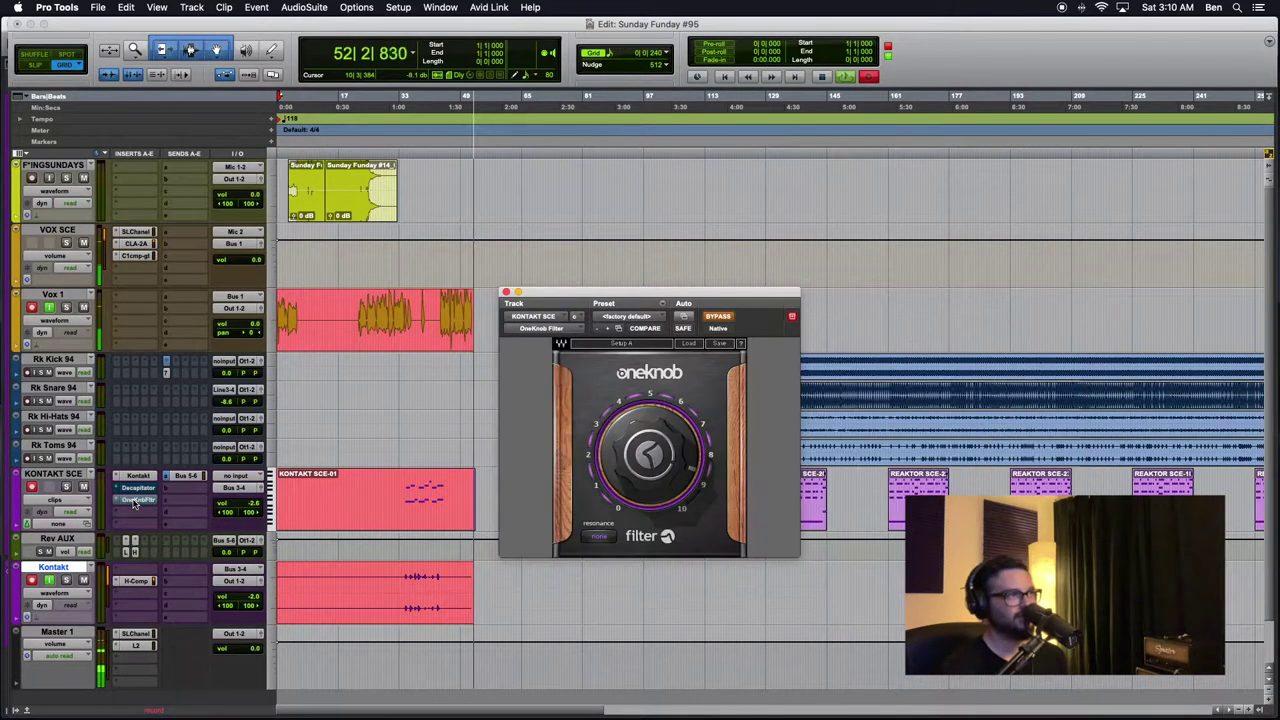
left_click(718, 316)
left_click(718, 316)
left_click(506, 292)
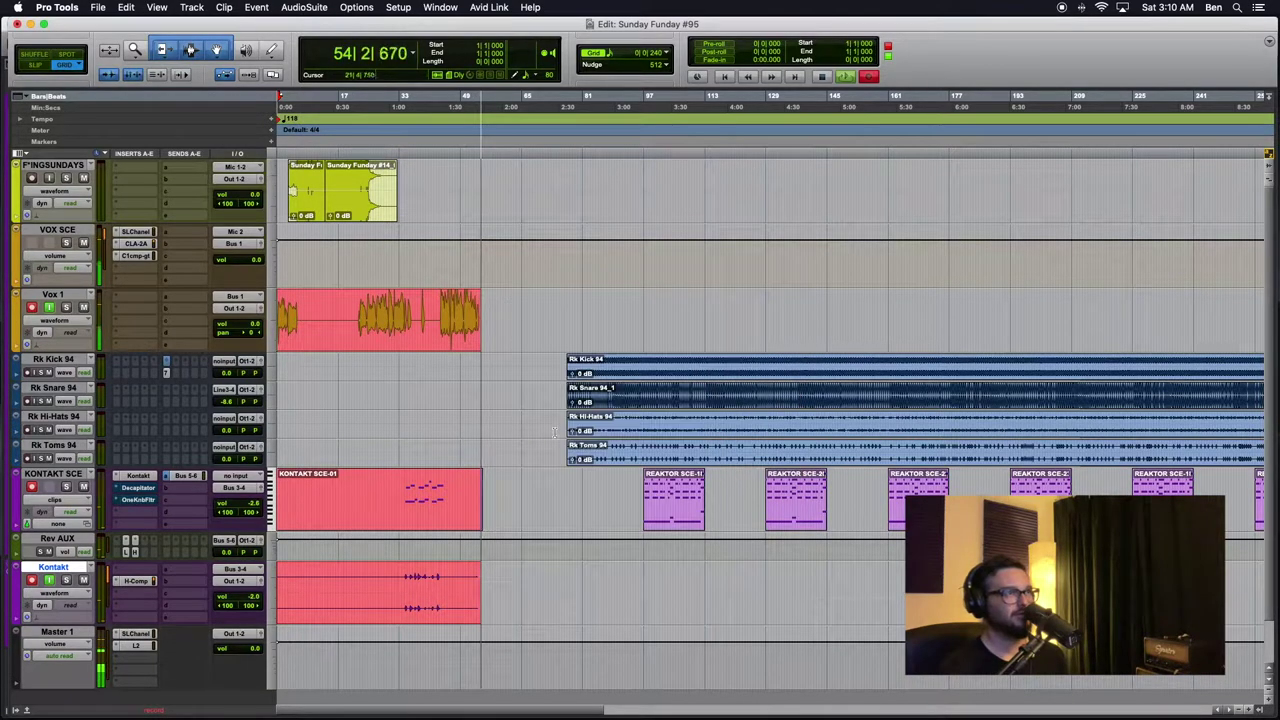
Reopen Kontakt on the KONTAKT SCE track and show Una Corda's Workbench page.
left_click(140, 476)
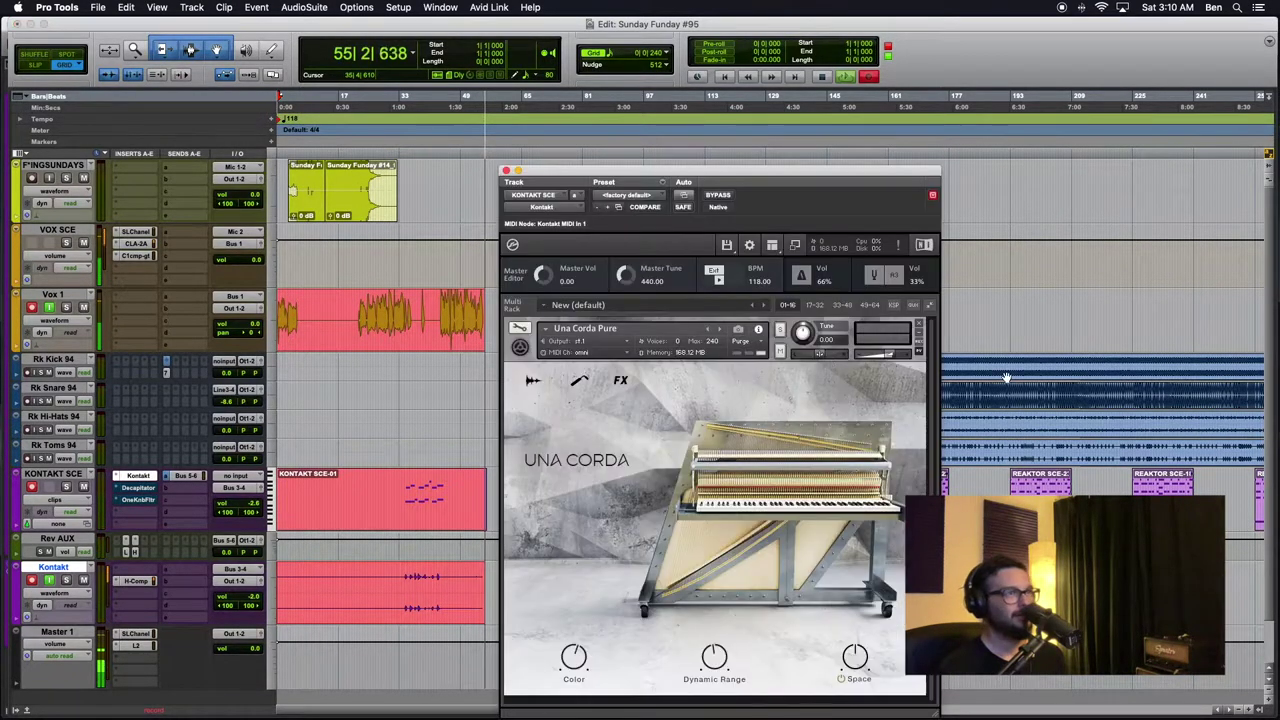
left_click_drag(698, 172, 668, 126)
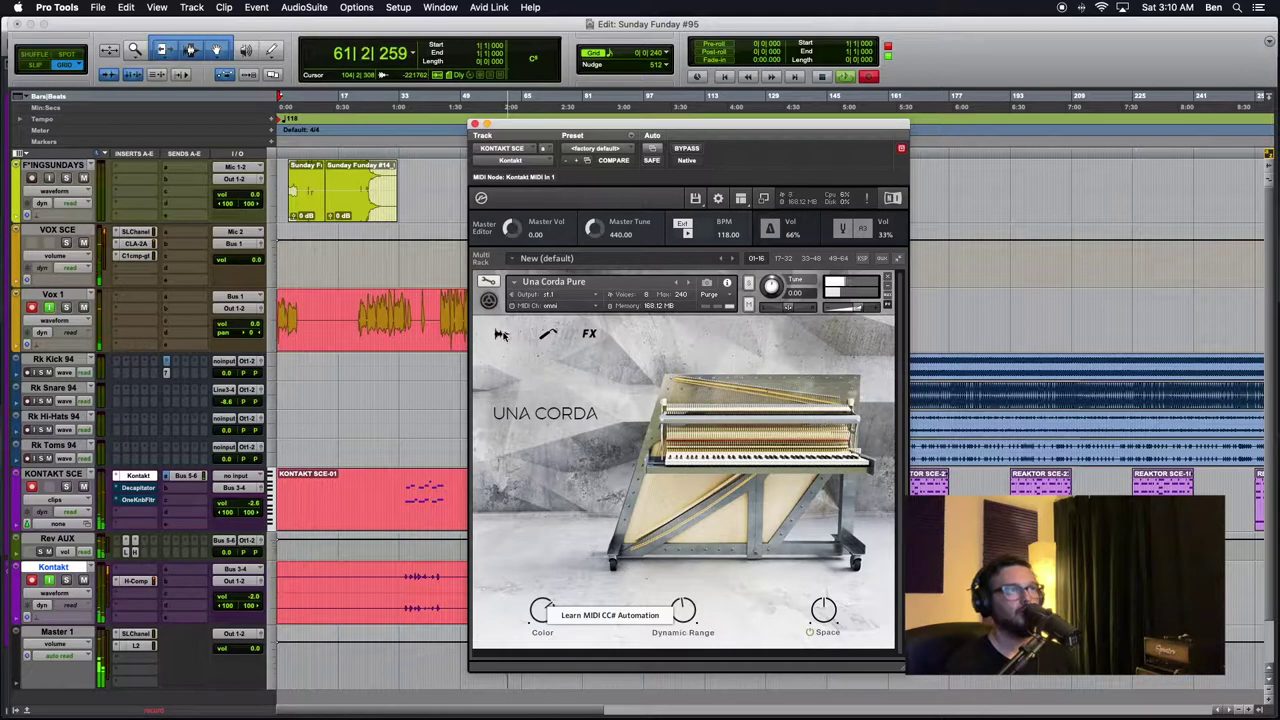
left_click(502, 336)
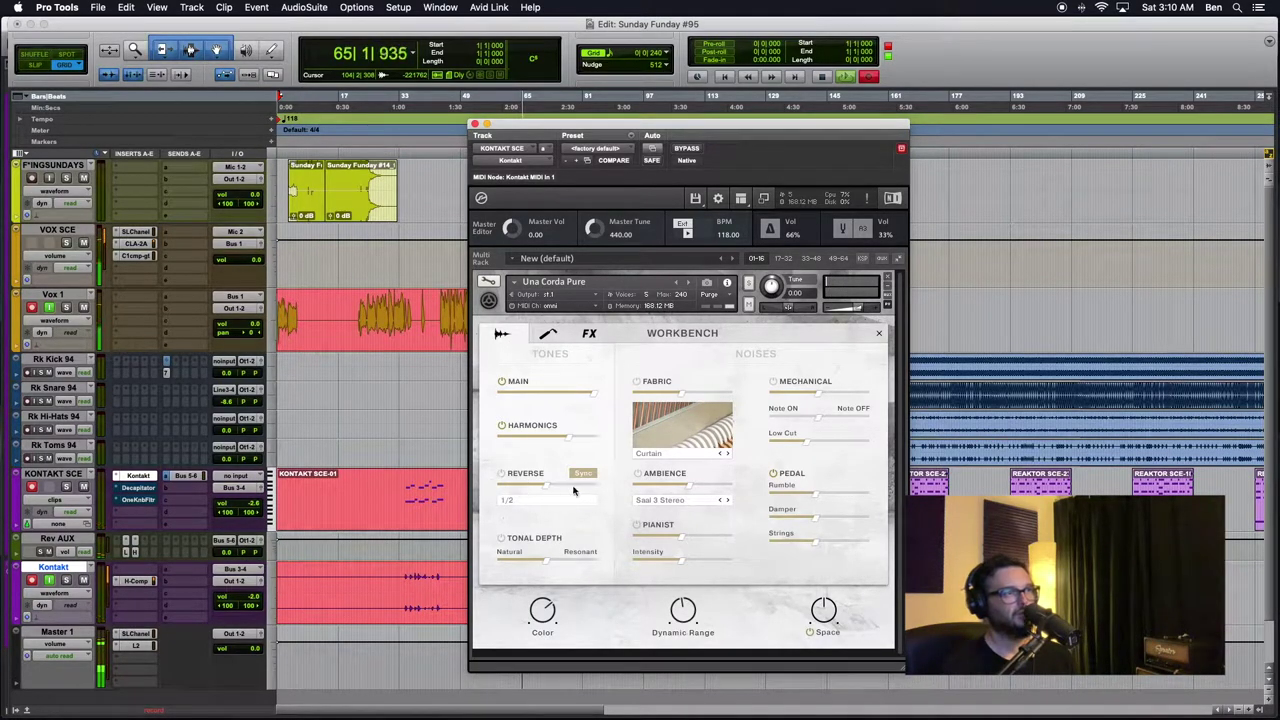
Cycle through the Fabric noise options on Una Corda's Workbench page and return to Curtain.
left_click(727, 456)
left_click(727, 456)
left_click(727, 456)
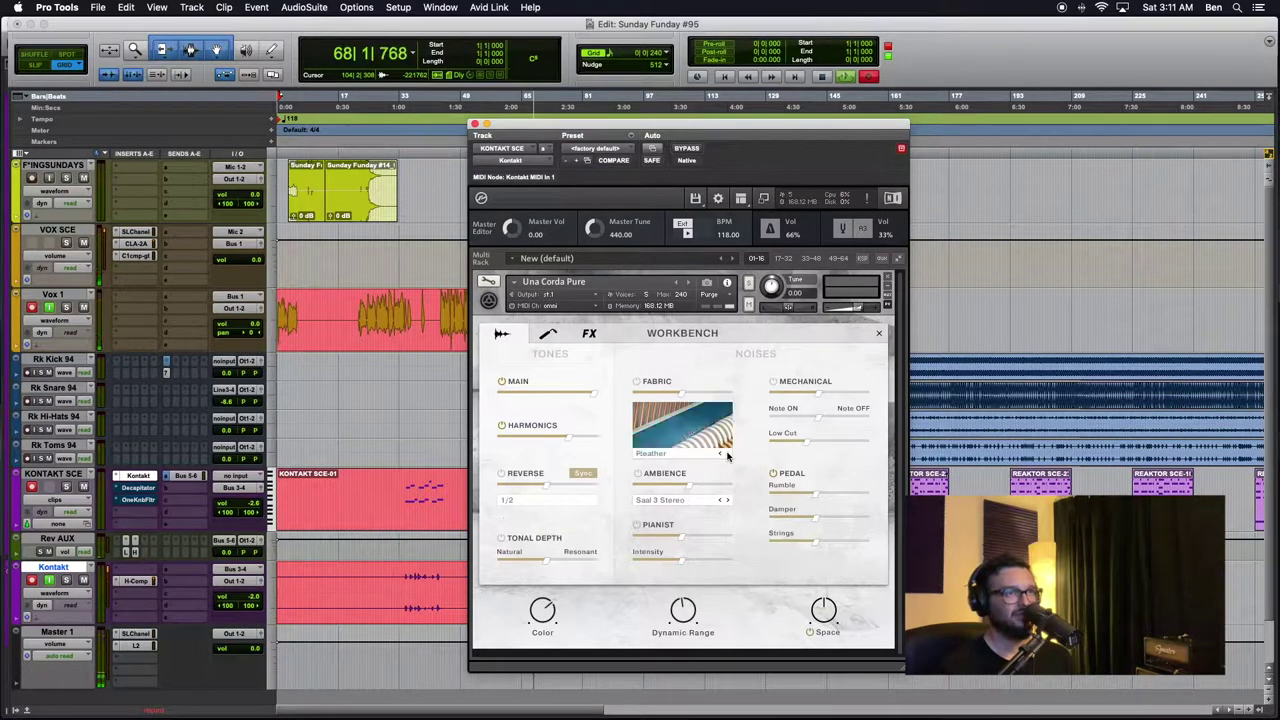
left_click(727, 456)
left_click(727, 456)
left_click(727, 456)
left_click(727, 456)
left_click(719, 455)
left_click(719, 455)
left_click(719, 455)
left_click(719, 456)
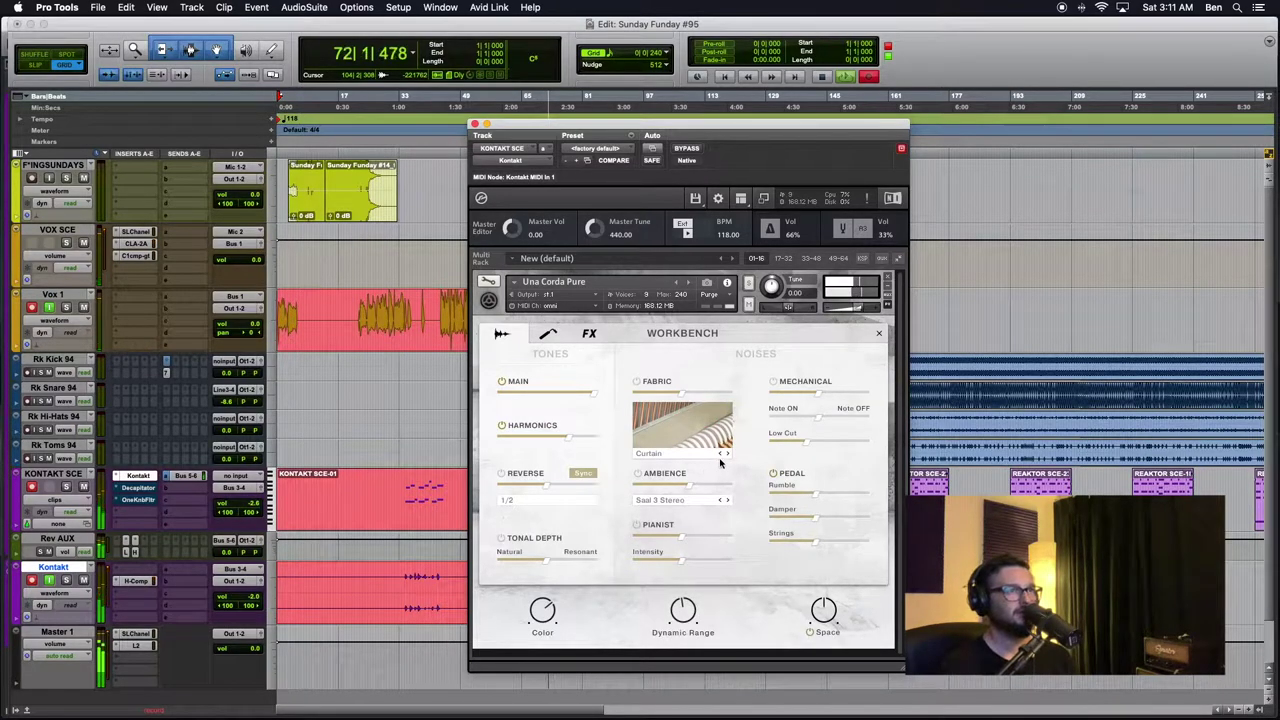
left_click(728, 456)
left_click(728, 456)
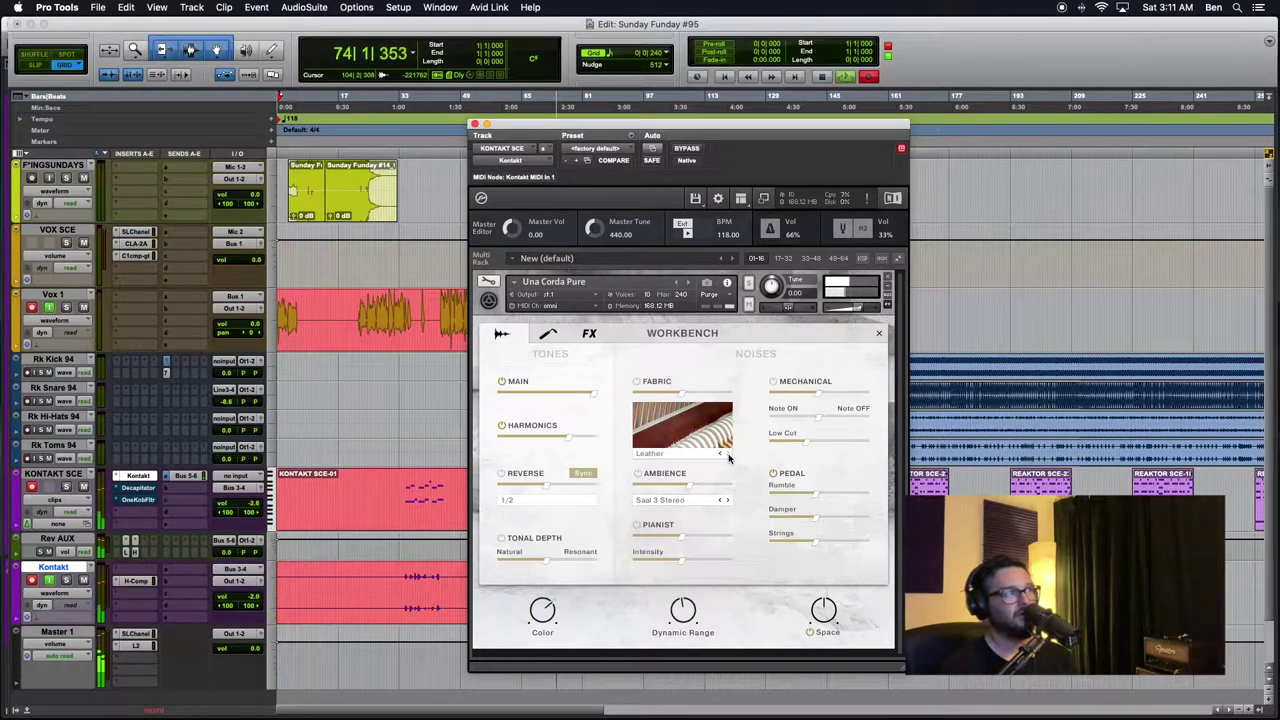
left_click(720, 456)
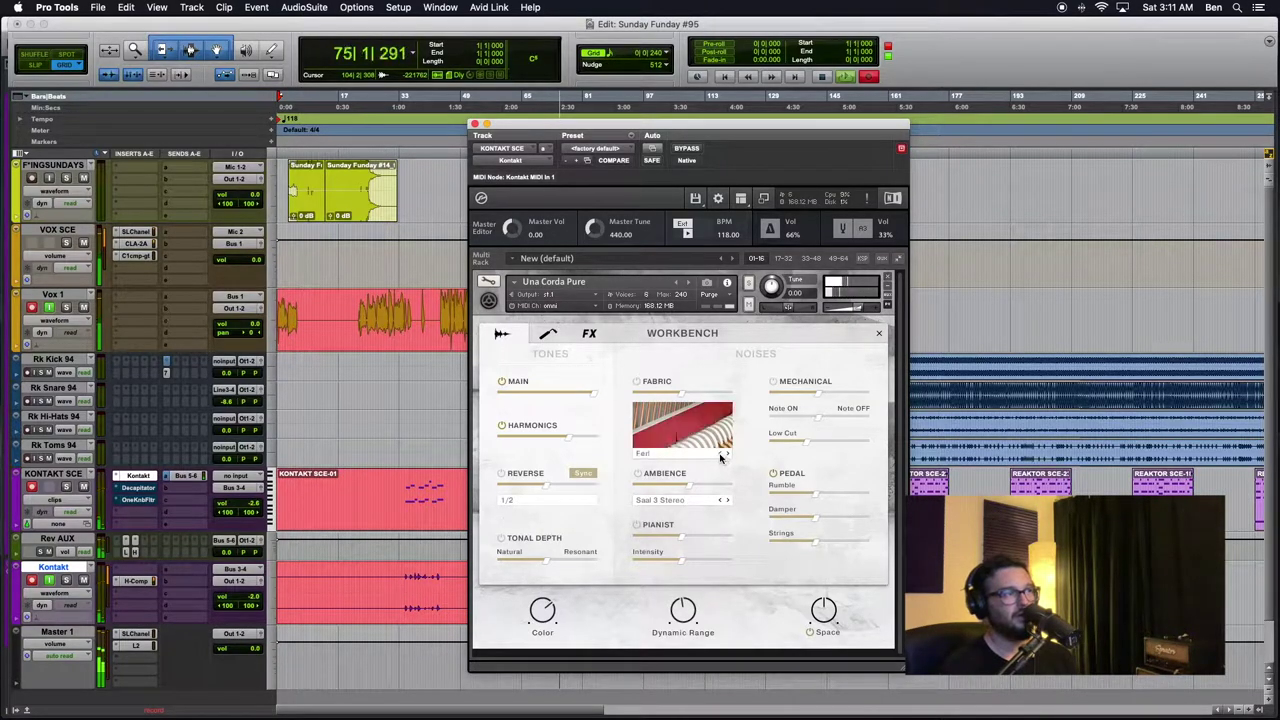
left_click(720, 456)
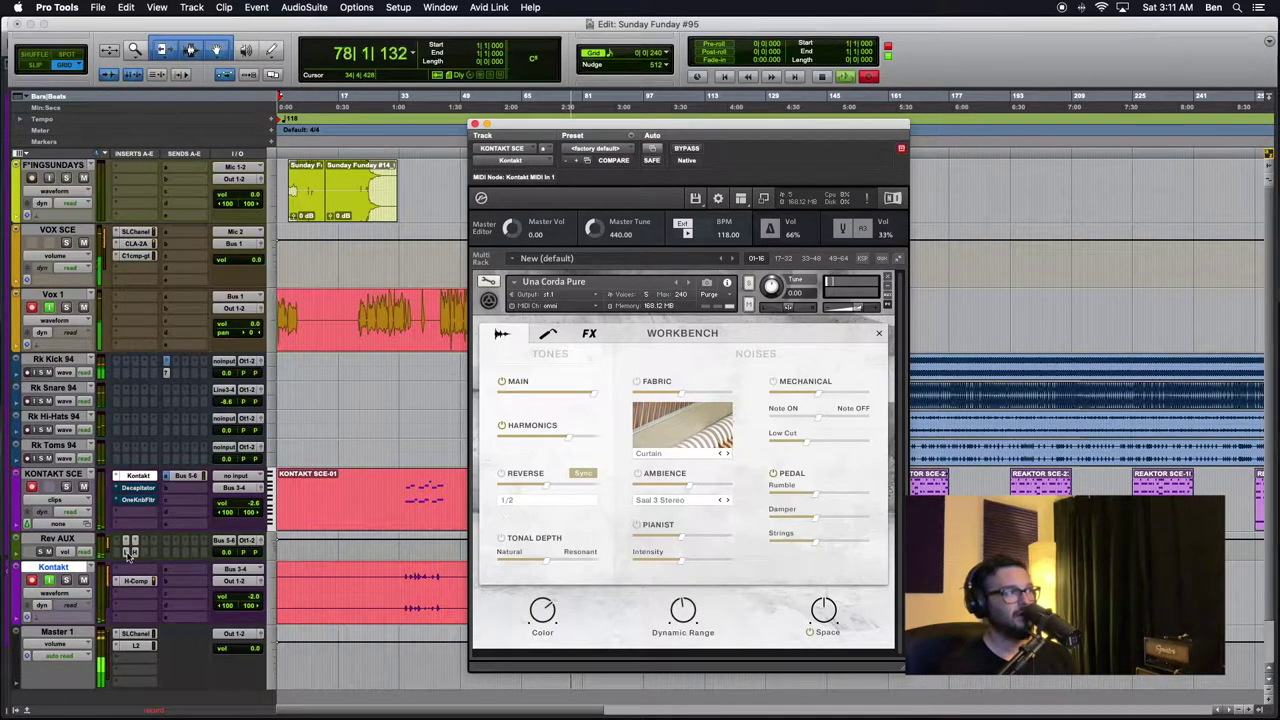
Open the Little Plate reverb on Rev AUX, toggle the track's mute on and off, and close the reverb.
left_click(127, 552)
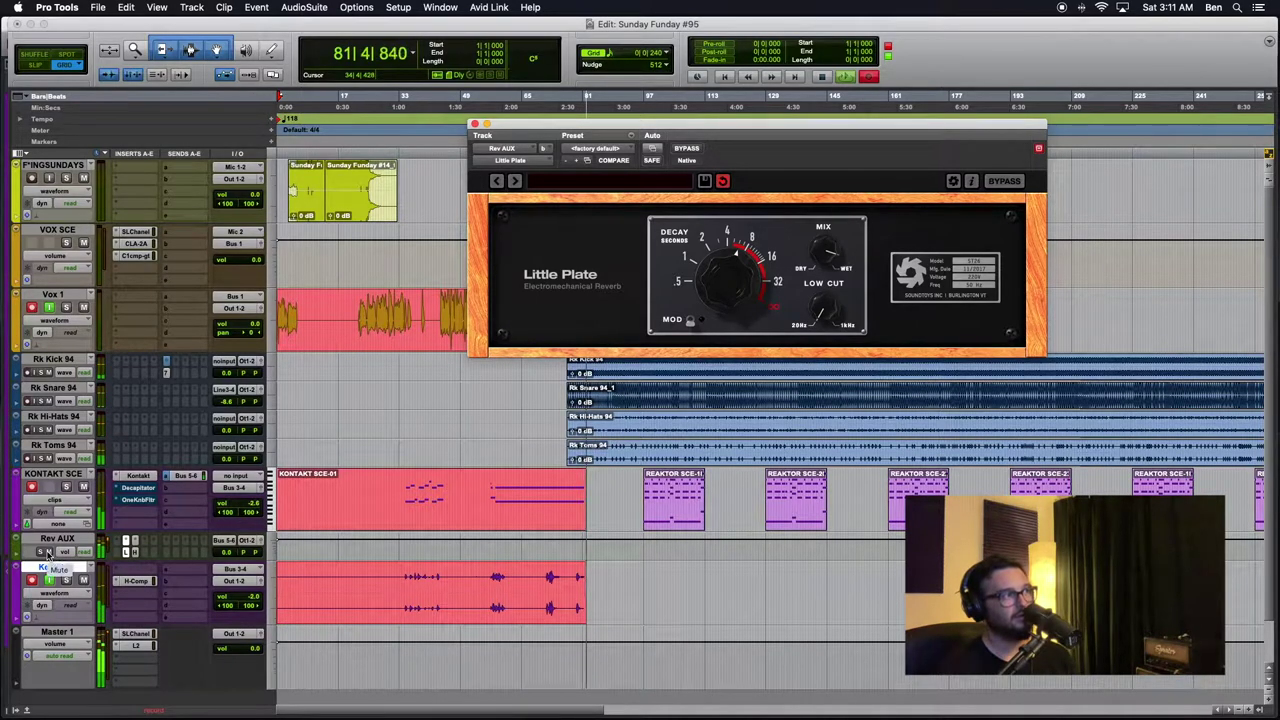
left_click(47, 553)
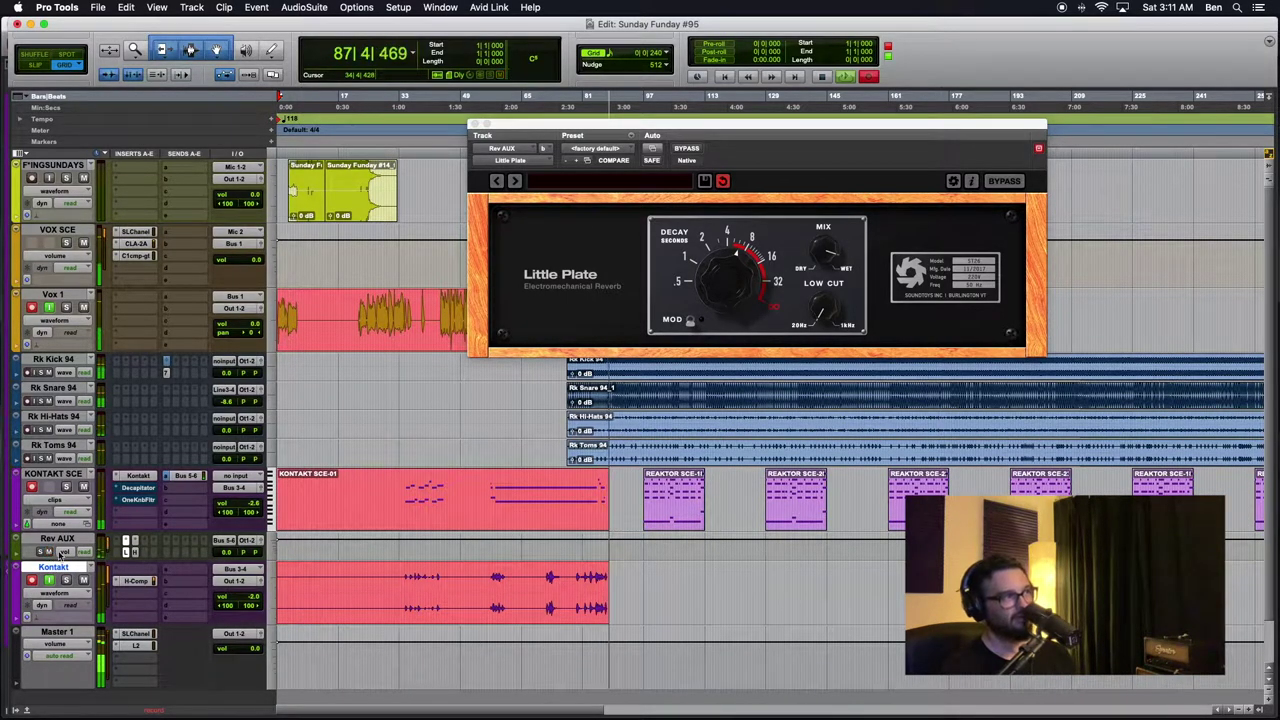
left_click(138, 540)
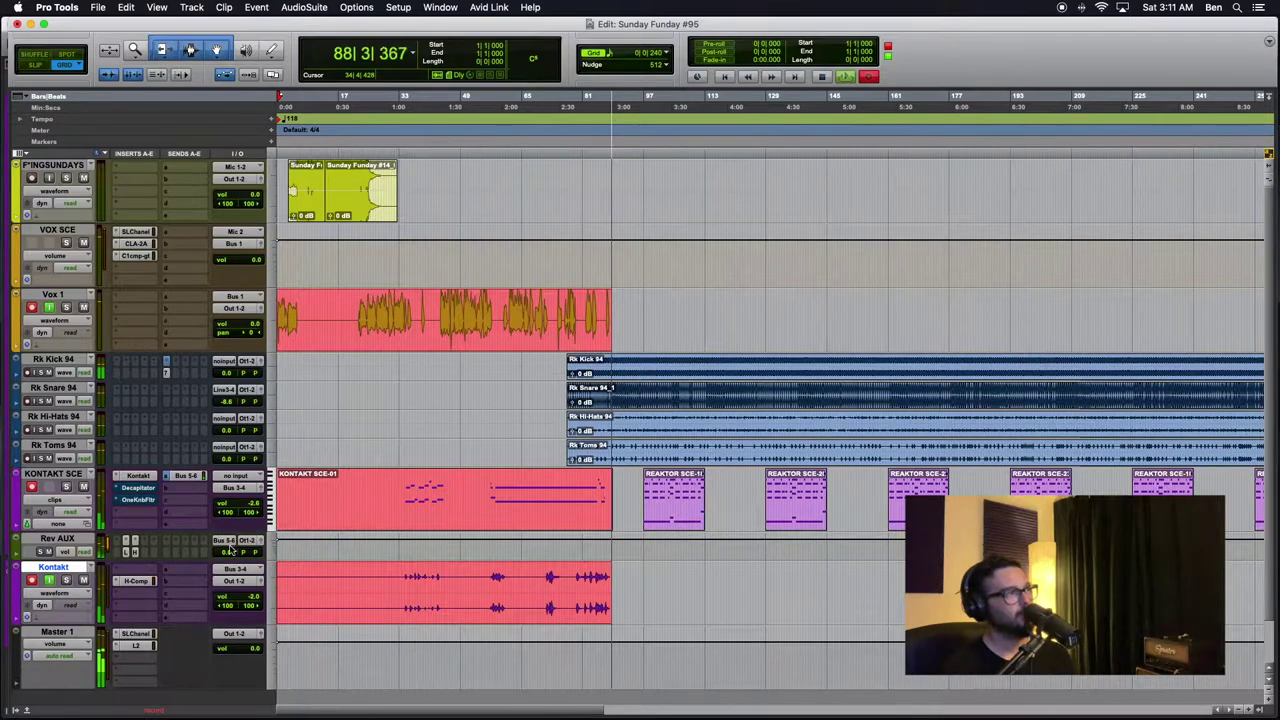
Open the H-Comp compressor on the Rev AUX track and reposition its window clear of the upper tracks.
left_click(132, 543)
left_click(136, 553)
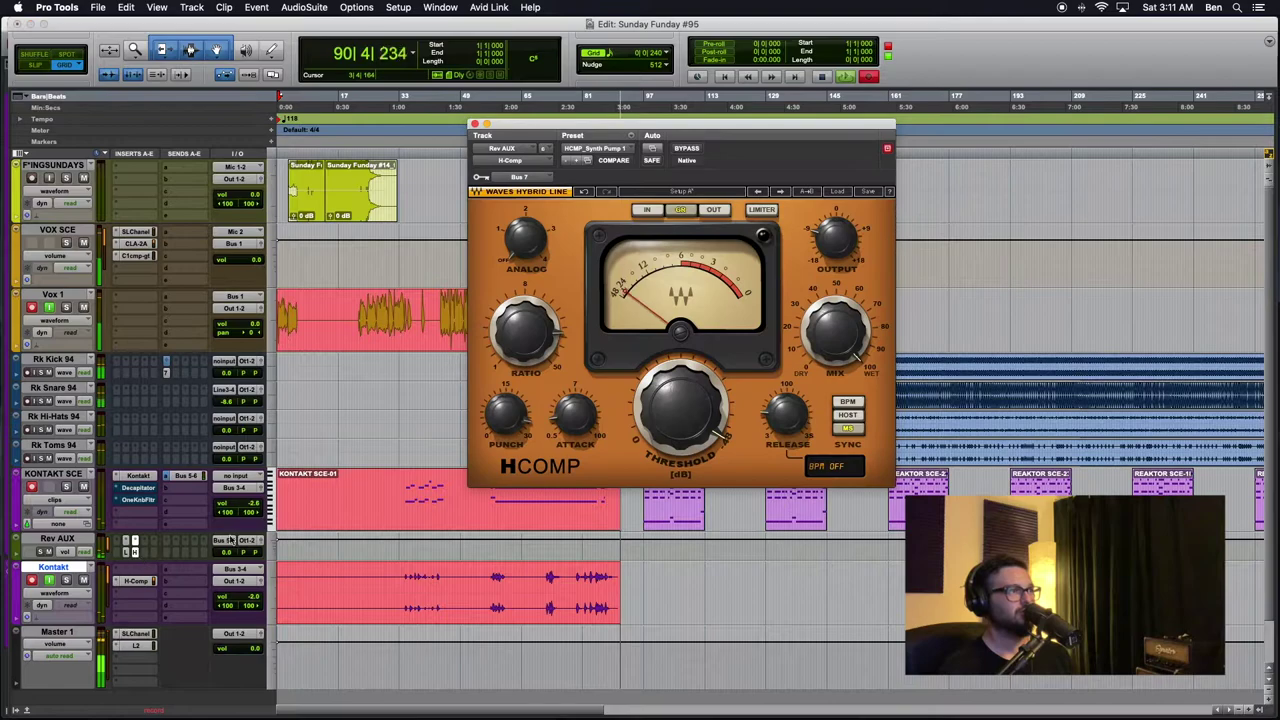
left_click_drag(668, 127, 661, 291)
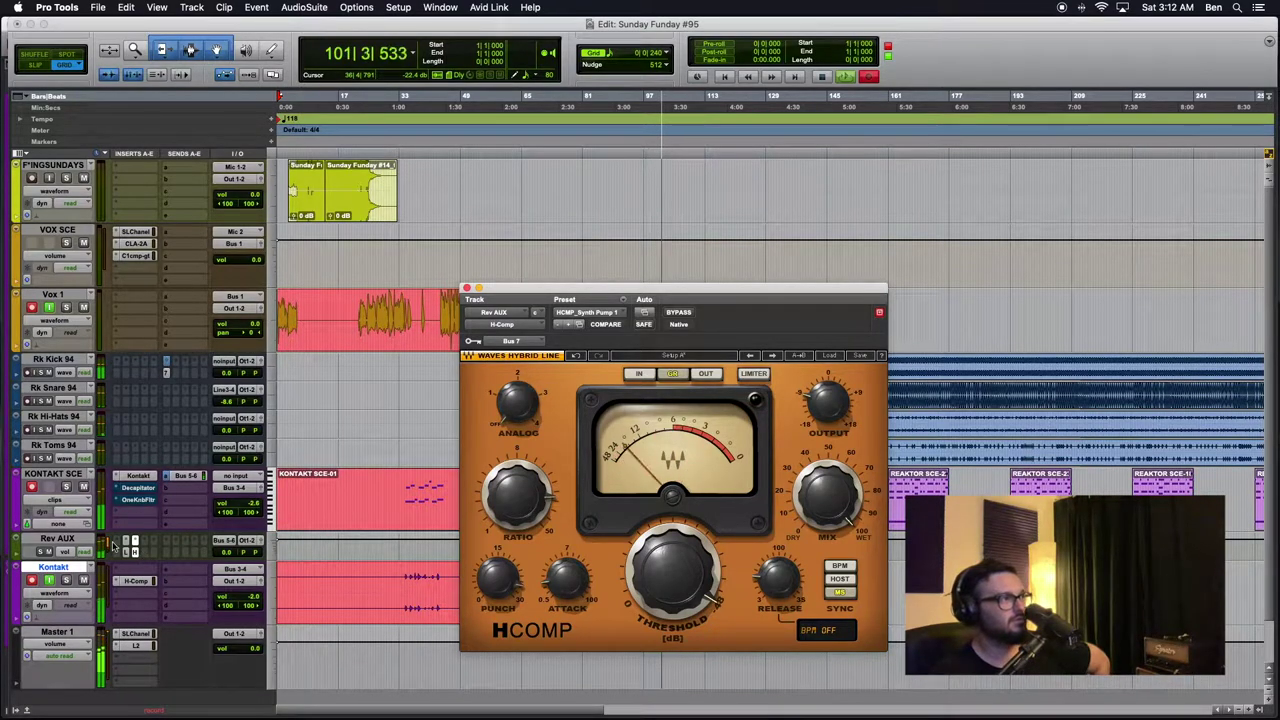
Set the KONTAKT SCE track volume to -0.6 dB and reopen its Kontakt instrument.
left_click(243, 503)
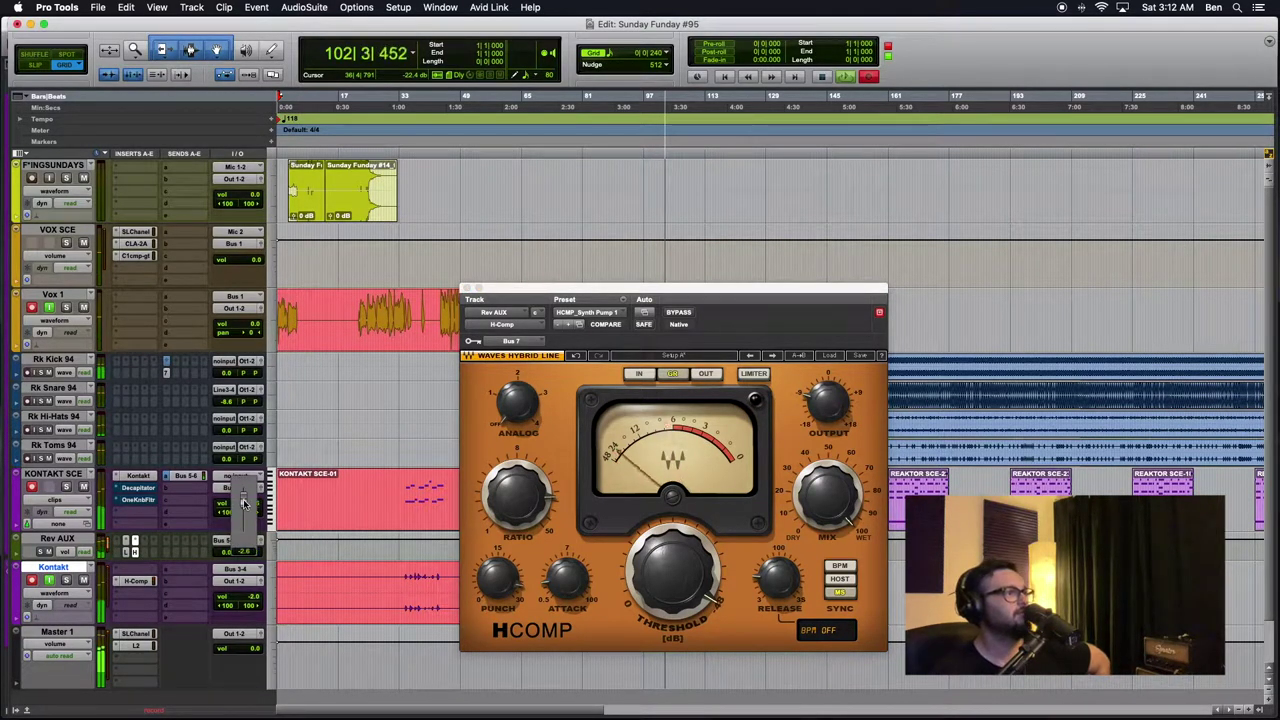
left_click_drag(243, 508, 245, 512)
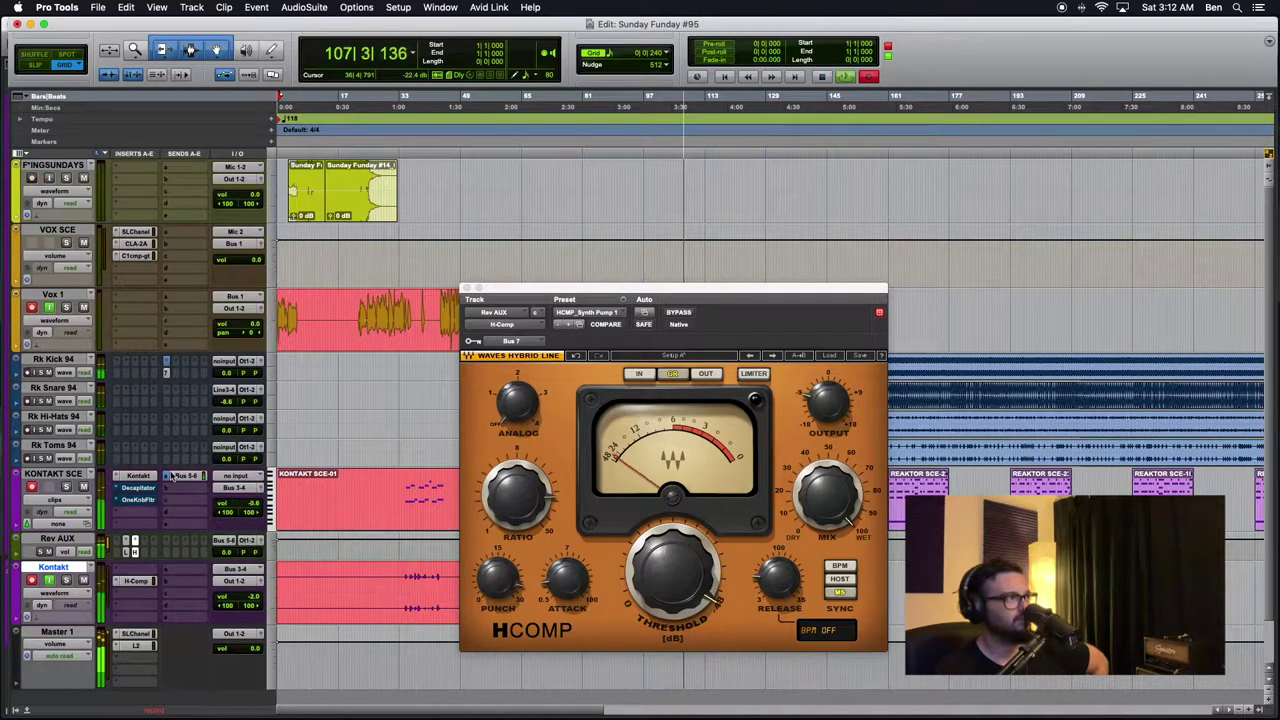
left_click(146, 476)
left_click(147, 477)
left_click(148, 478)
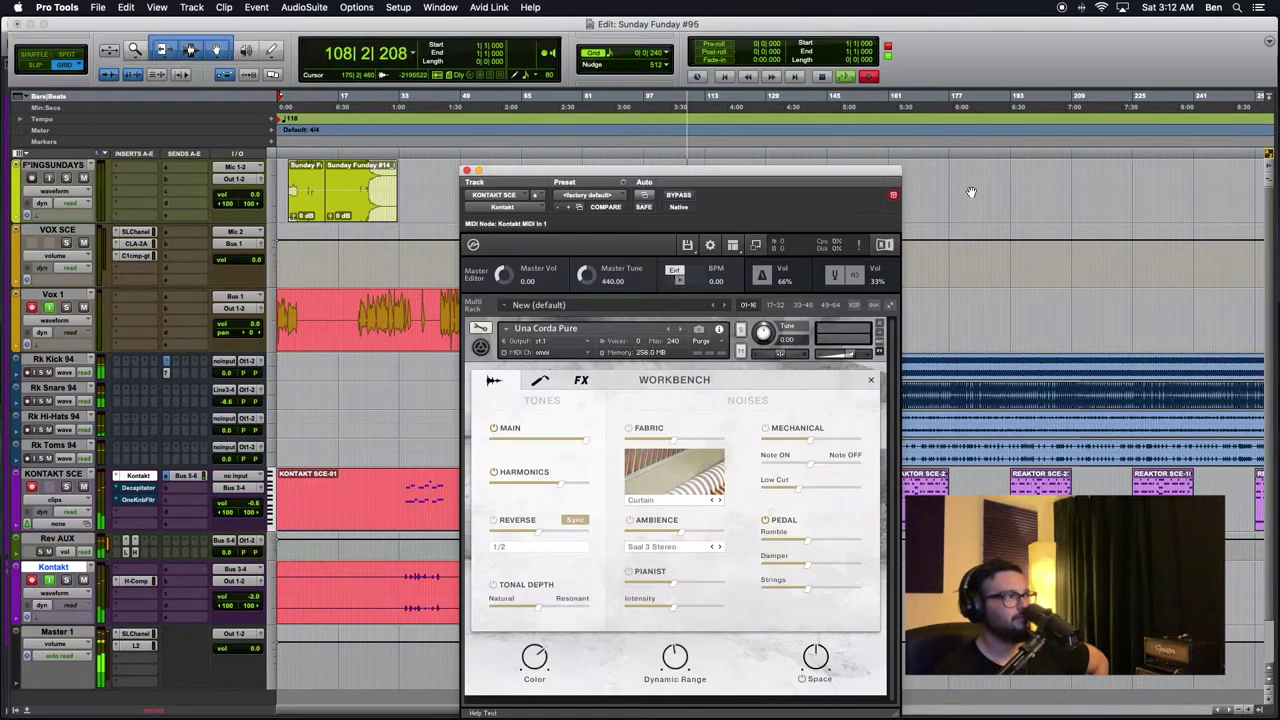
left_click_drag(839, 349, 826, 362)
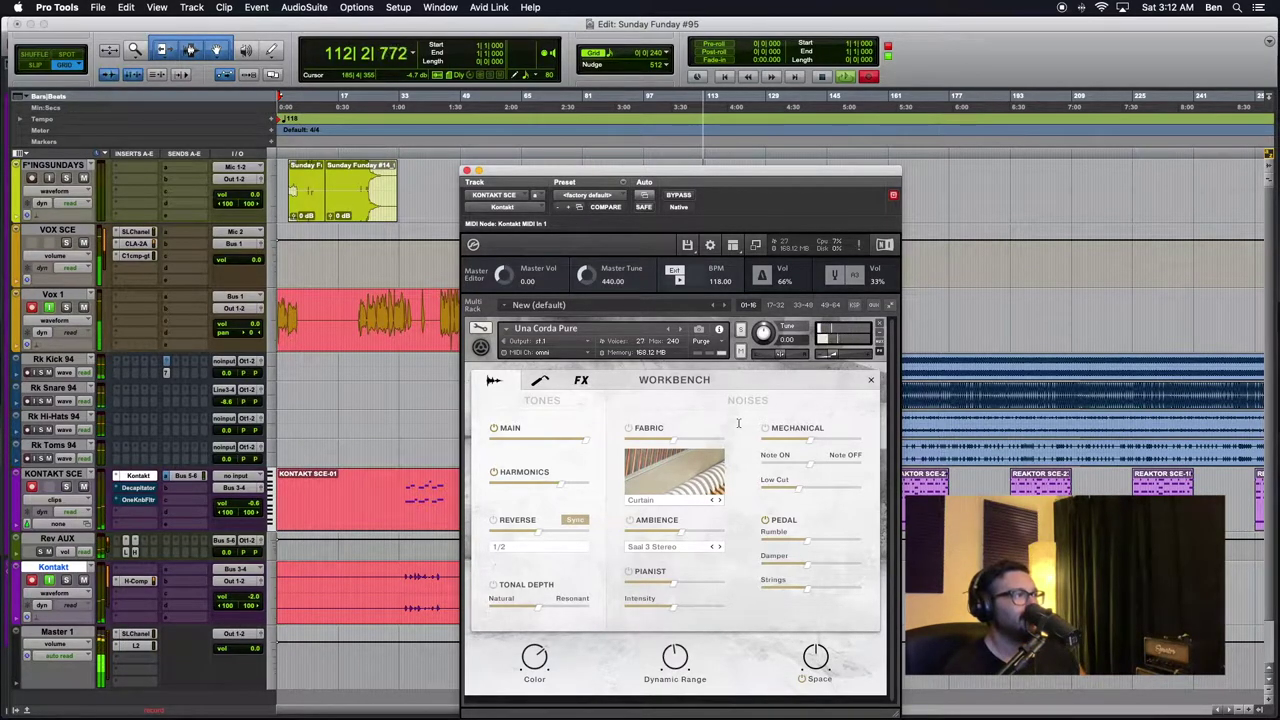
Review the H-Comp and Little Plate inserts on the Rev AUX track.
left_click(133, 552)
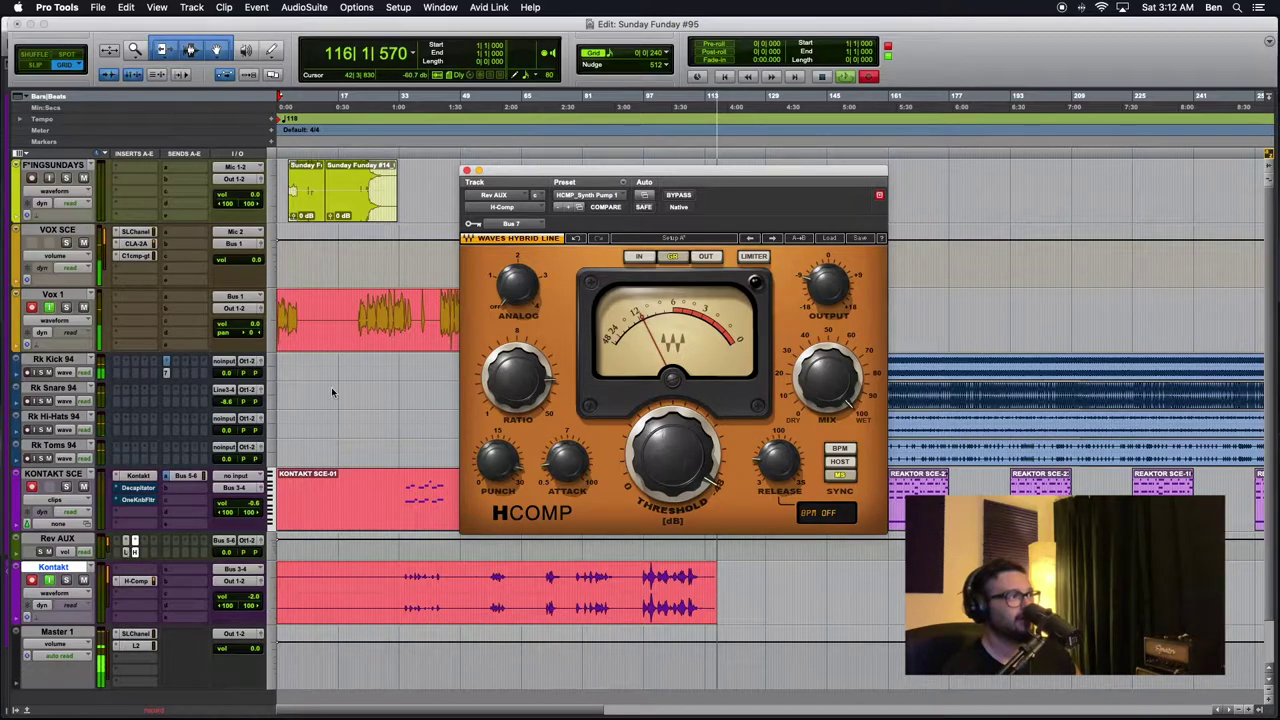
left_click(135, 547)
left_click_drag(603, 174, 538, 272)
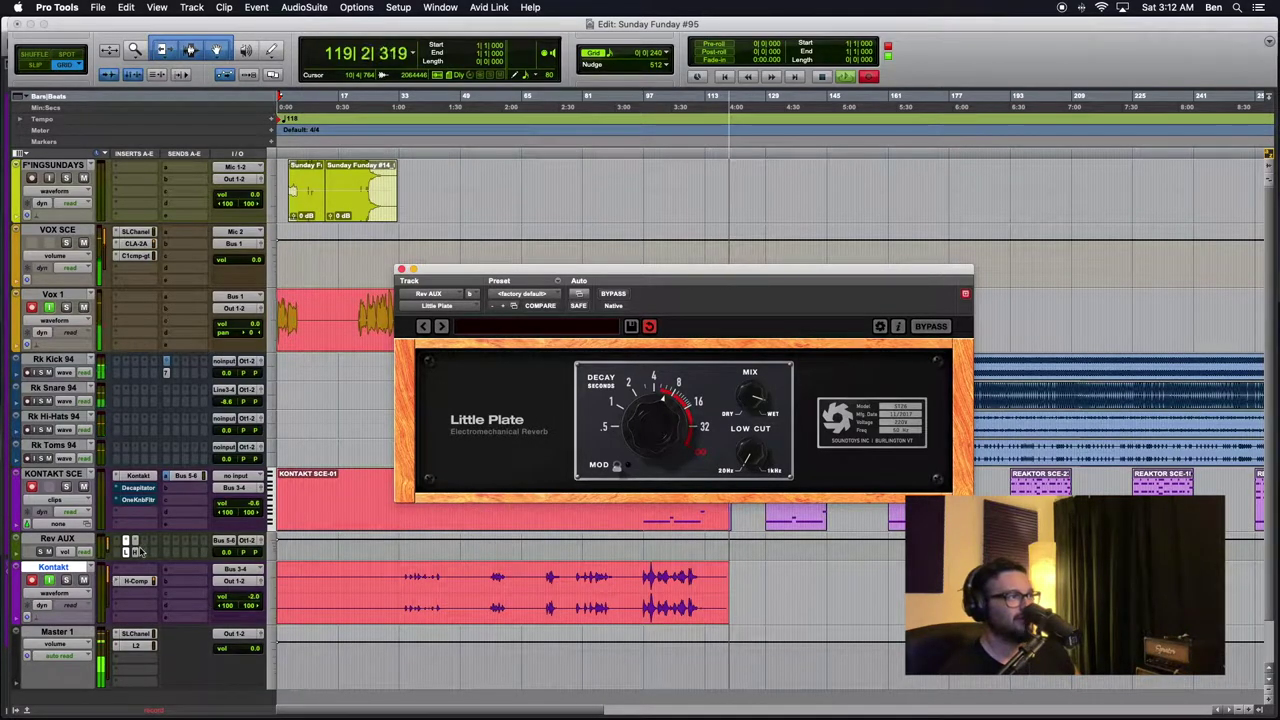
Review the OneKnob Filter and Kontakt inserts on the KONTAKT SCE track, and close the plugin window.
left_click(134, 490)
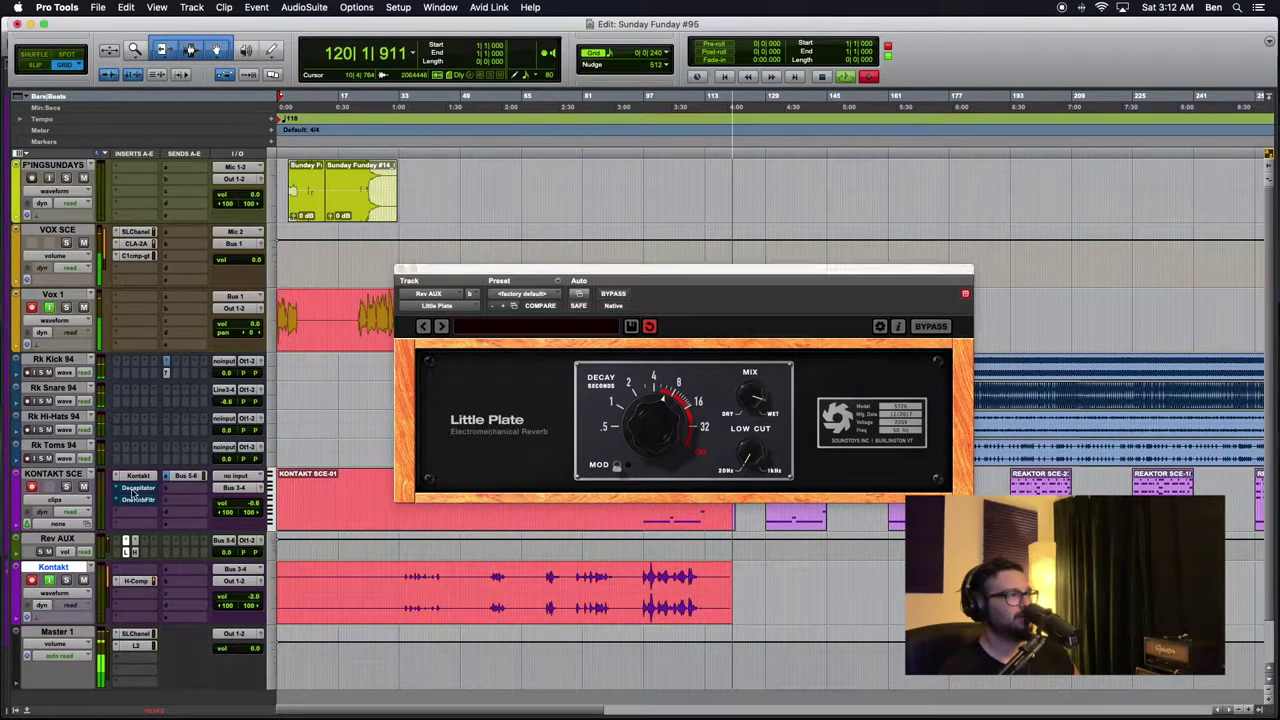
left_click(138, 500)
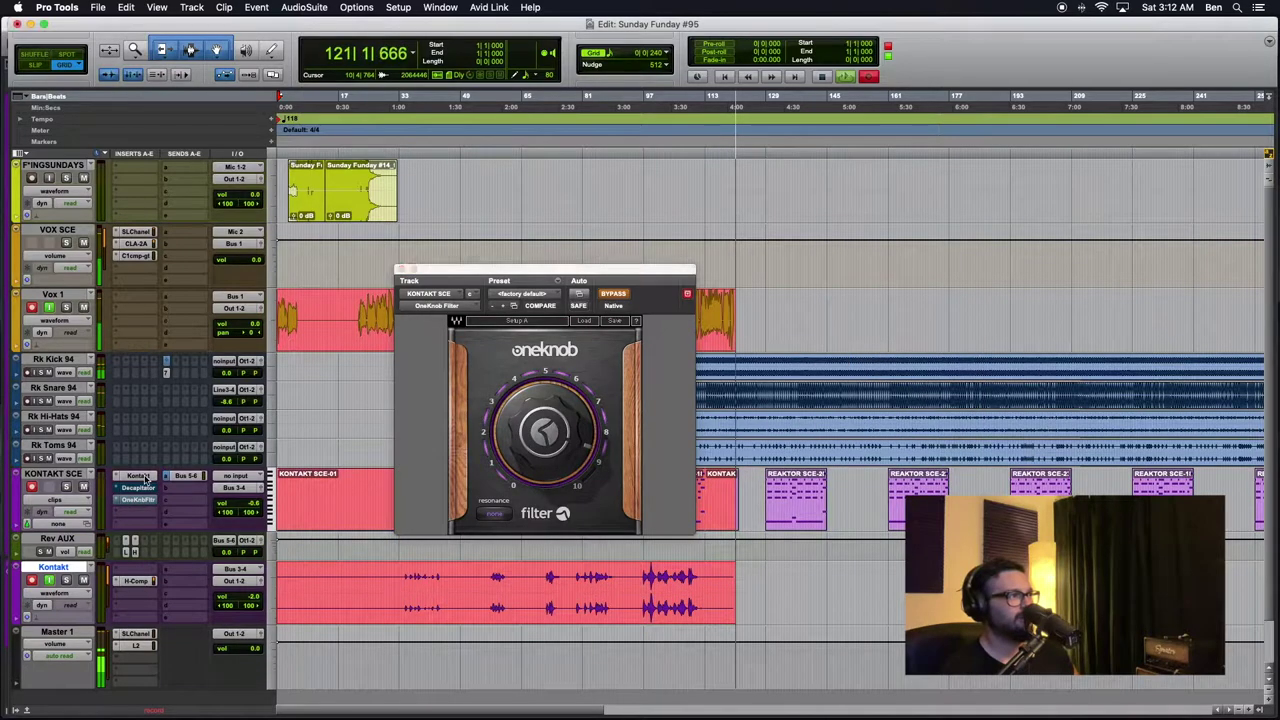
left_click(143, 477)
left_click_drag(766, 455, 790, 464)
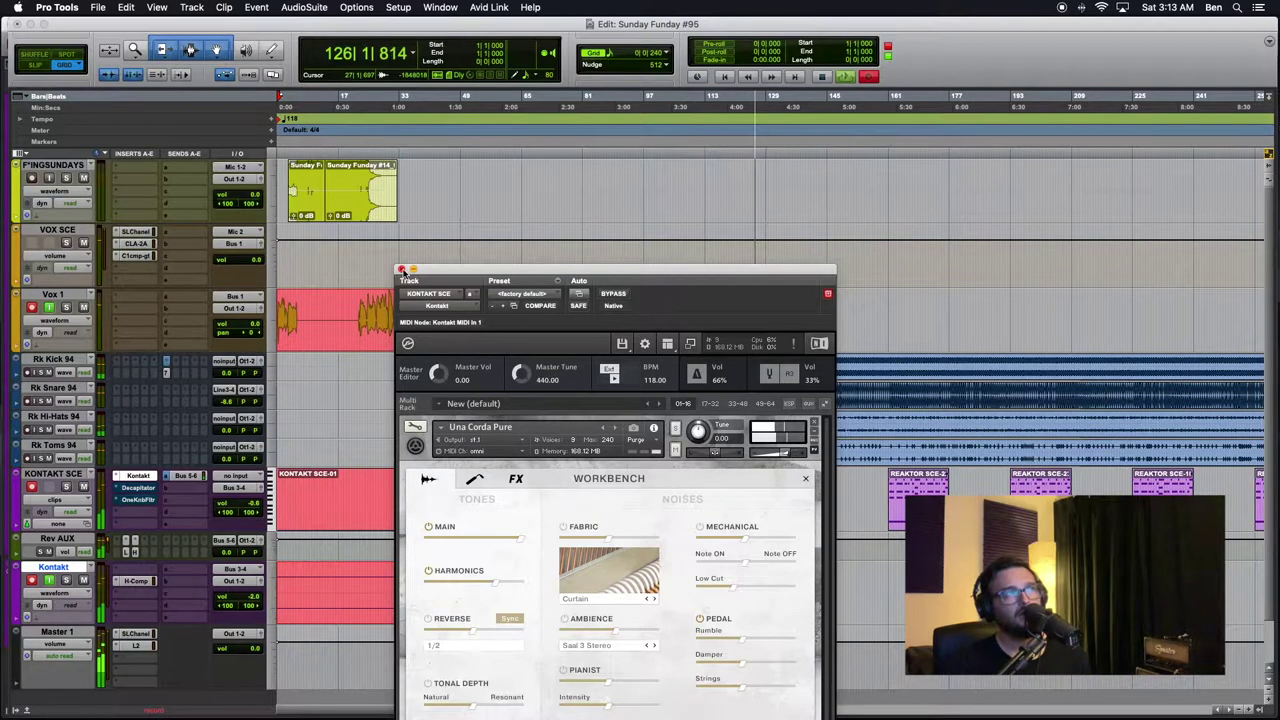
left_click(401, 269)
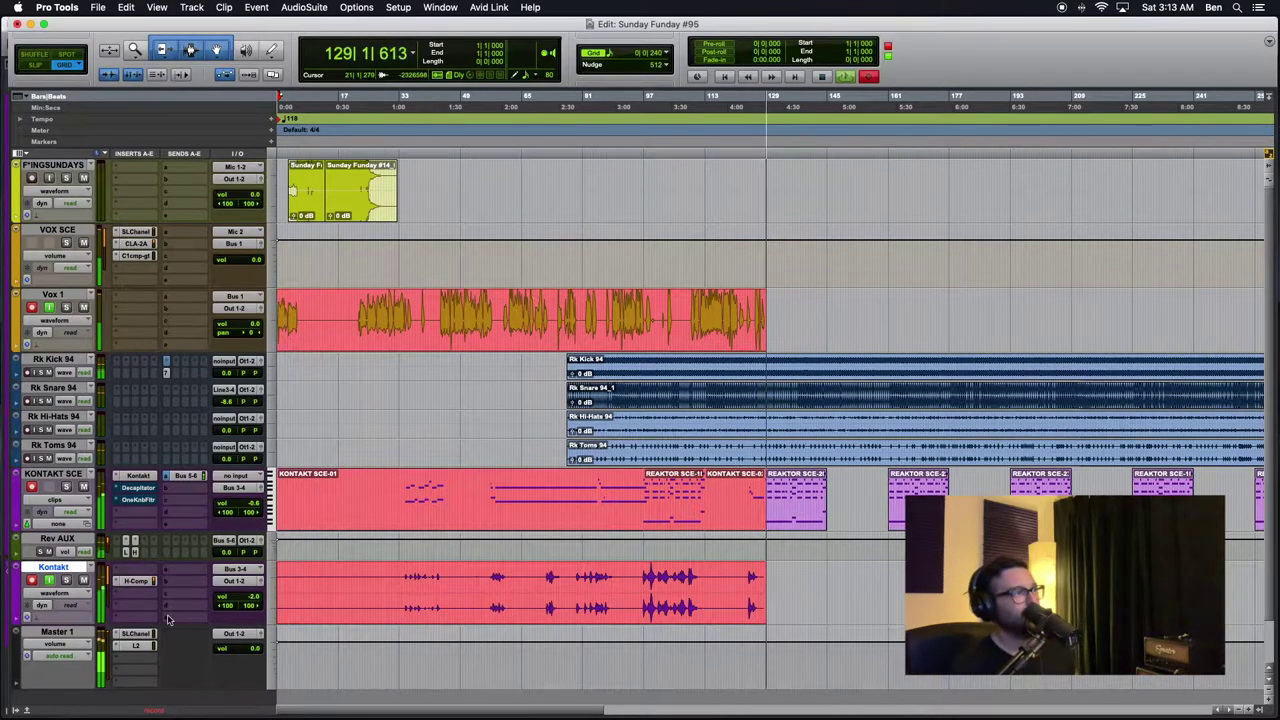
Reopen Kontakt, review Una Corda's Response page, and set the equalizer's Bass to -7.2 dB on the Finish page.
left_click(140, 476)
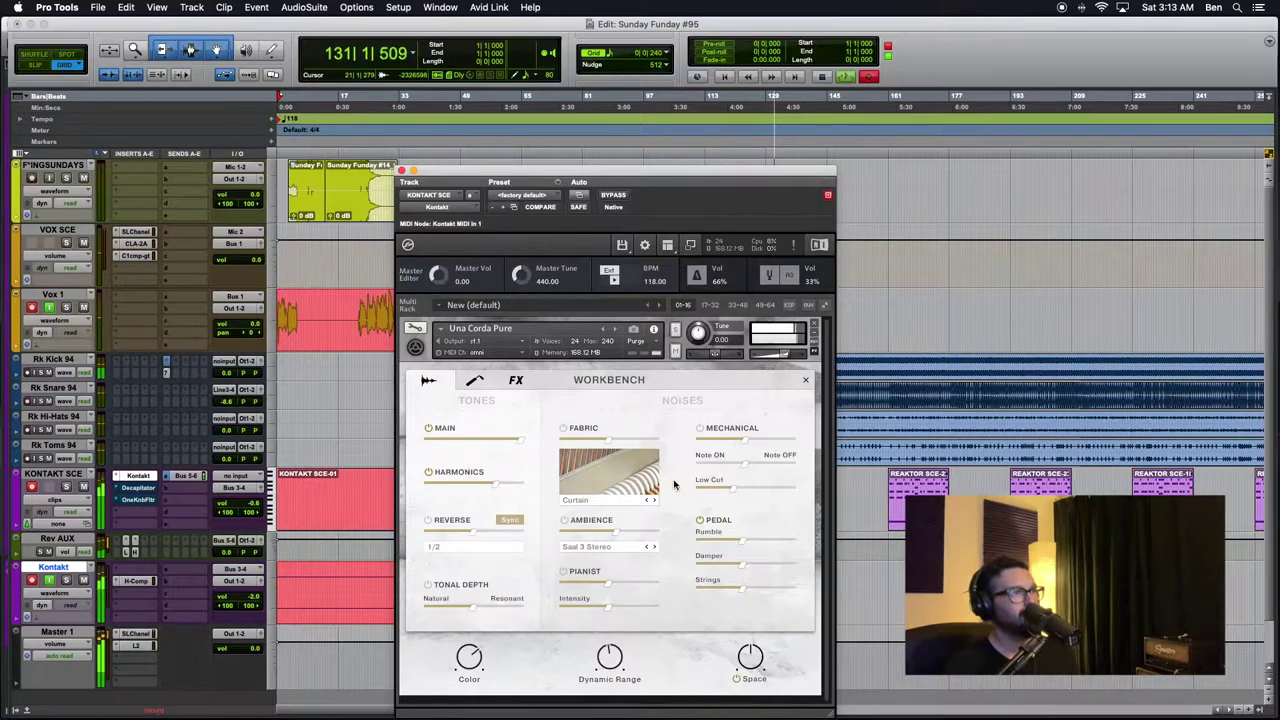
left_click(478, 380)
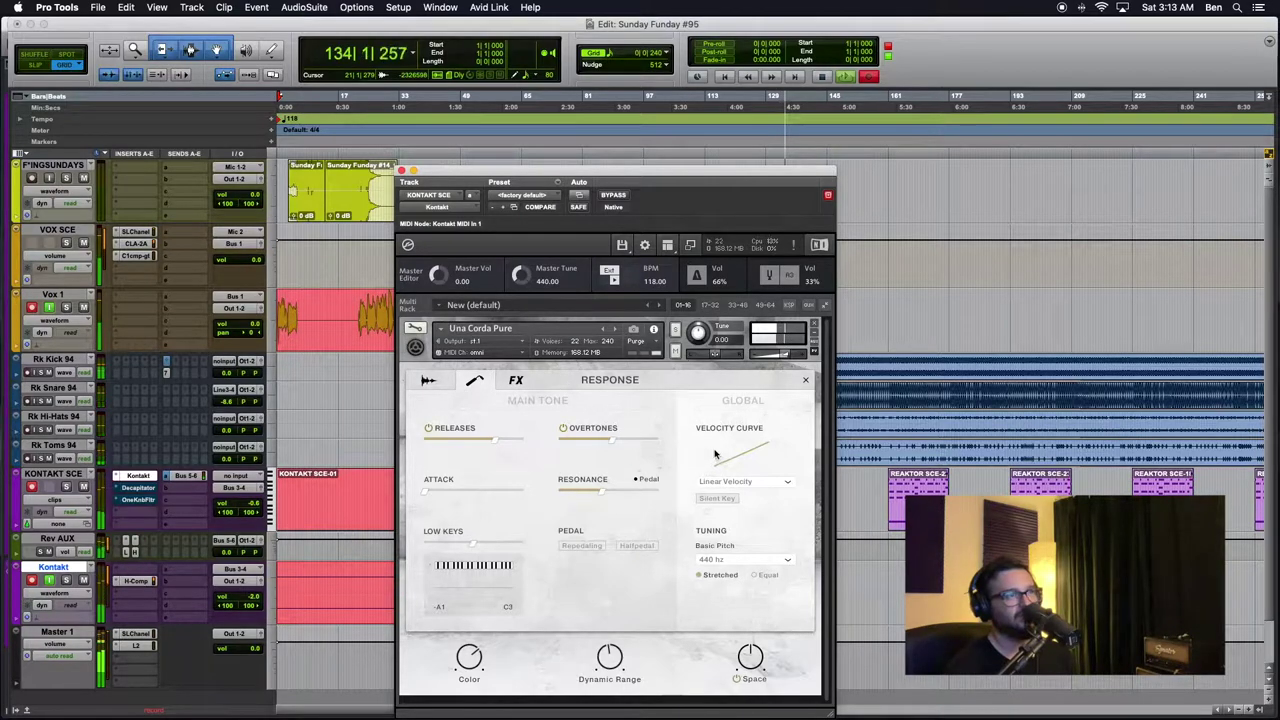
left_click(514, 386)
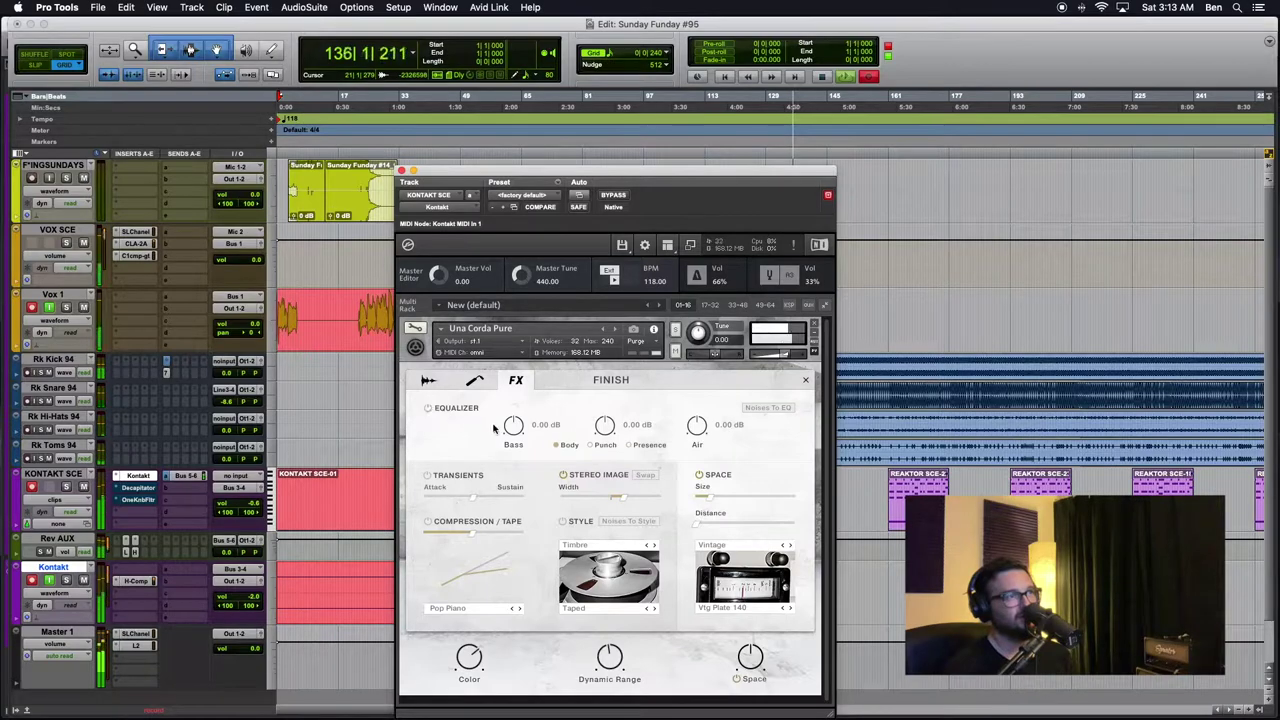
left_click_drag(513, 428, 527, 468)
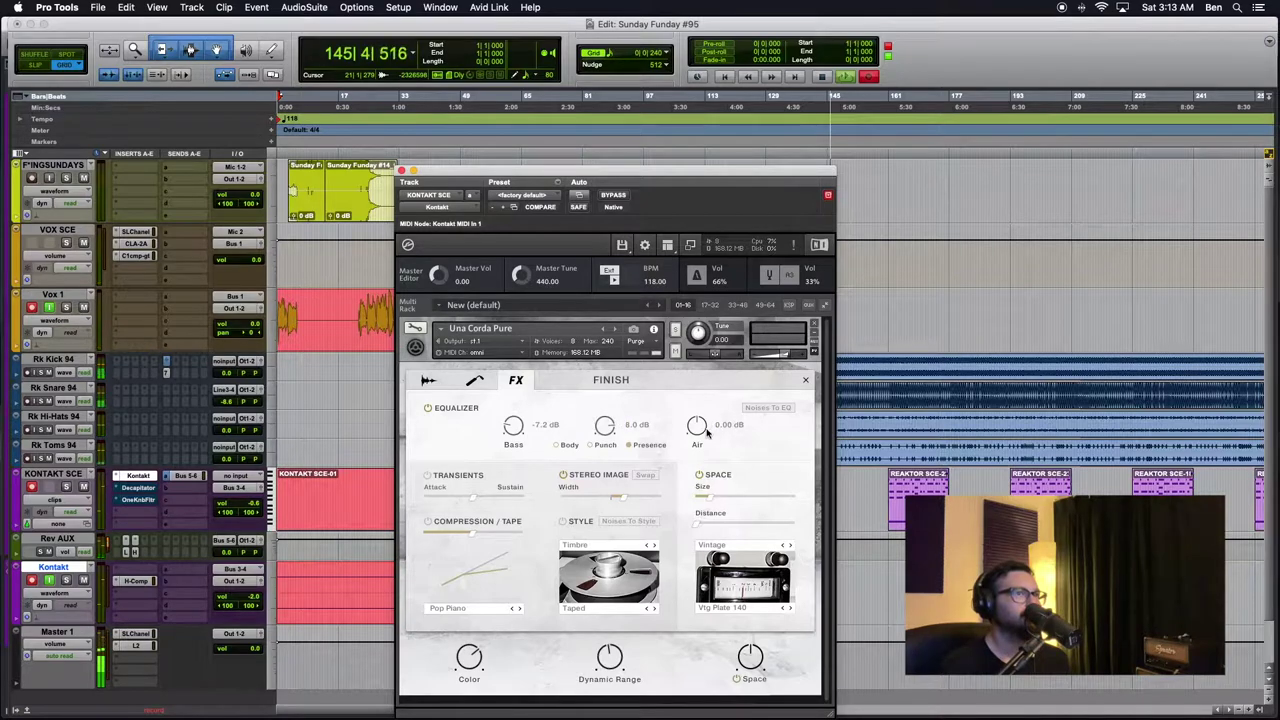
Set the equalizer's Presence to 5.0 dB and Air to 3.0 dB, and close Una Corda's Finish page.
left_click_drag(604, 427, 604, 432)
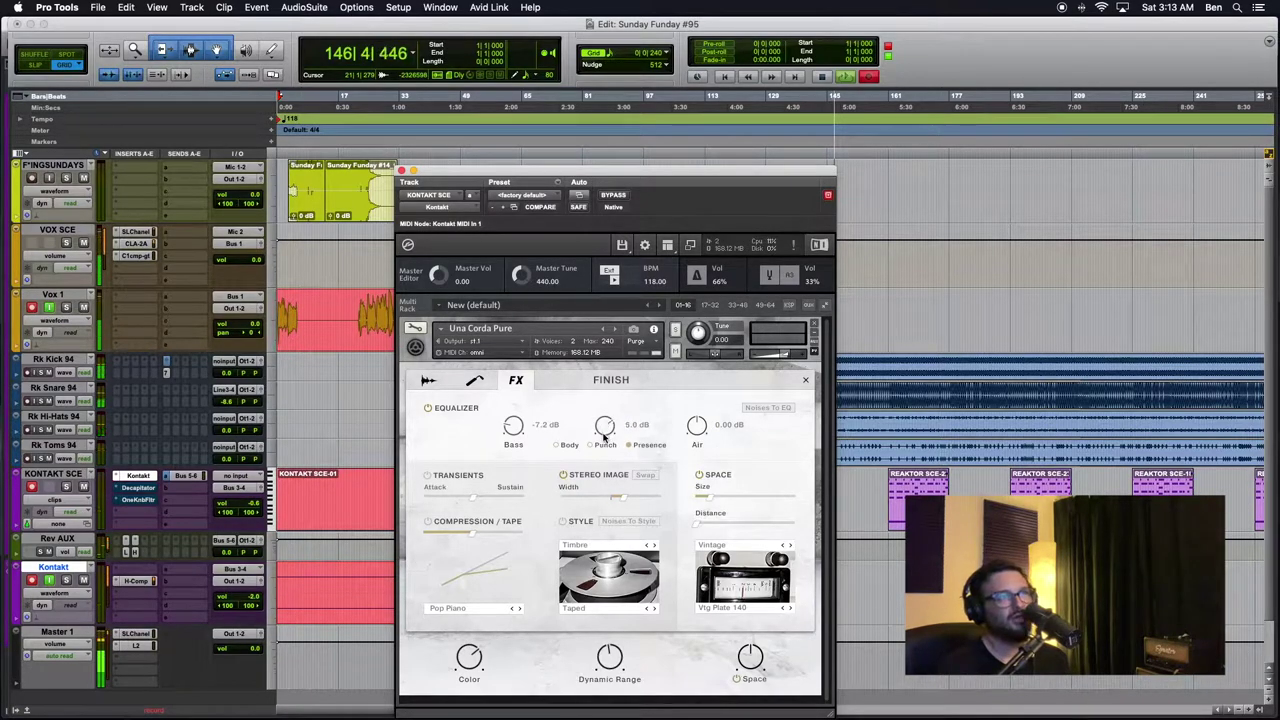
left_click_drag(700, 422, 700, 417)
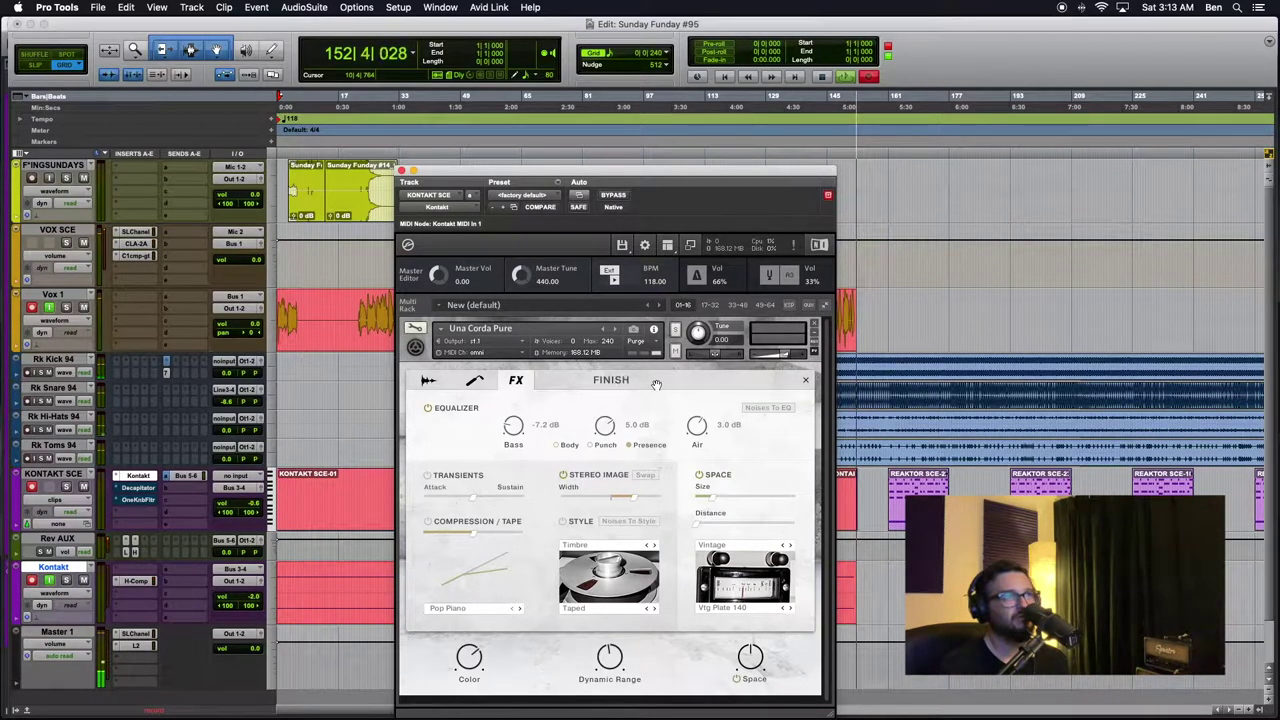
left_click(804, 381)
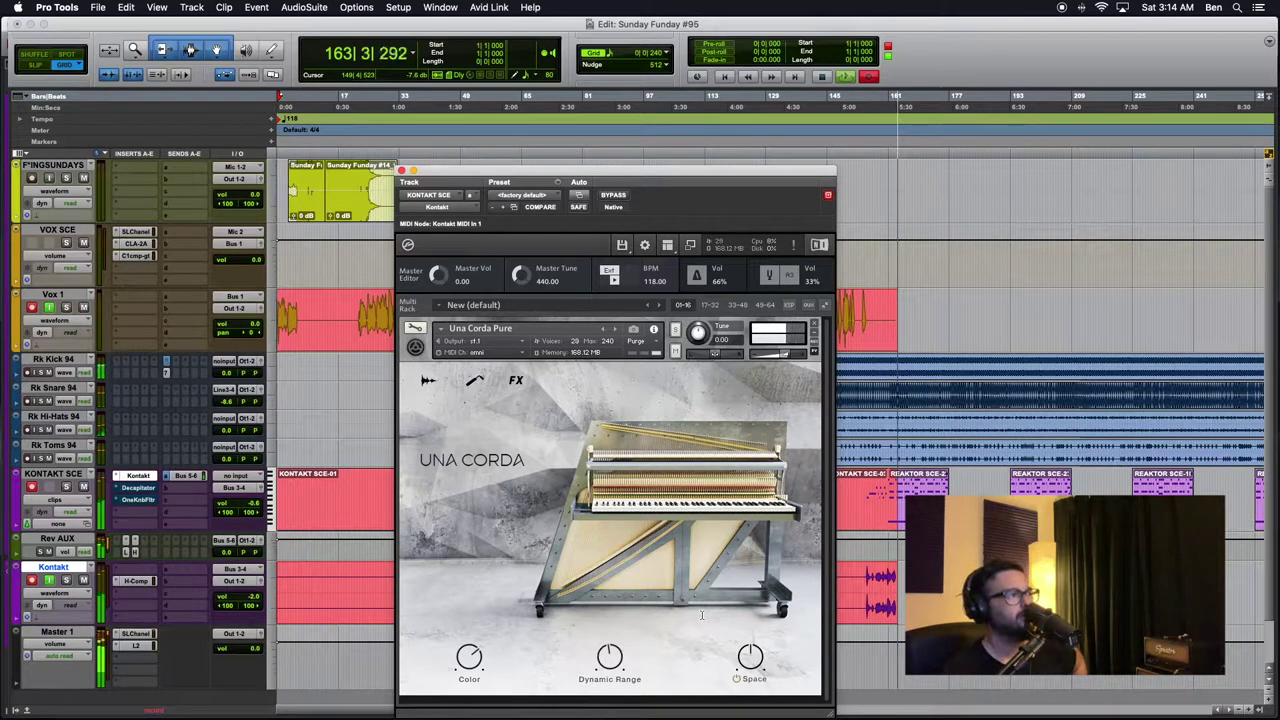
Raise the ratio of the H-Comp compressor on the Kontakt track to about 44, and close the plugin window.
left_click(140, 580)
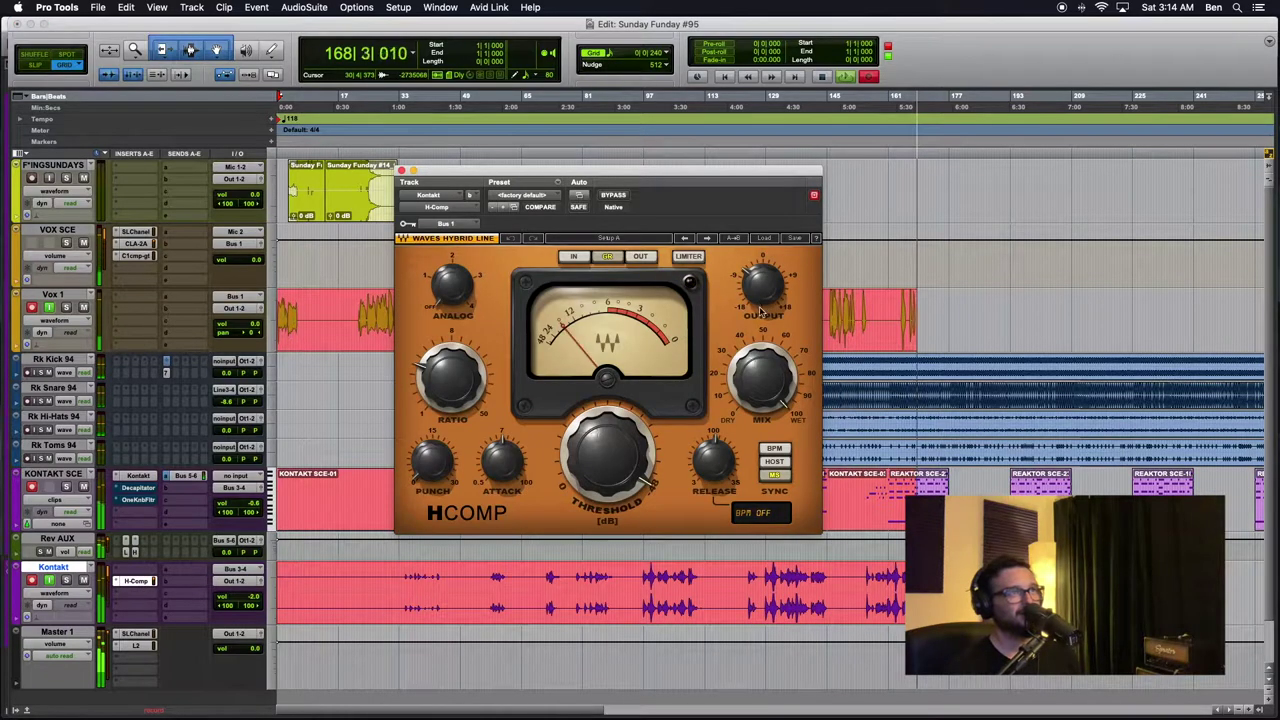
left_click_drag(452, 382, 452, 380)
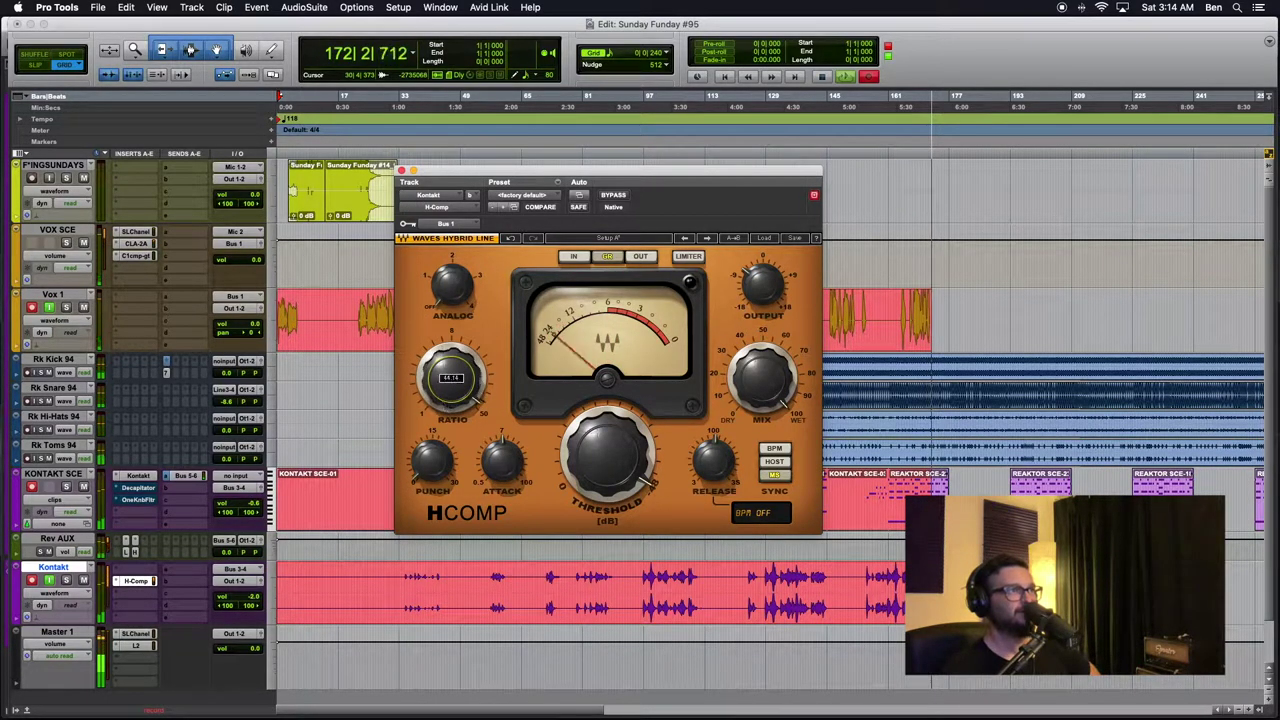
left_click(401, 171)
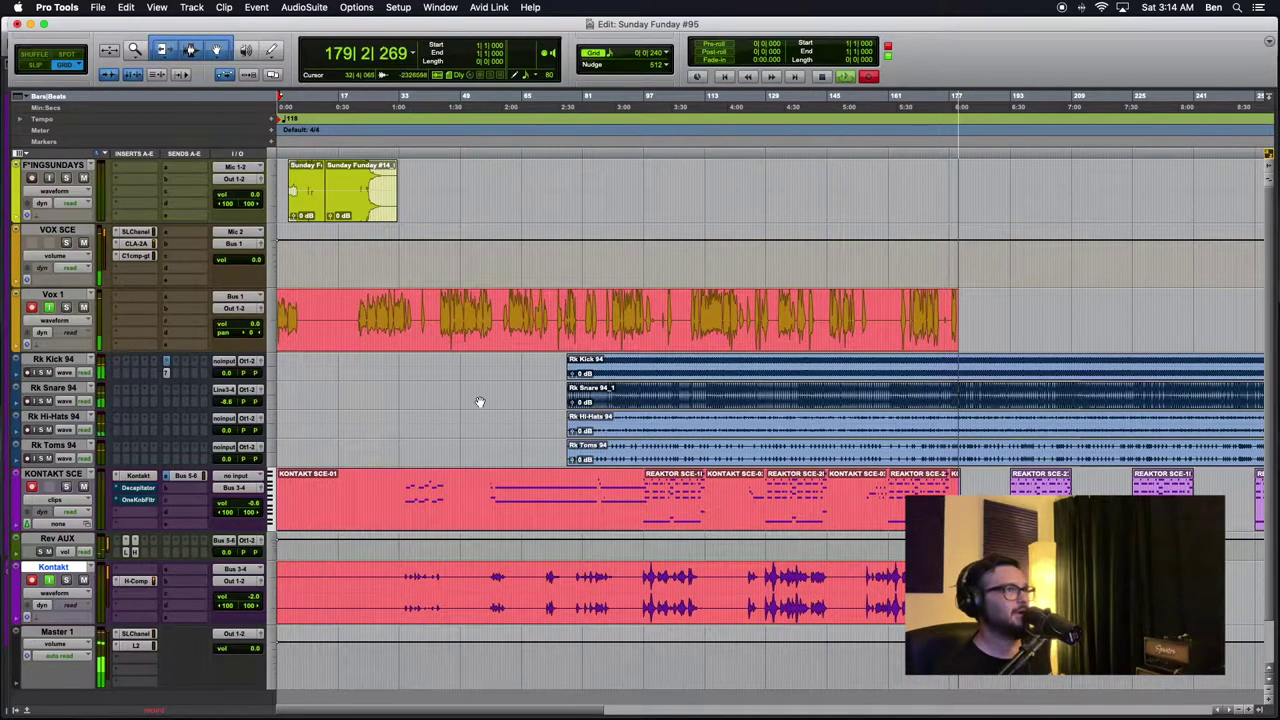
Open the KONTAKT SCE clip at bar 225 in the MIDI Editor, lower the loudest note's velocity near bar 227, and close the editor.
scroll(641, 432, "right", 15)
scroll(641, 432, "down", 2)
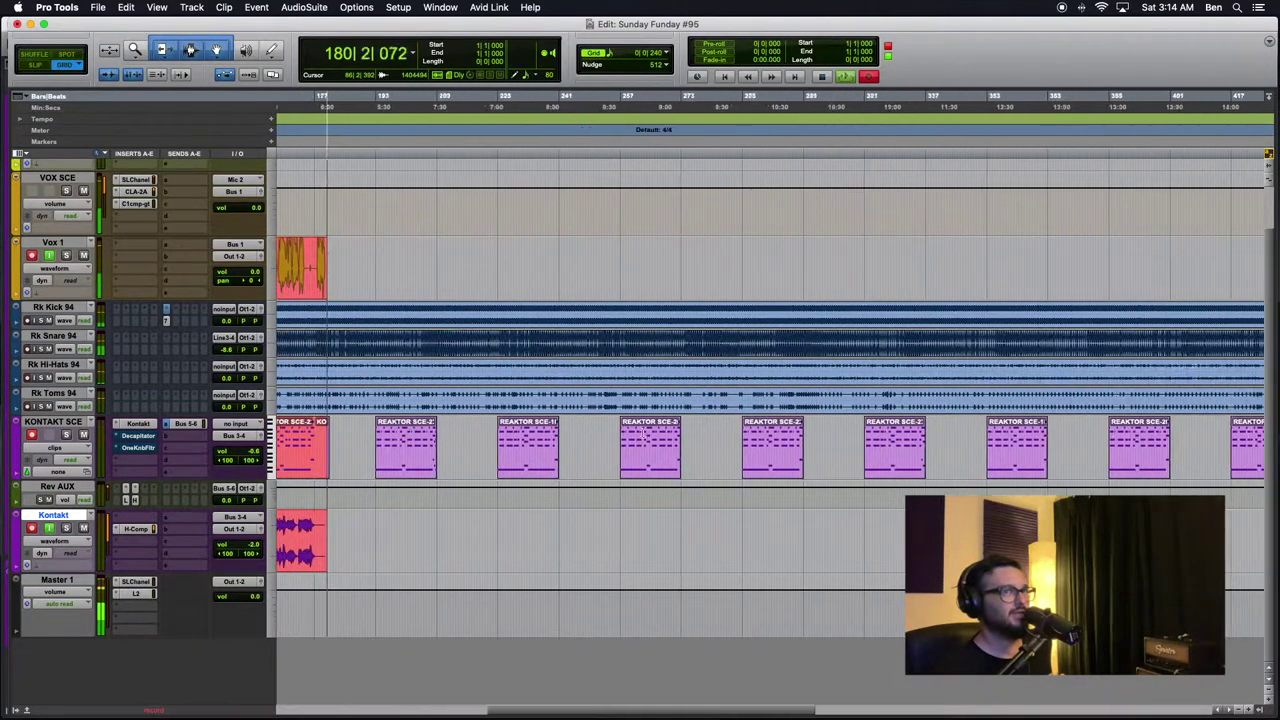
scroll(643, 433, "right", 5)
scroll(643, 433, "left", 20)
scroll(643, 433, "up", 2)
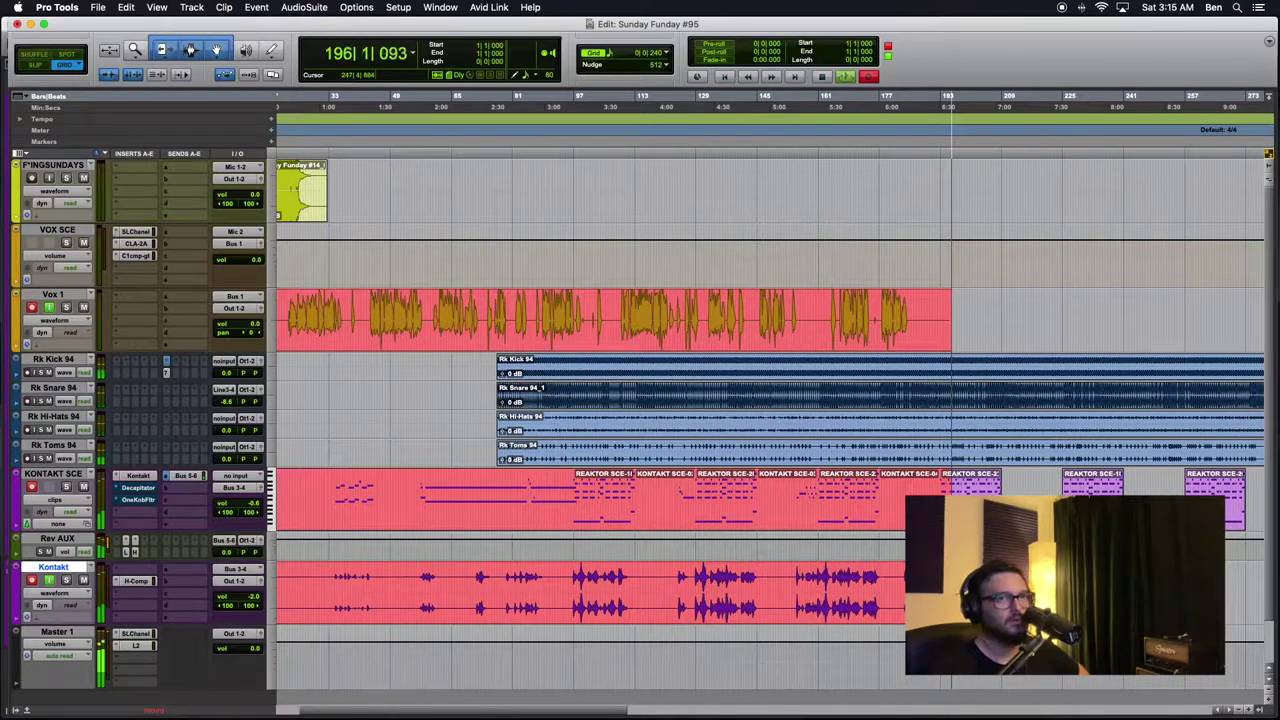
left_click(1093, 485)
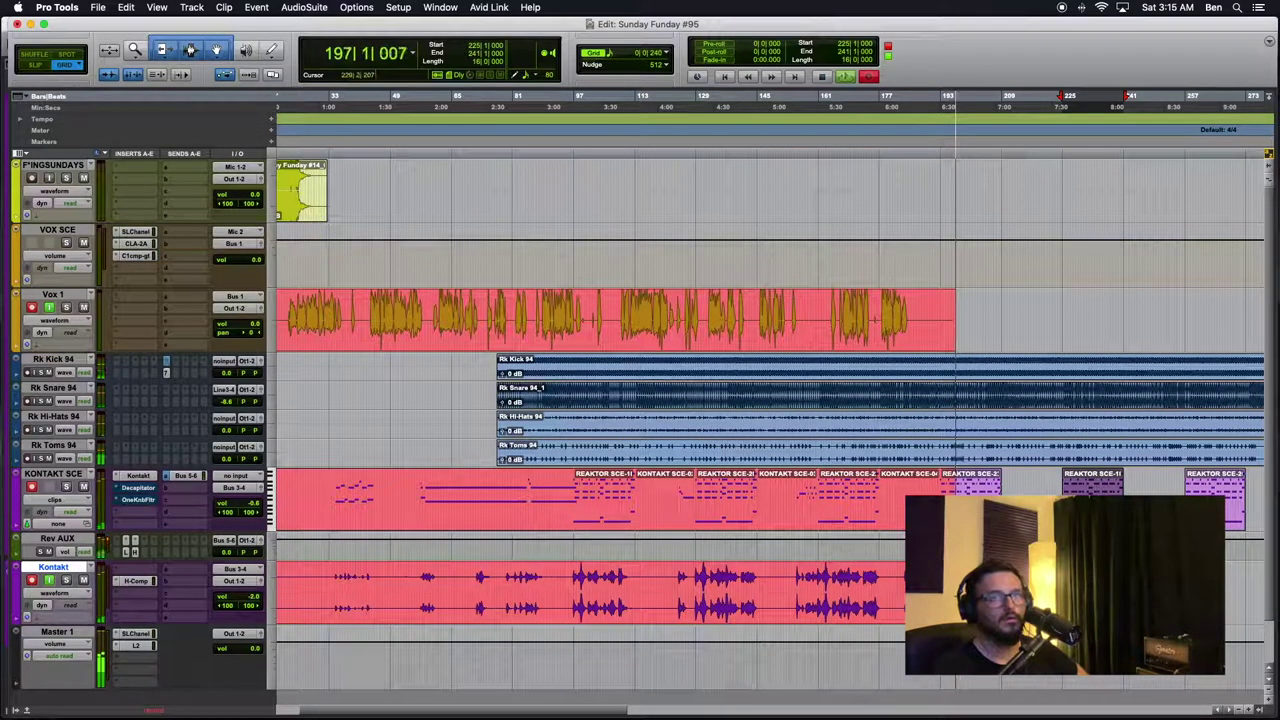
double_click(1093, 485)
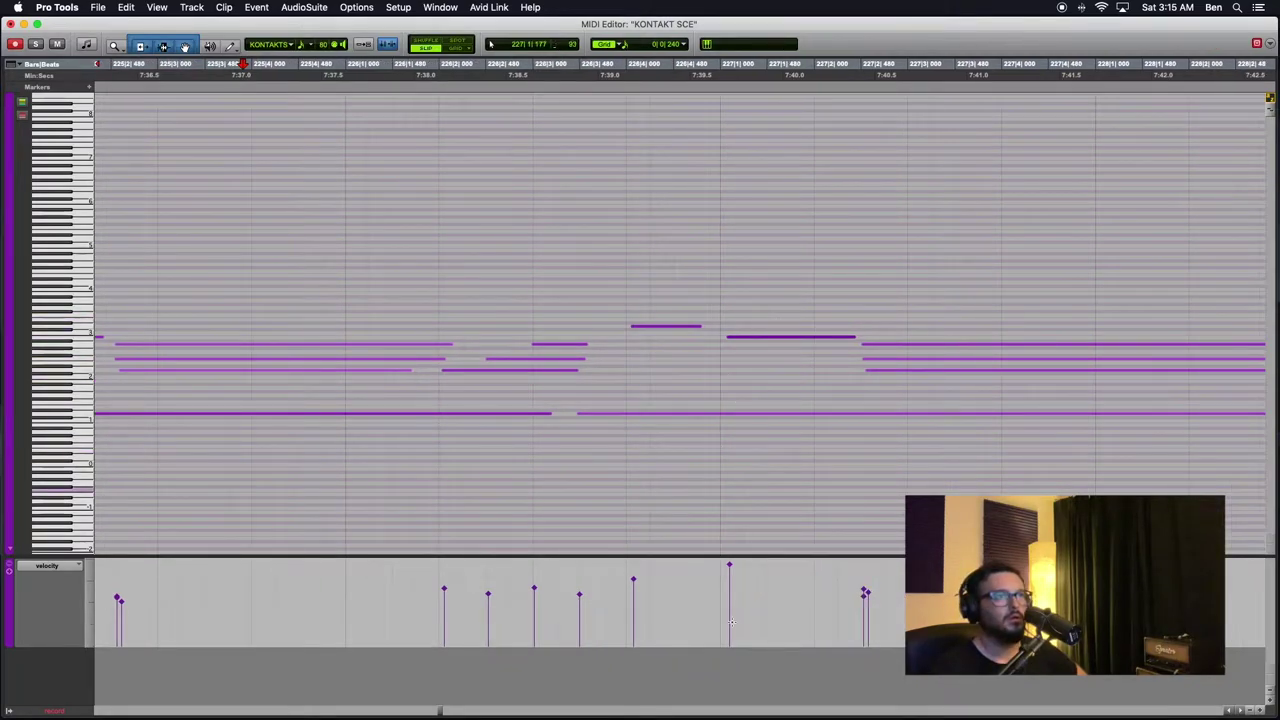
left_click(731, 591)
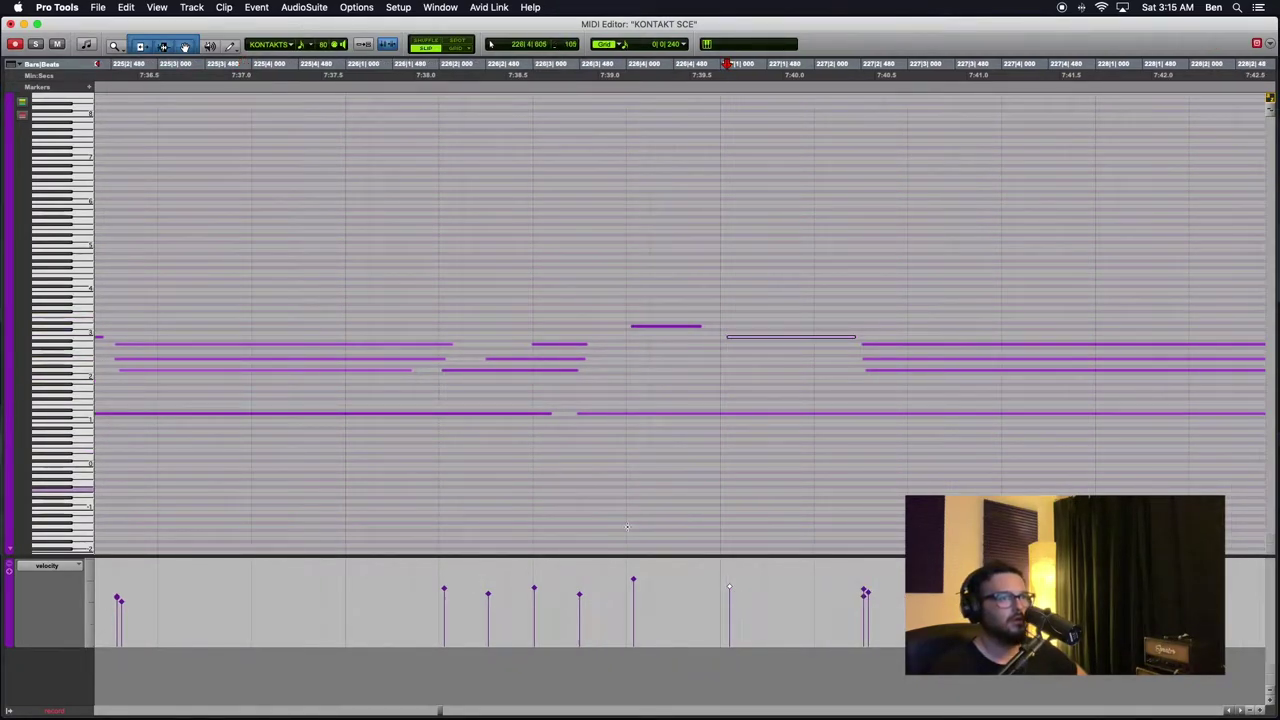
key("super+w")
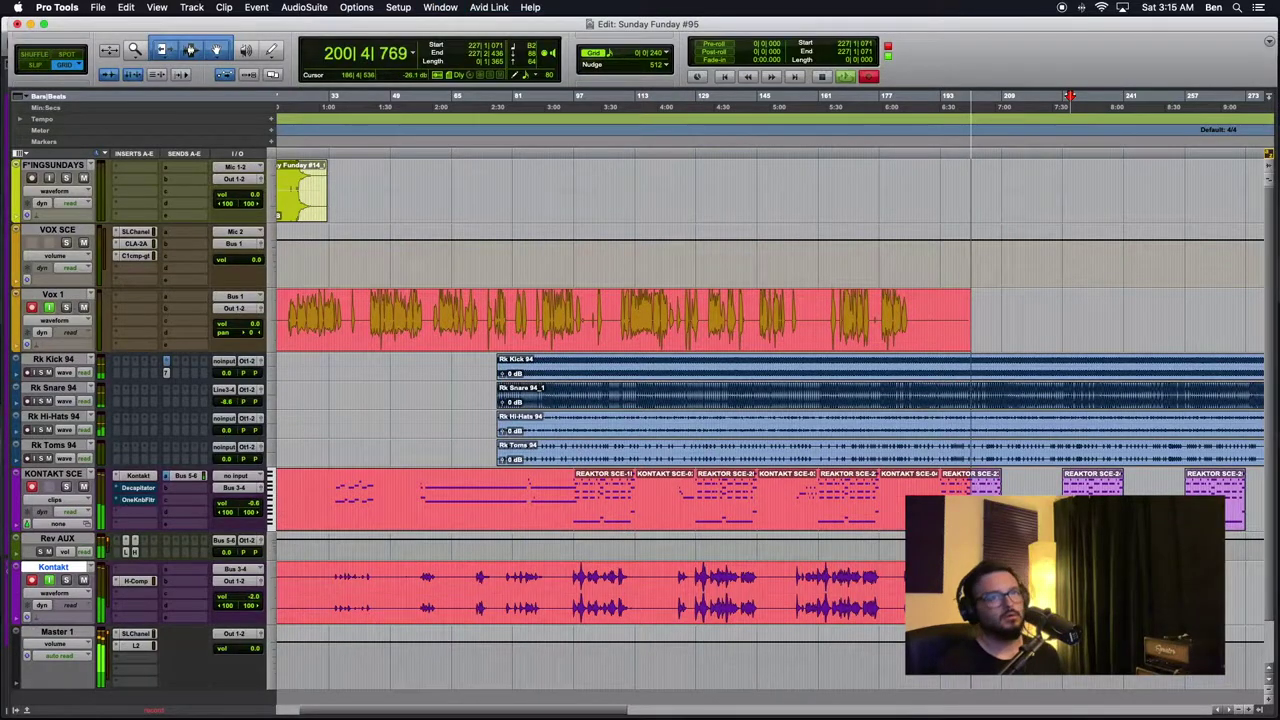
Try to select the loudest note velocities across the repeating KONTAKT SCE clips from bar 257 onward in the MIDI Editor.
left_click(1093, 485)
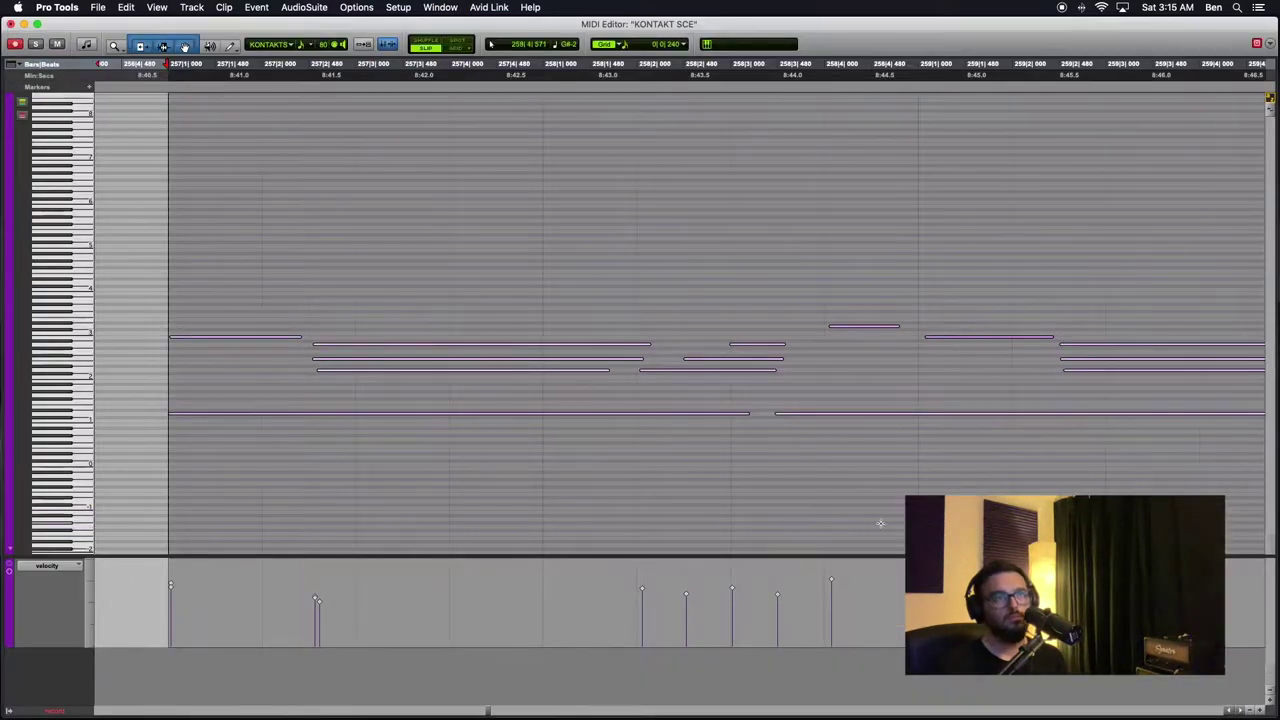
left_click(739, 467)
scroll(600, 450, "right", 10)
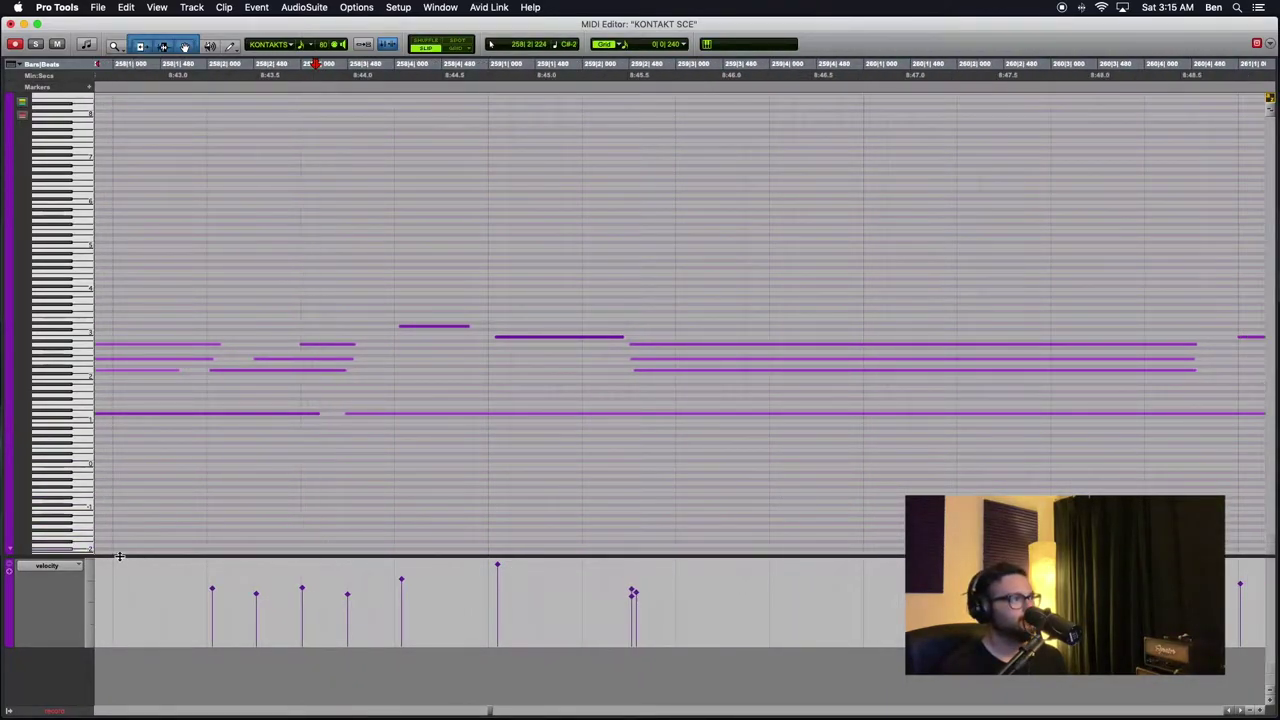
scroll(300, 525, "down", 5)
scroll(300, 525, "down", 4)
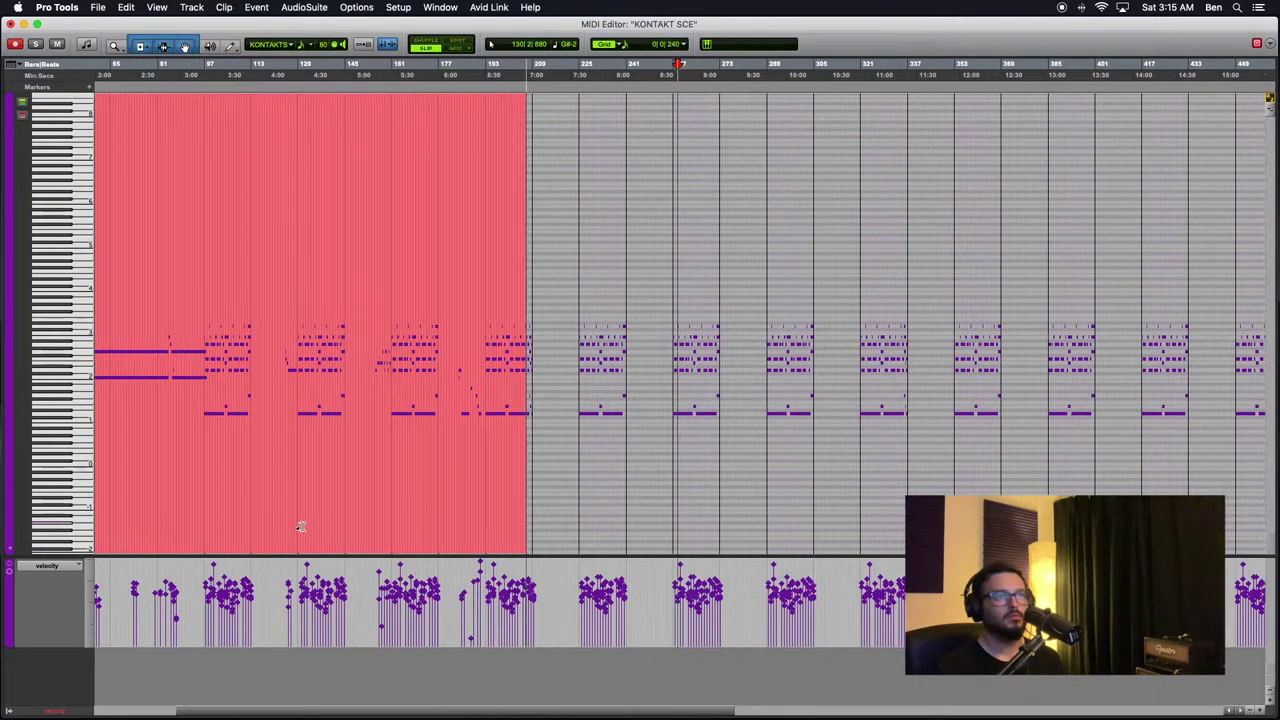
scroll(660, 555, "right", 10)
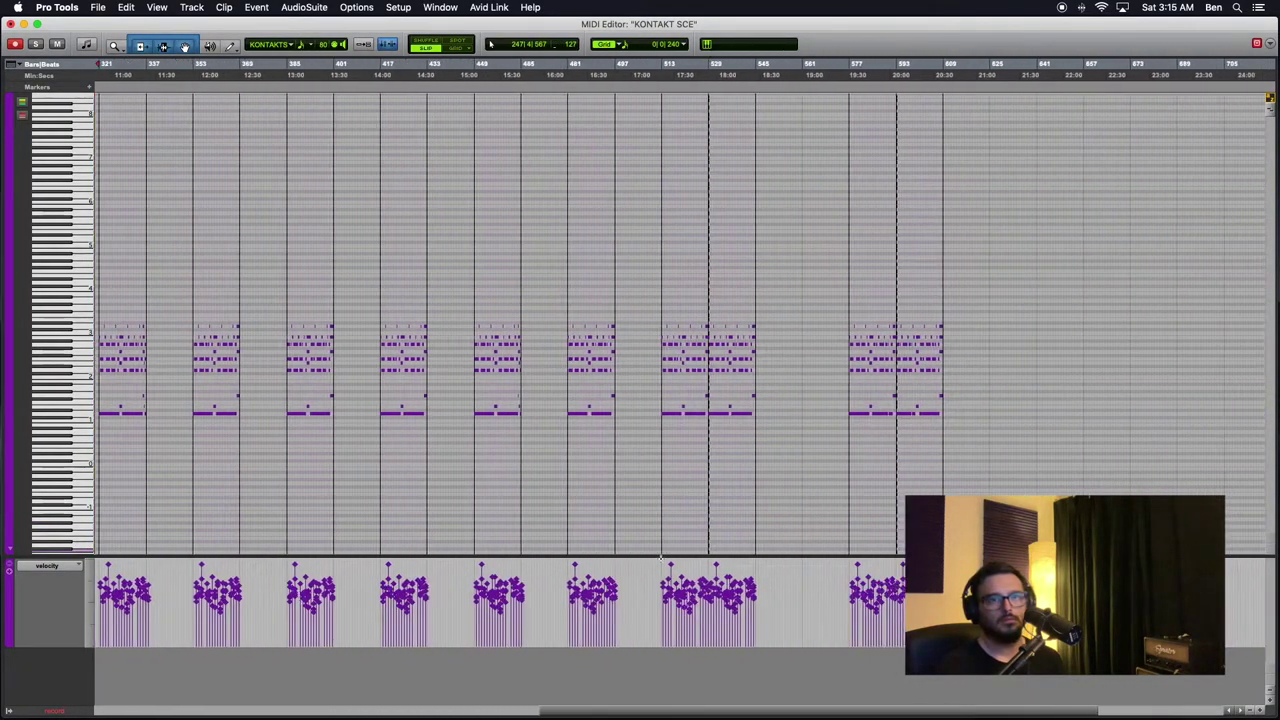
scroll(660, 557, "left", 8)
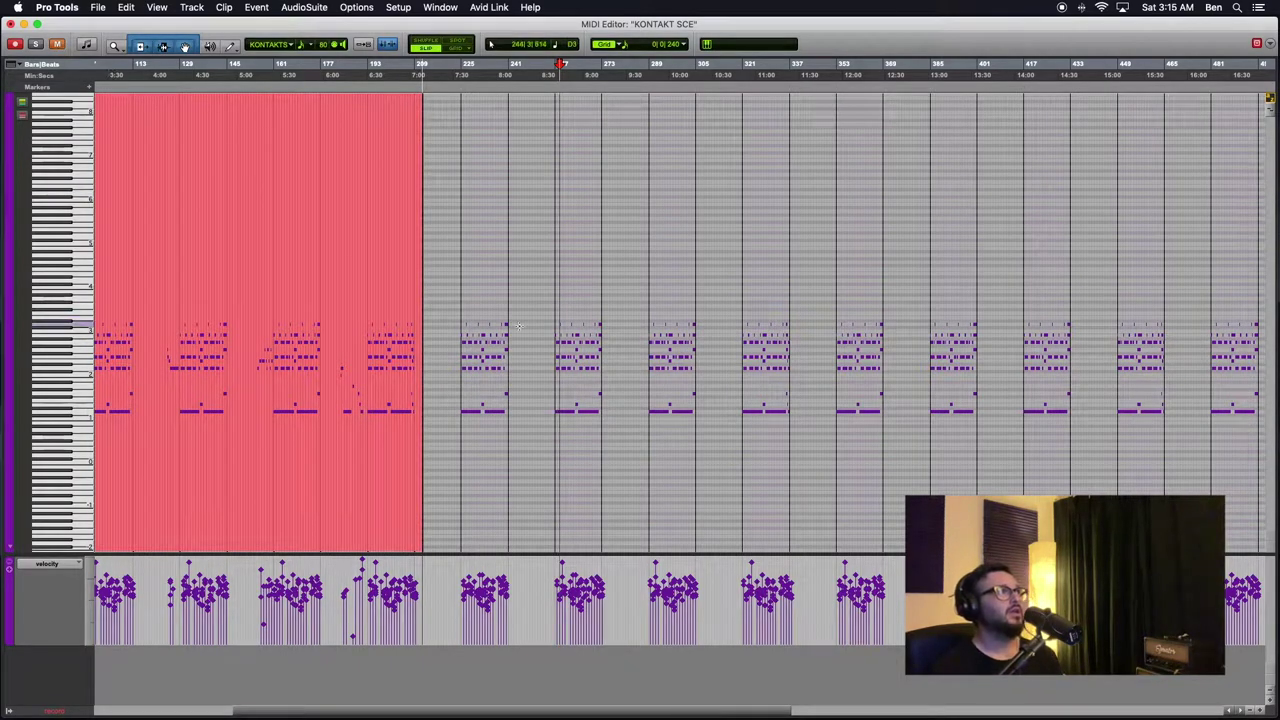
left_click_drag(564, 563, 1276, 568)
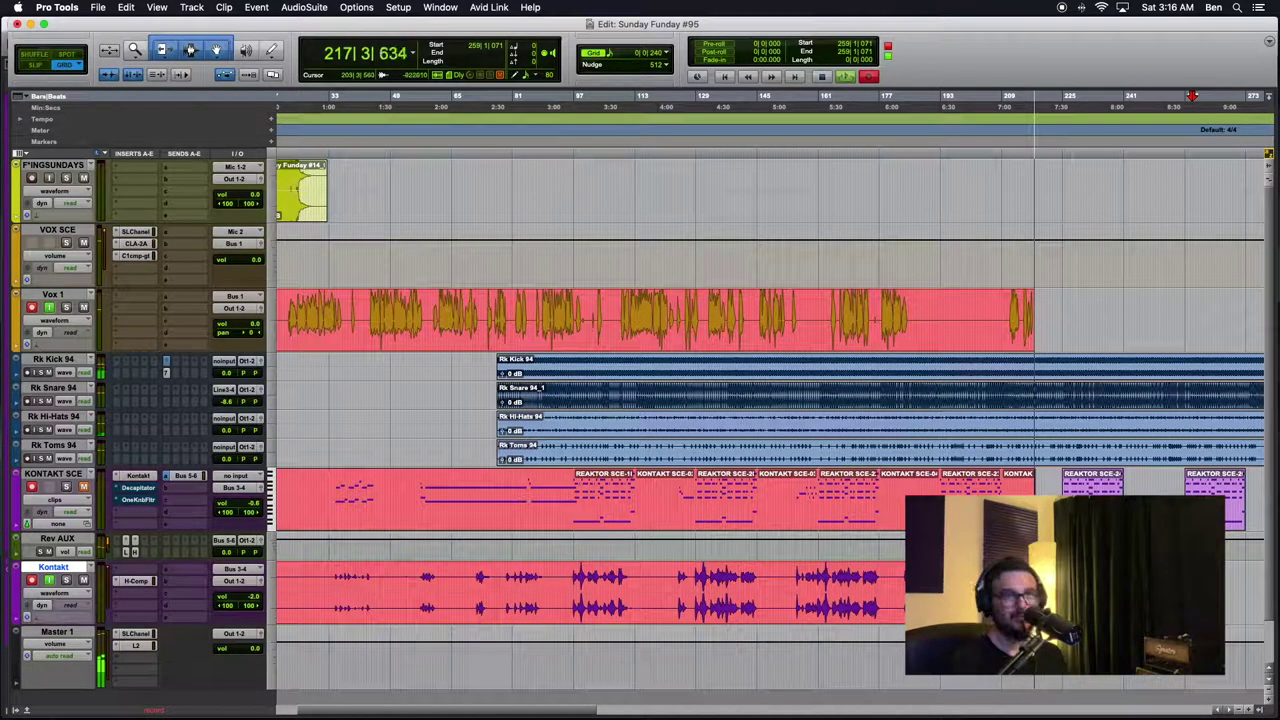
key("super+equal")
key("super+equal")
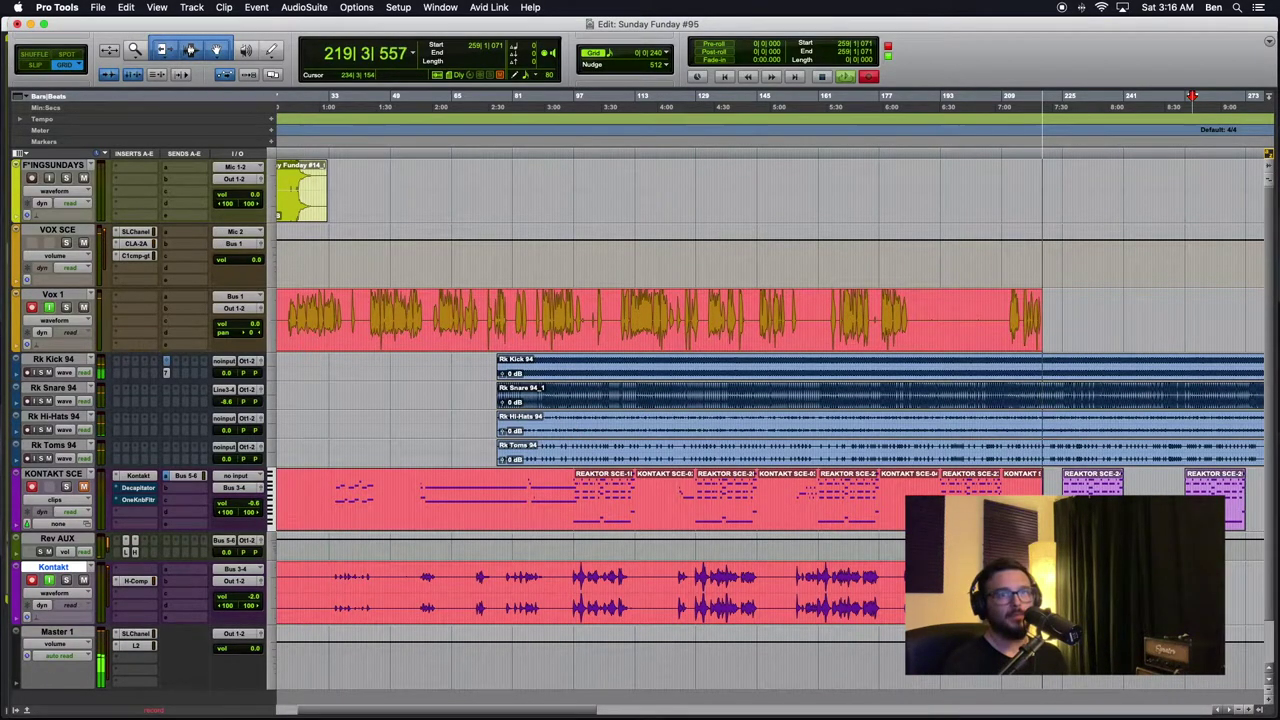
Reopen the MIDI Editor, lower the peak note velocities in all repeated KONTAKT SCE clips from bar 257 onward, and close the editor.
double_click(1093, 480)
scroll(858, 562, "right", 5)
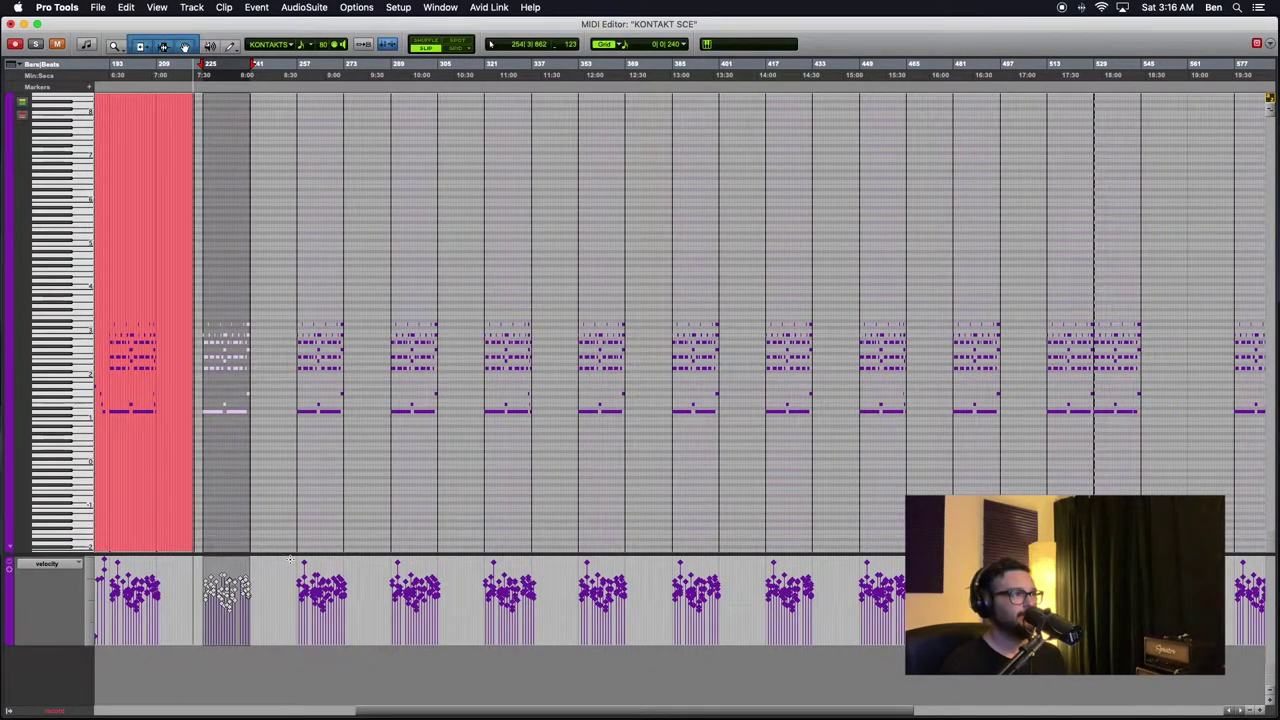
left_click(302, 556)
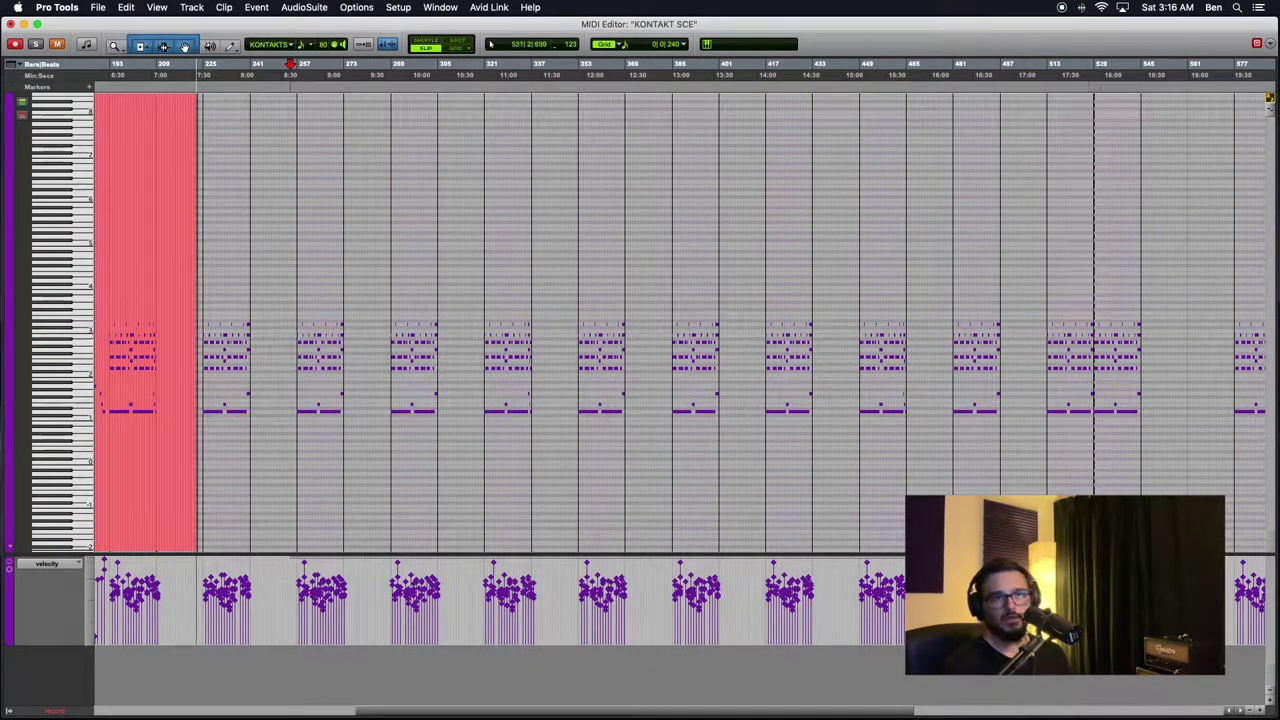
scroll(680, 320, "right", 10)
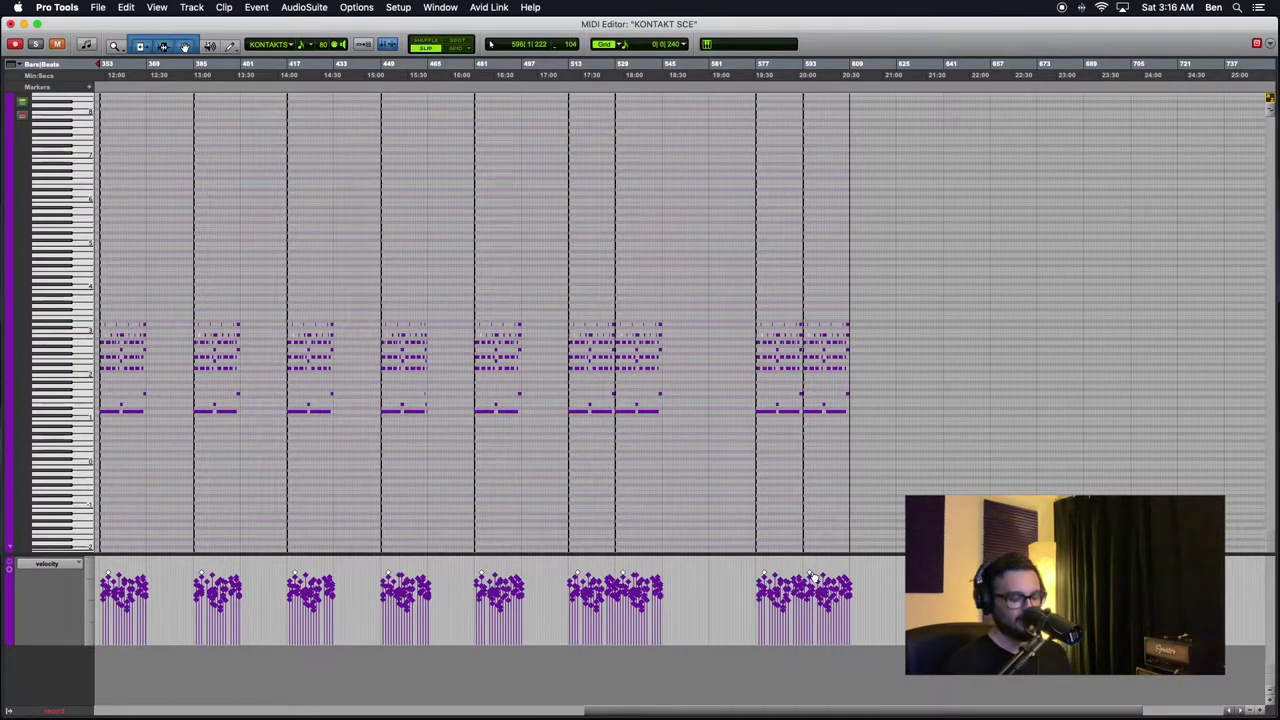
key("super+w")
Open the KONTAKT SCE clip at bar 257 in the MIDI Editor, unmute its track, and return to the Edit window.
scroll(640, 380, "right", 3)
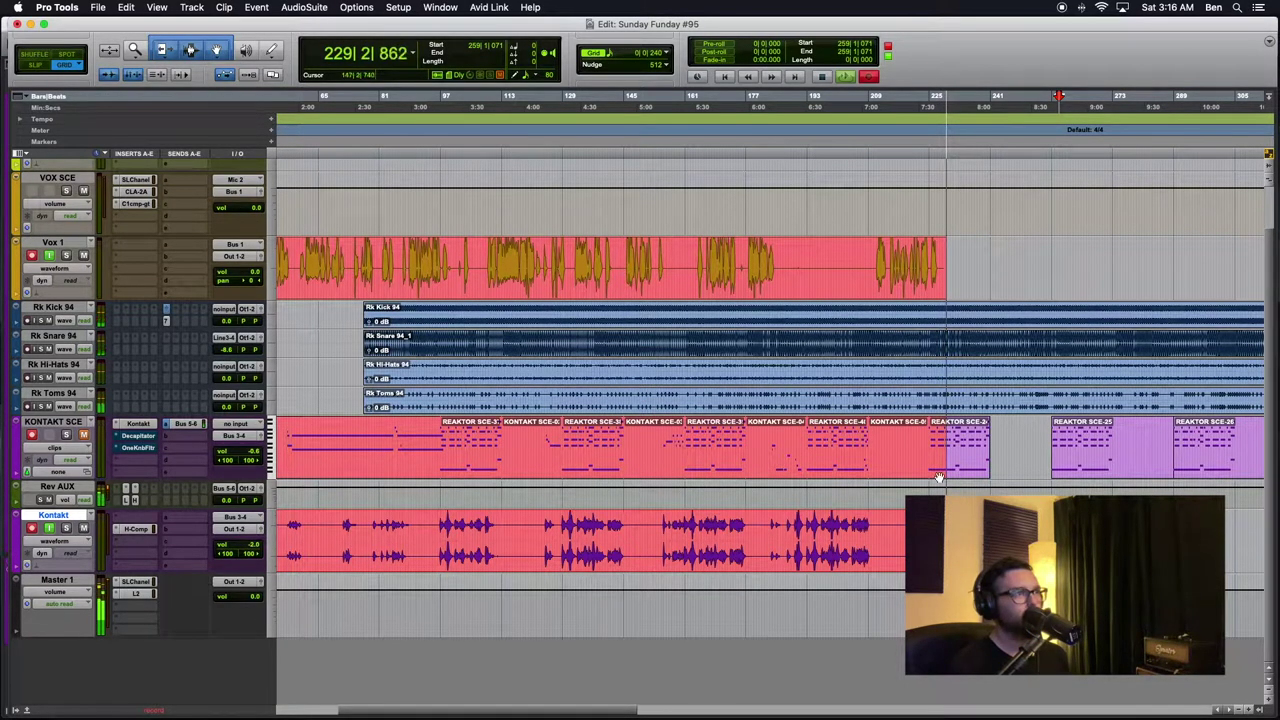
double_click(1080, 472)
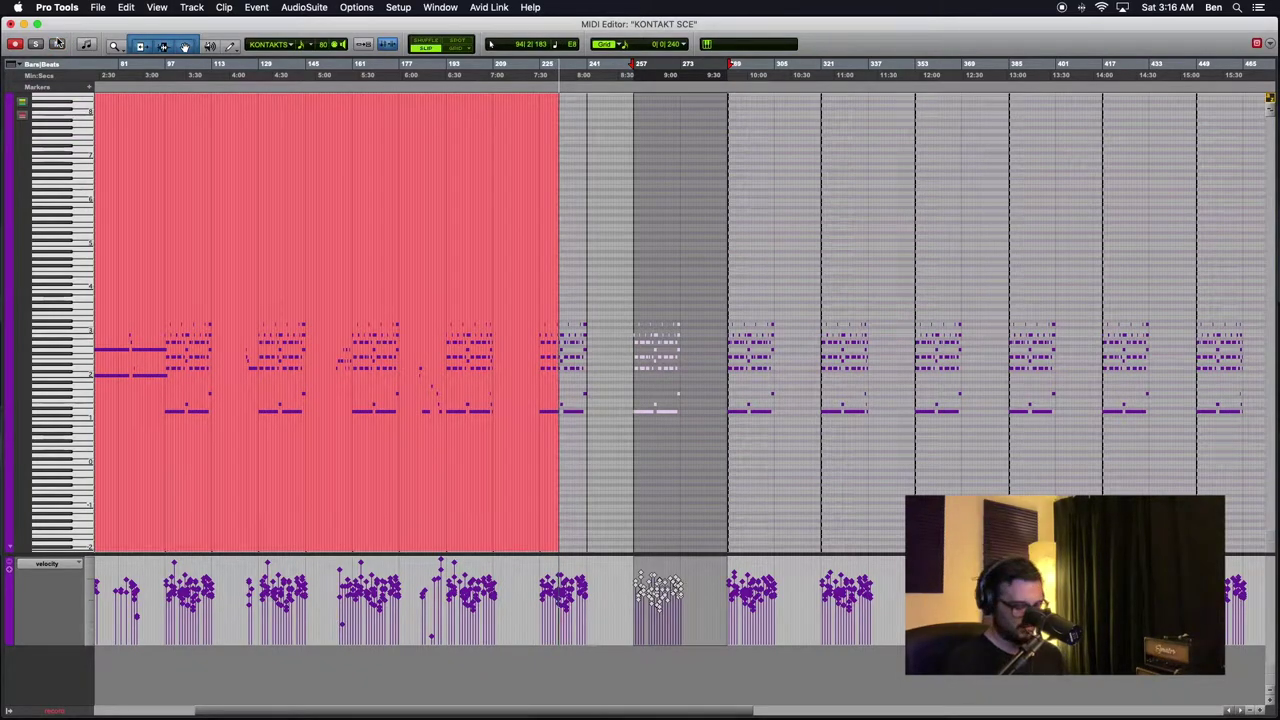
key("super+w")
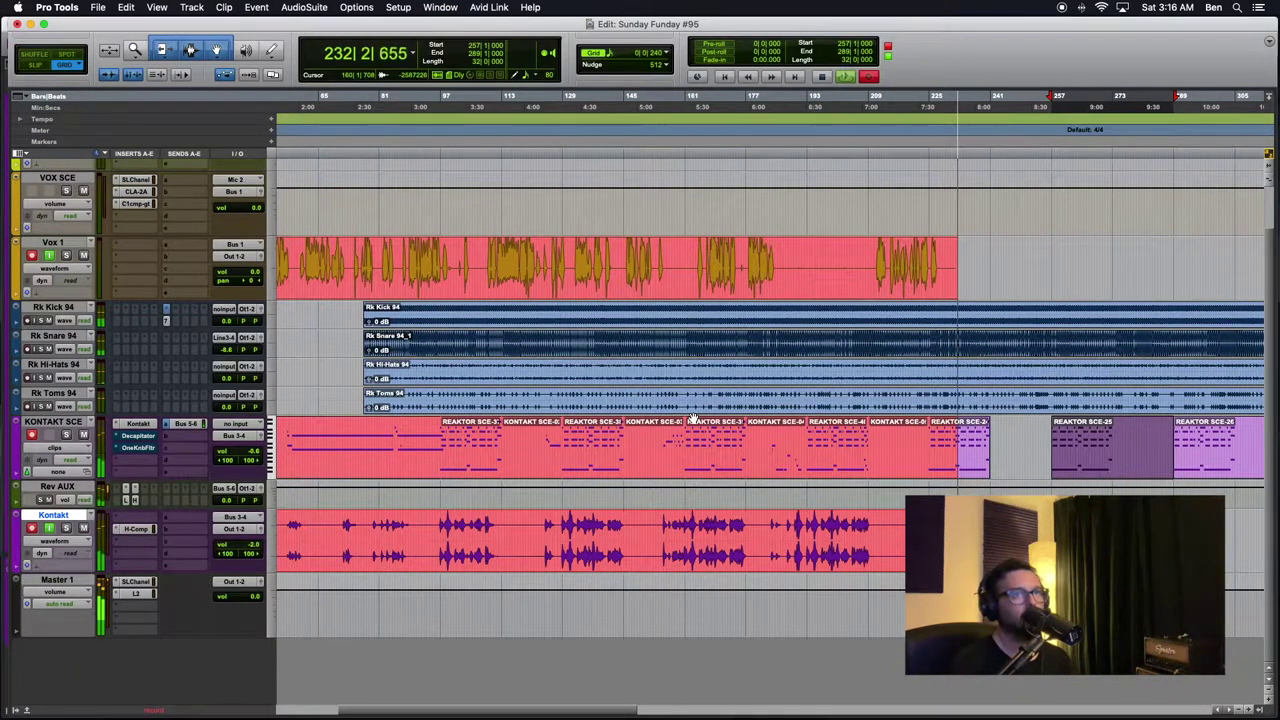
Examine the remaining KONTAKT SCE clips and drum tracks along the timeline up to the end of the arrangement.
scroll(747, 474, "right", 5)
scroll(747, 474, "right", 1)
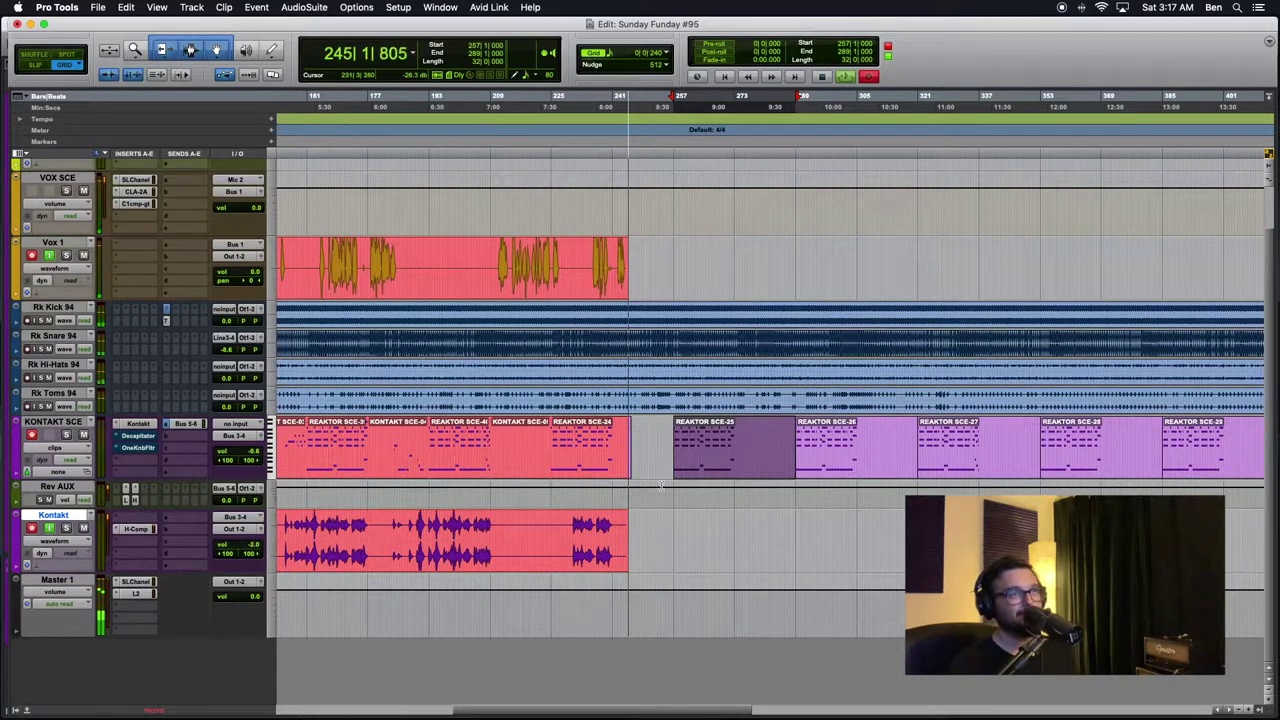
scroll(738, 485, "right", 15)
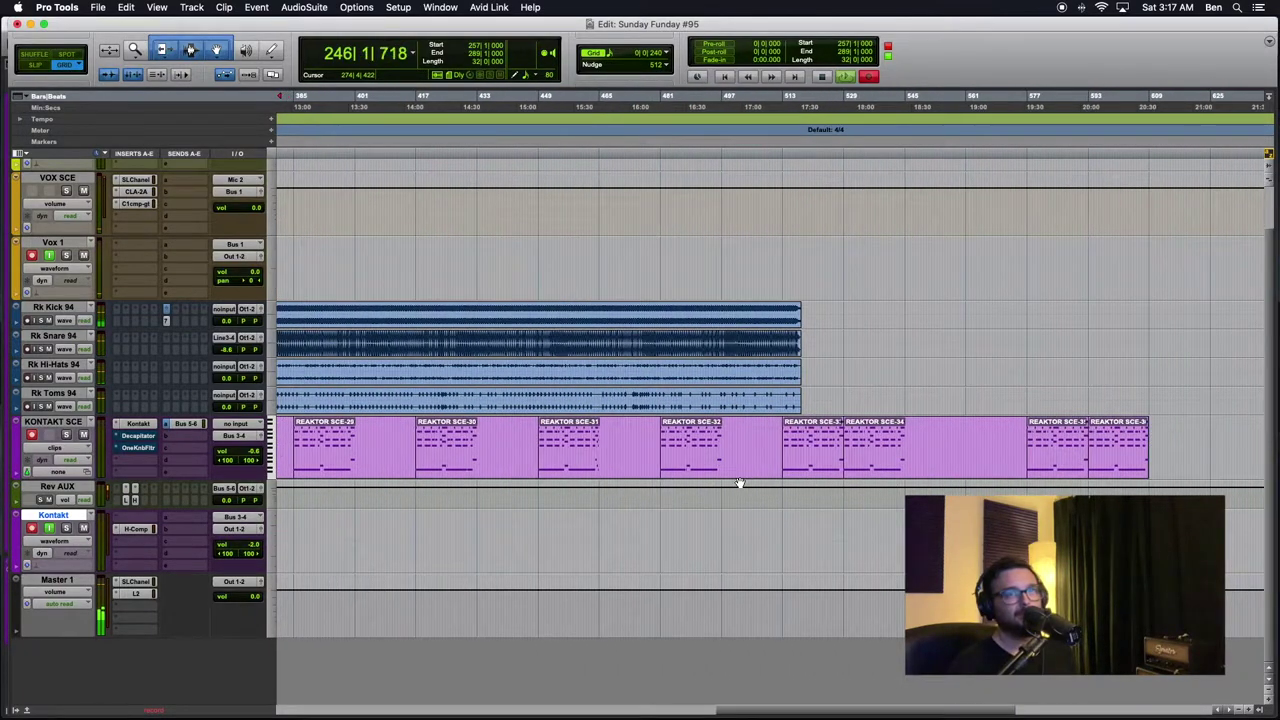
scroll(738, 483, "left", 10)
scroll(738, 483, "up", 2)
scroll(739, 483, "right", 12)
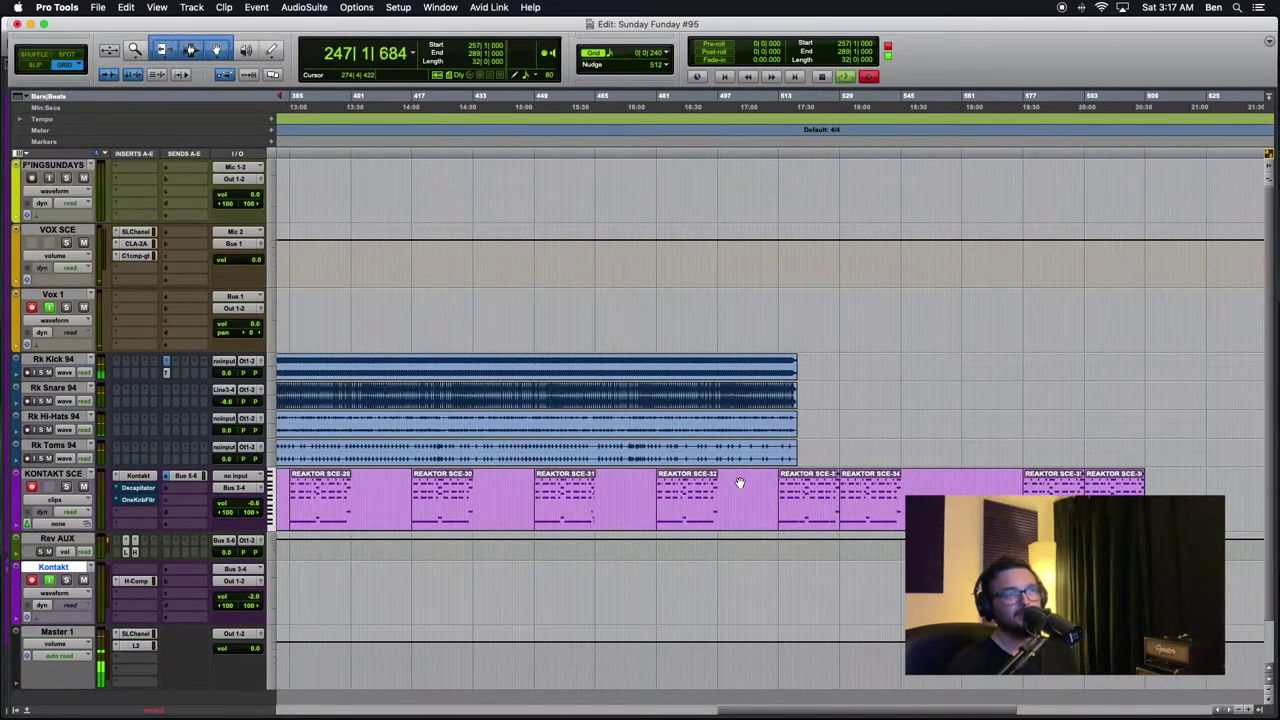
scroll(739, 483, "left", 12)
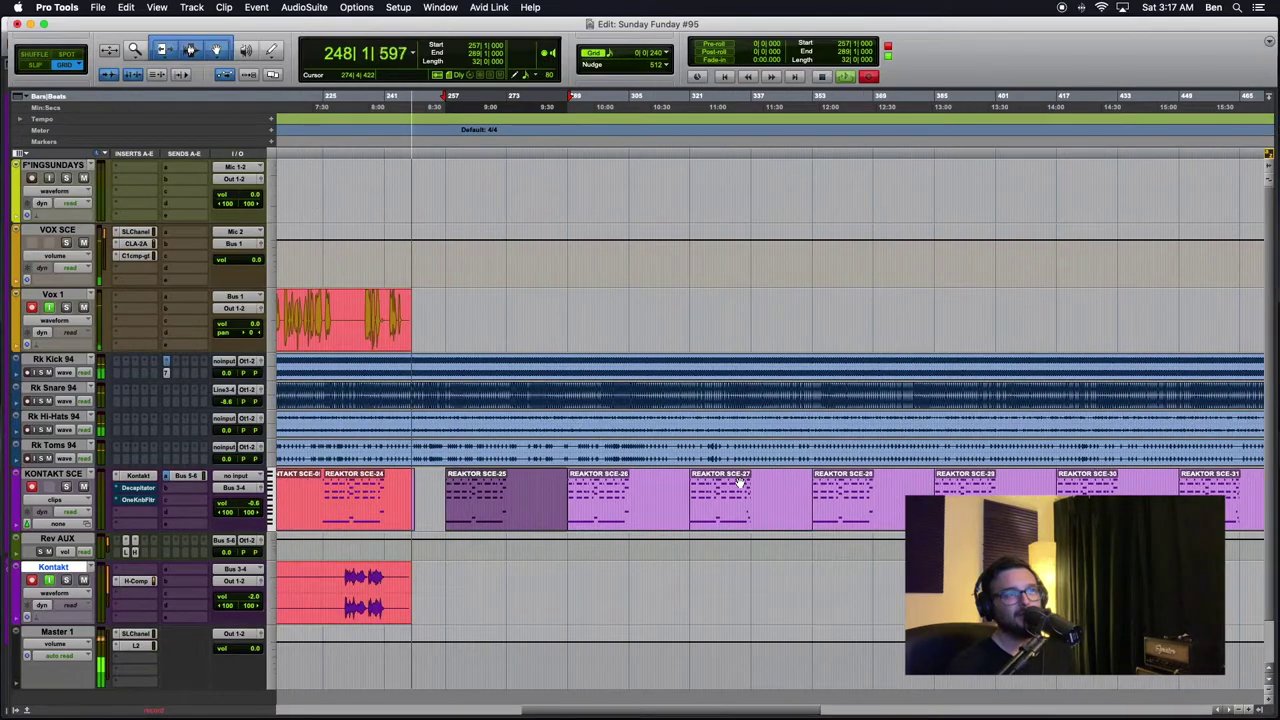
scroll(547, 485, "right", 11)
scroll(545, 485, "right", 1)
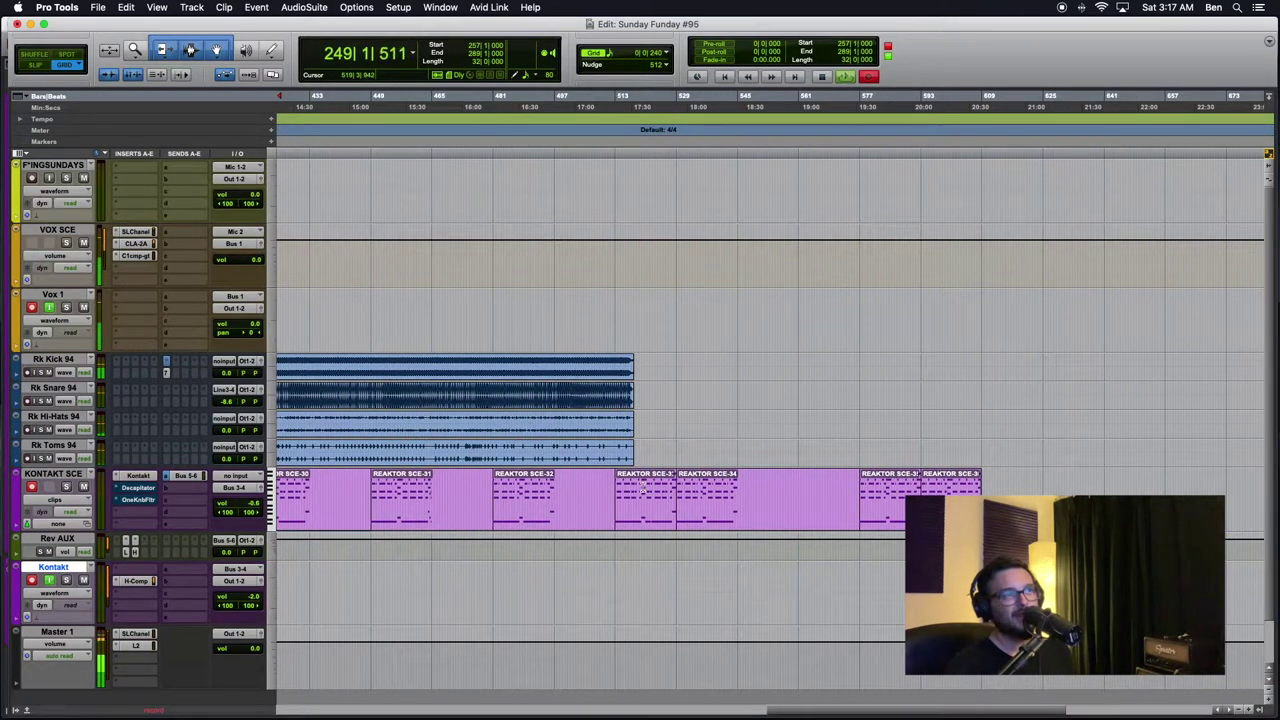
scroll(803, 497, "right", 1)
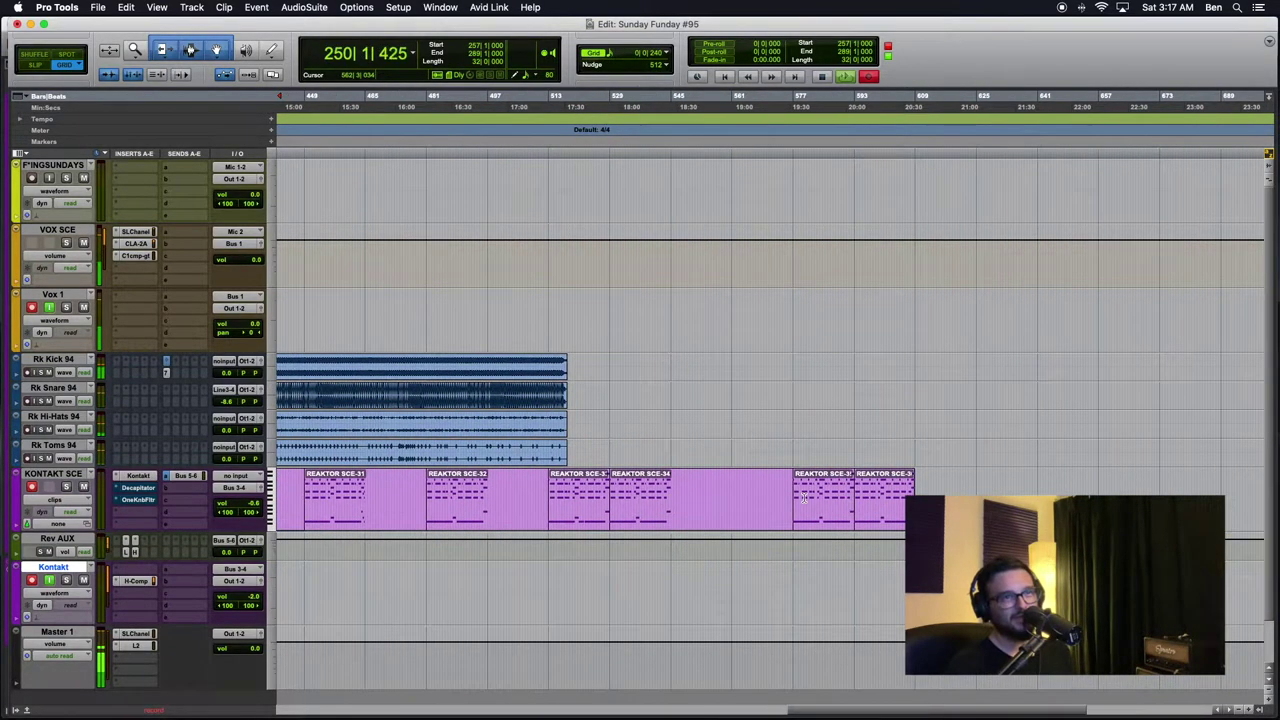
scroll(803, 497, "left", 12)
scroll(803, 497, "right", 3)
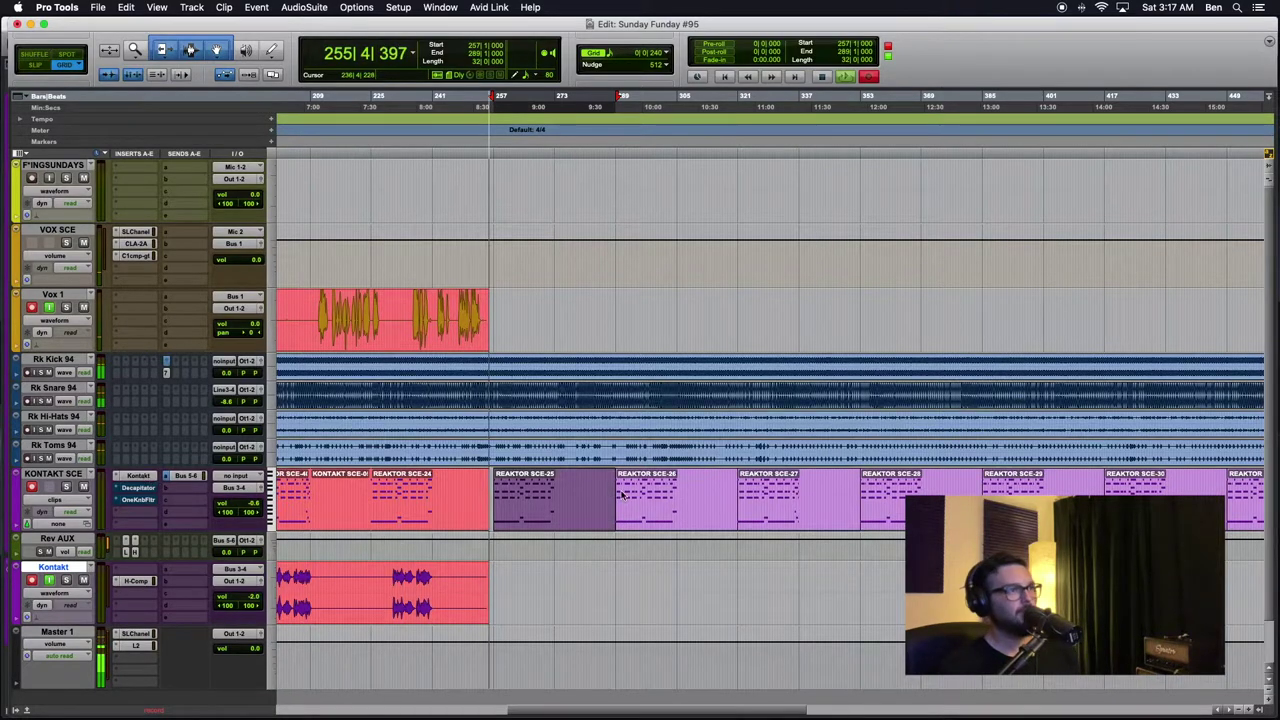
Reopen the Kontakt instrument on the KONTAKT SCE track, reposition its window slightly higher, and mute the VOX SCE track.
left_click(138, 475)
left_click_drag(620, 172, 630, 158)
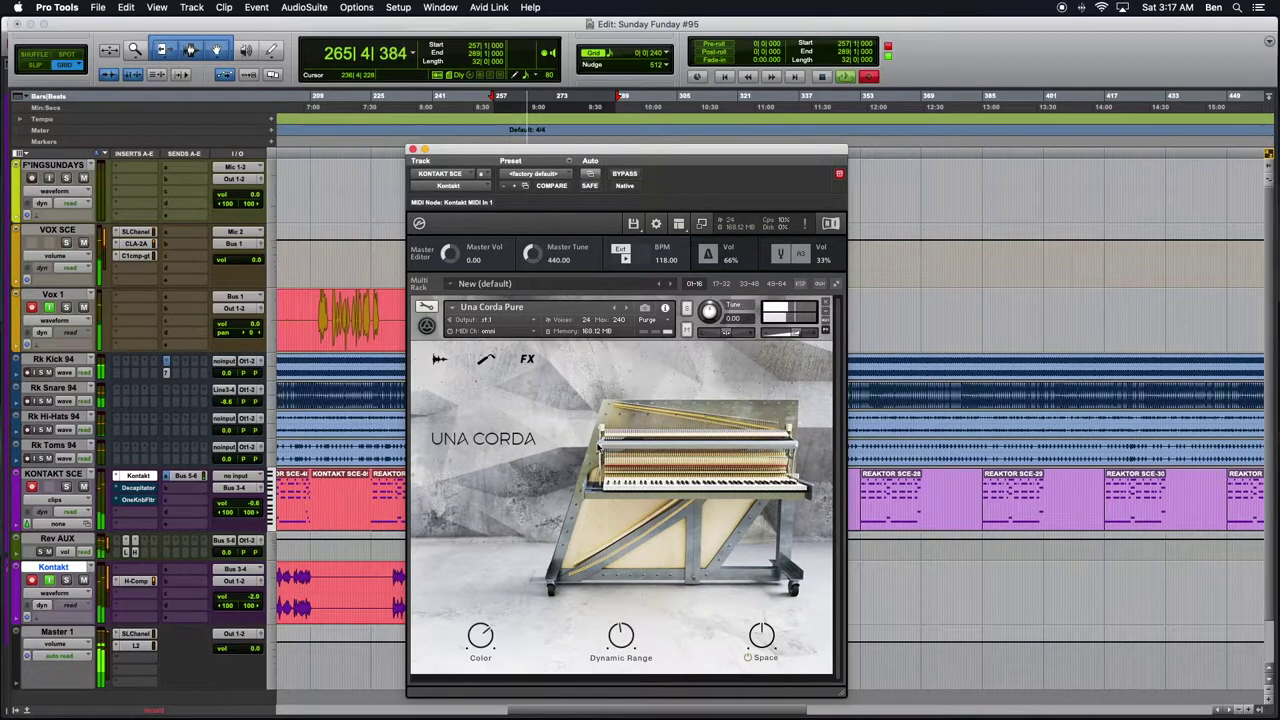
left_click(84, 243)
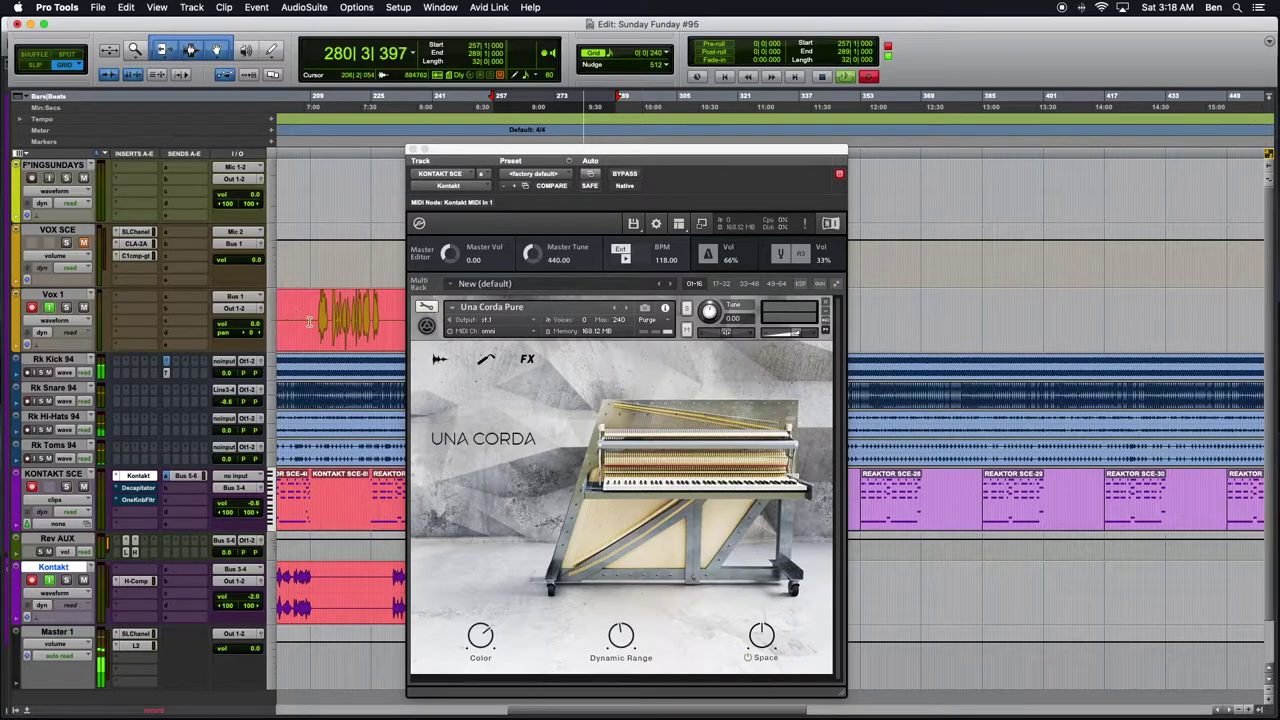
left_click(904, 583)
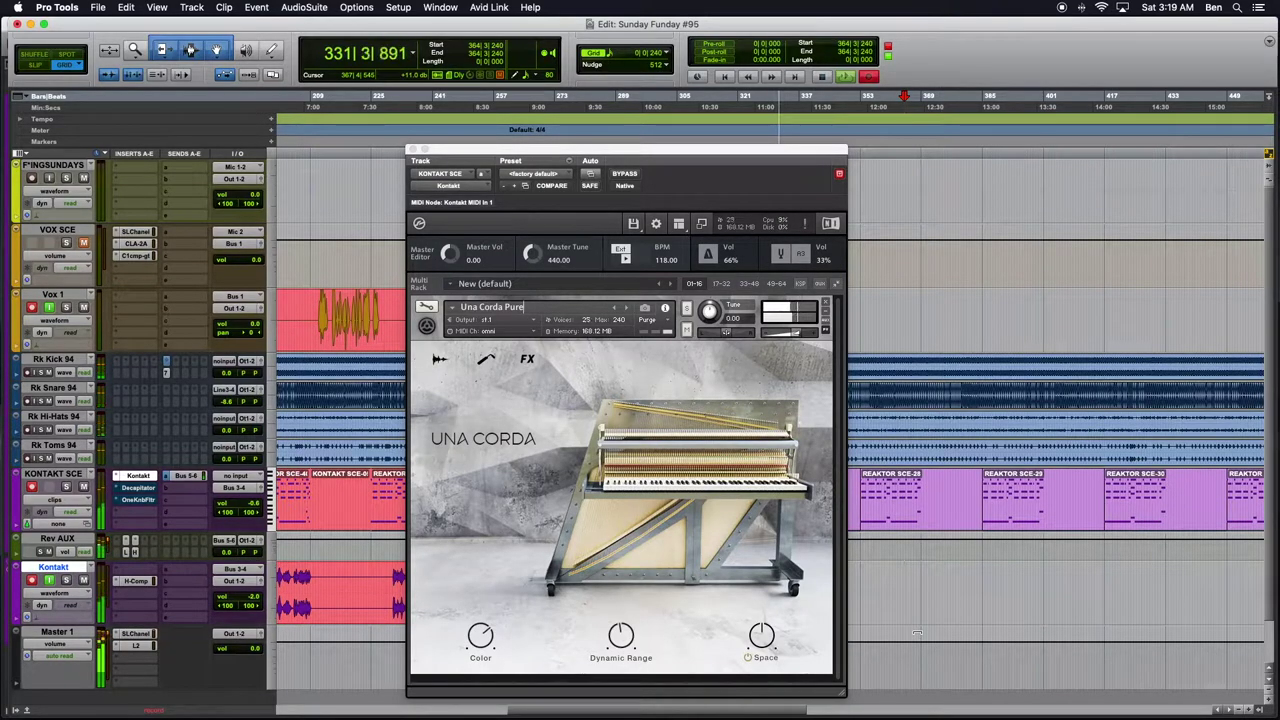
Open the Decapitator on the KONTAKT SCE track and try its Punish mode on and off.
key("Return")
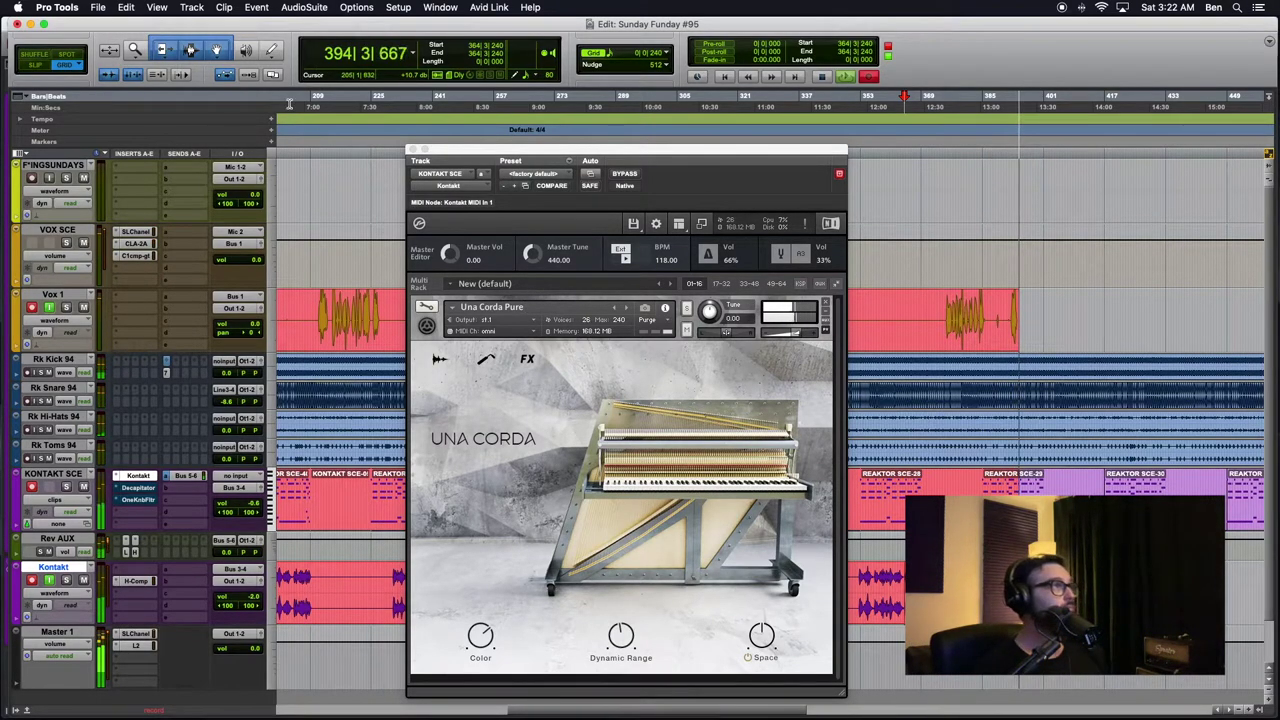
left_click_drag(532, 152, 568, 152)
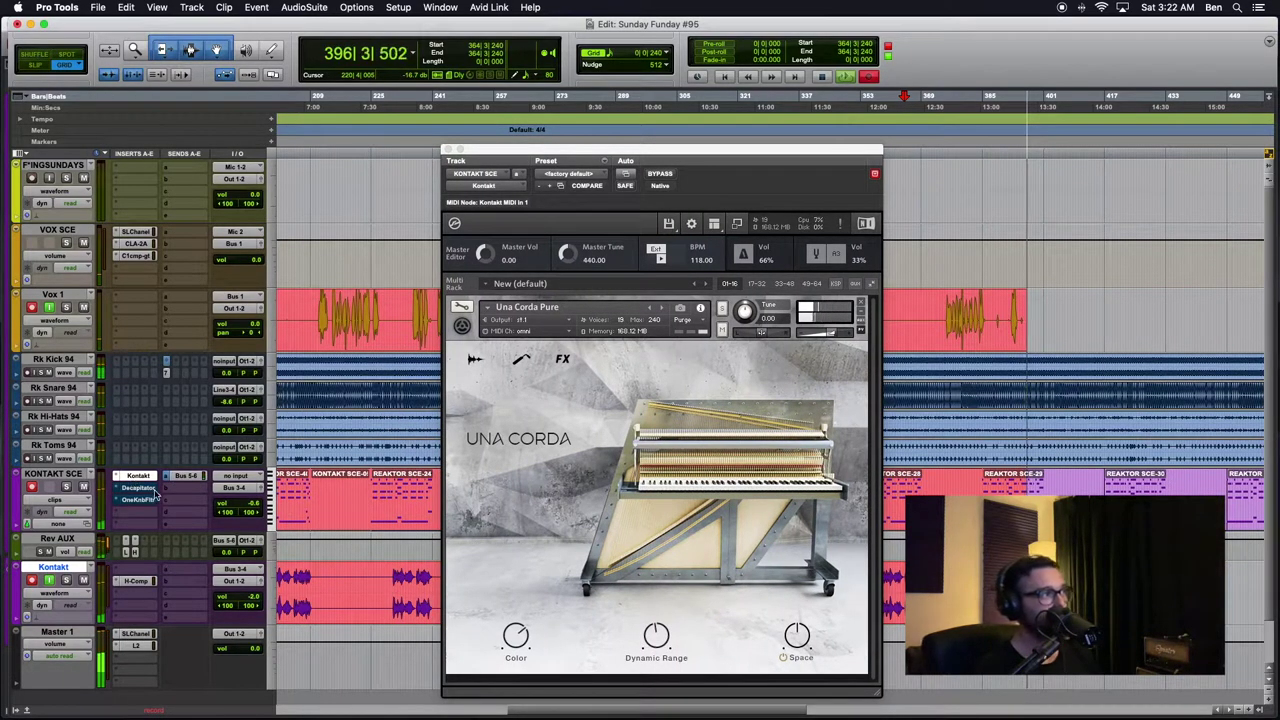
left_click(148, 488)
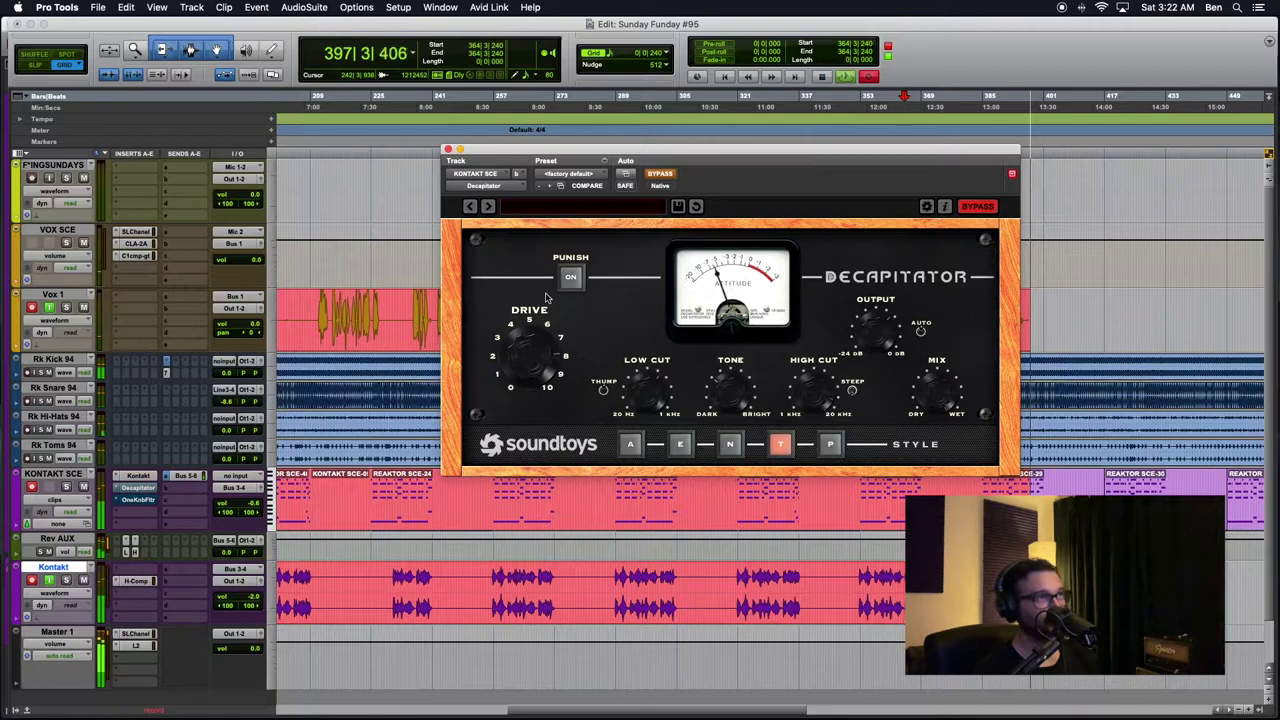
left_click(572, 278)
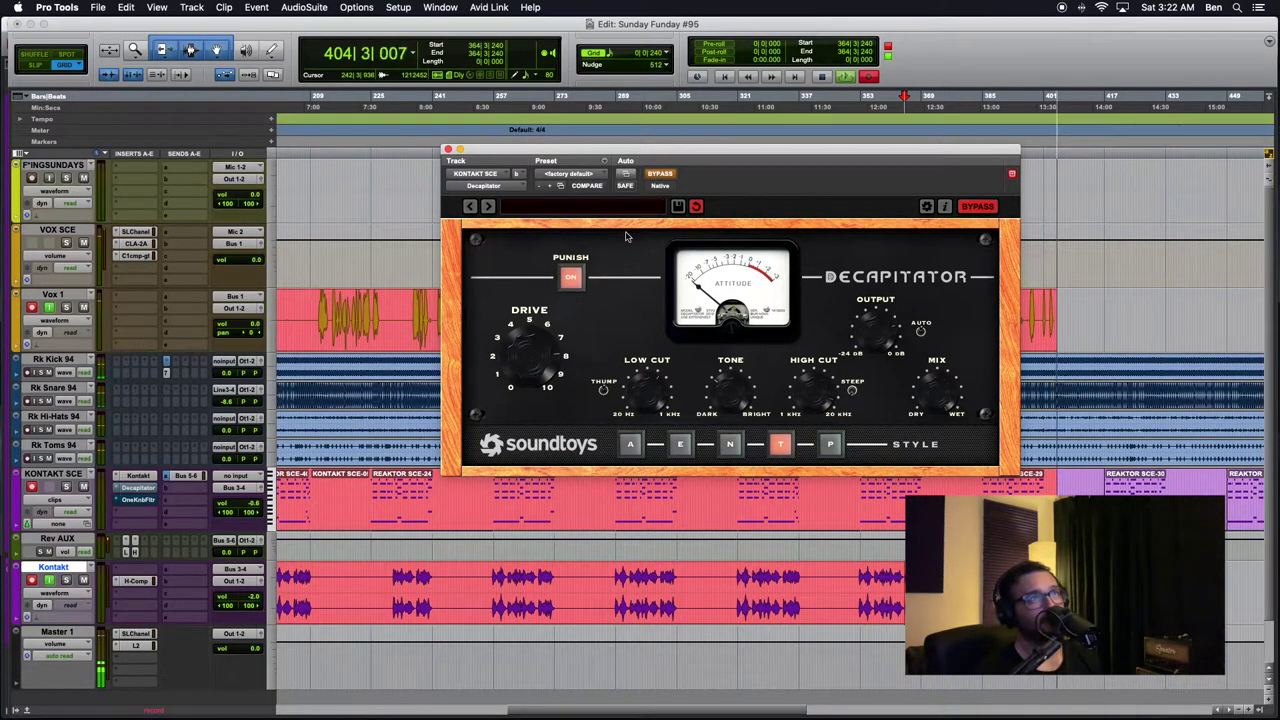
left_click(572, 277)
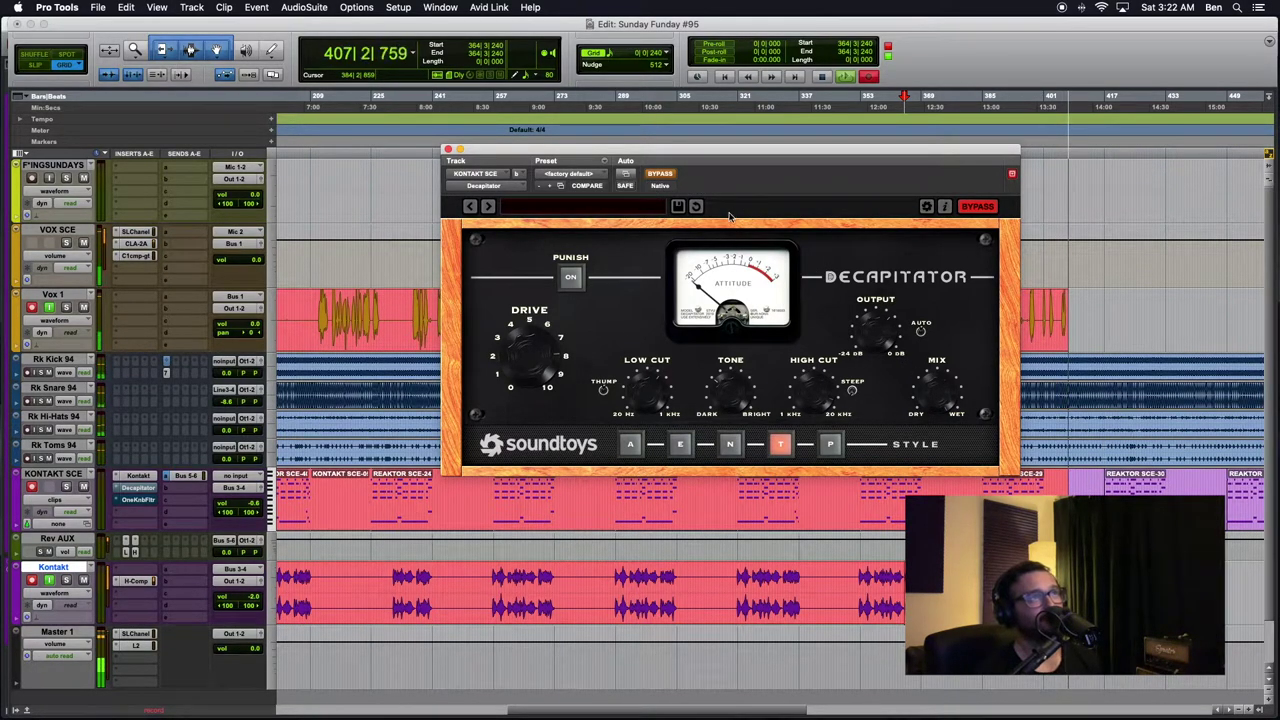
Take the Decapitator out of bypass and adjust its Drive amount.
left_click(662, 174)
left_click(663, 174)
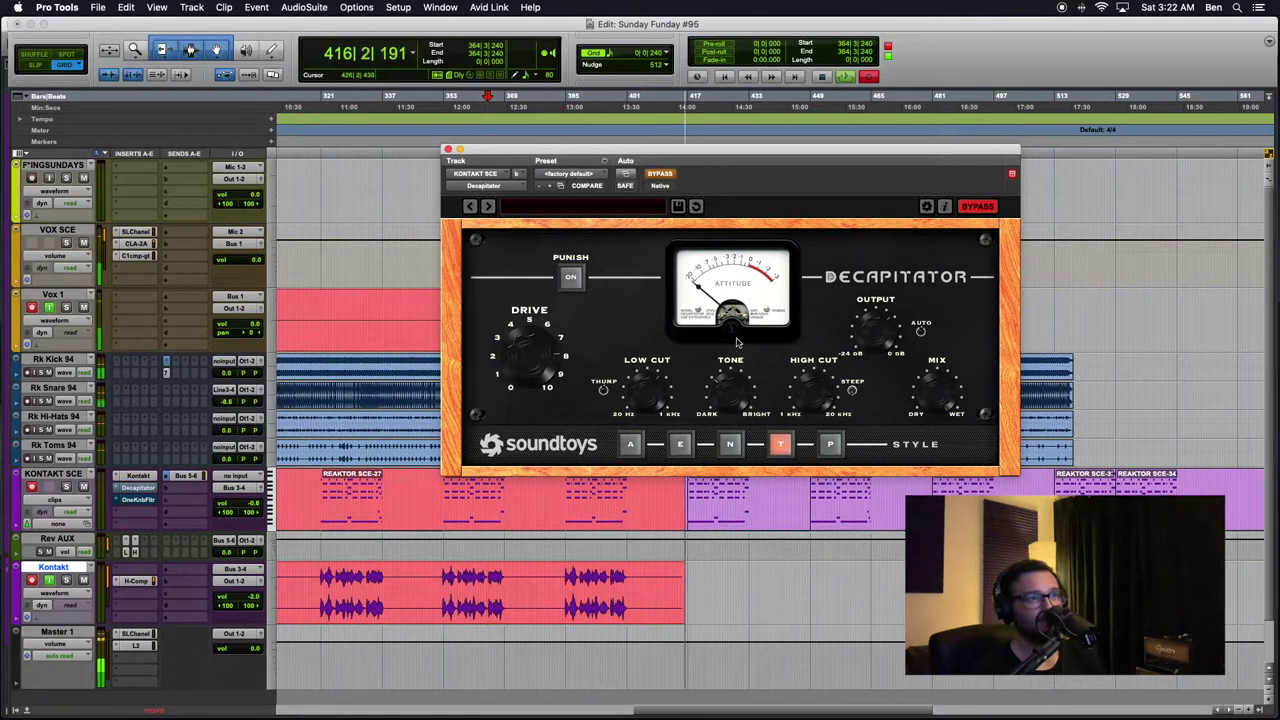
left_click(660, 175)
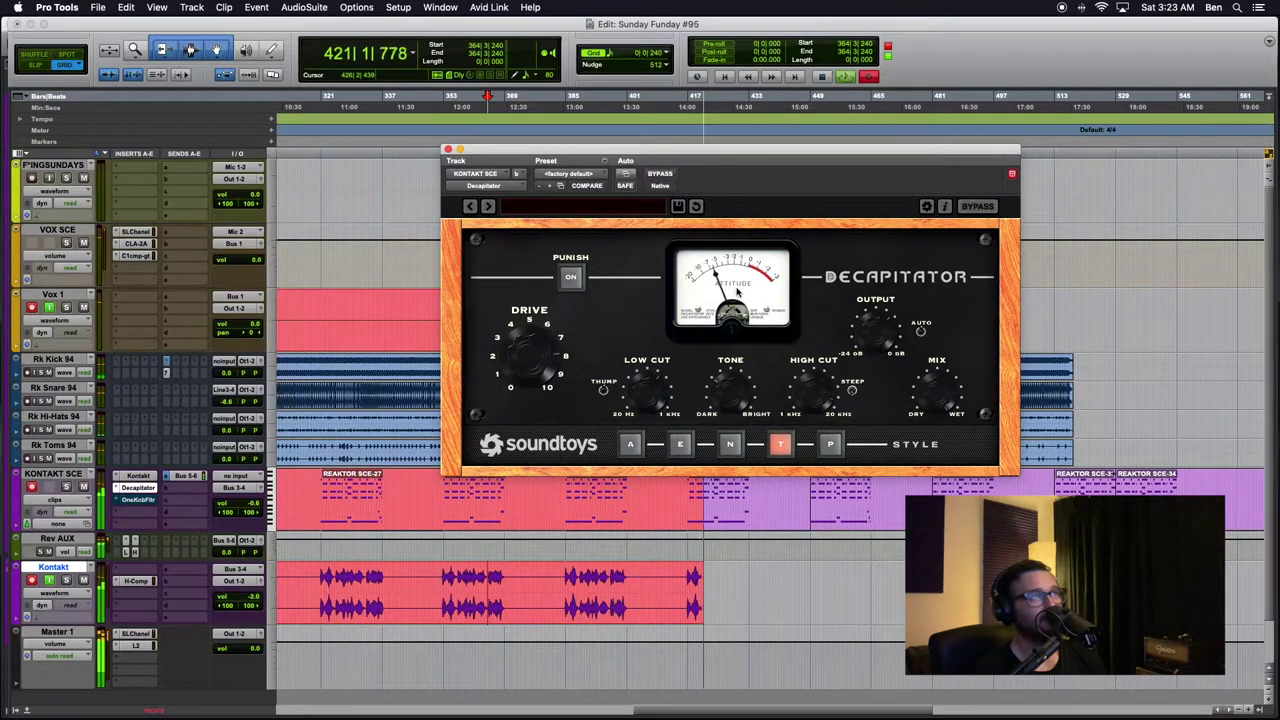
left_click_drag(522, 342, 406, 440)
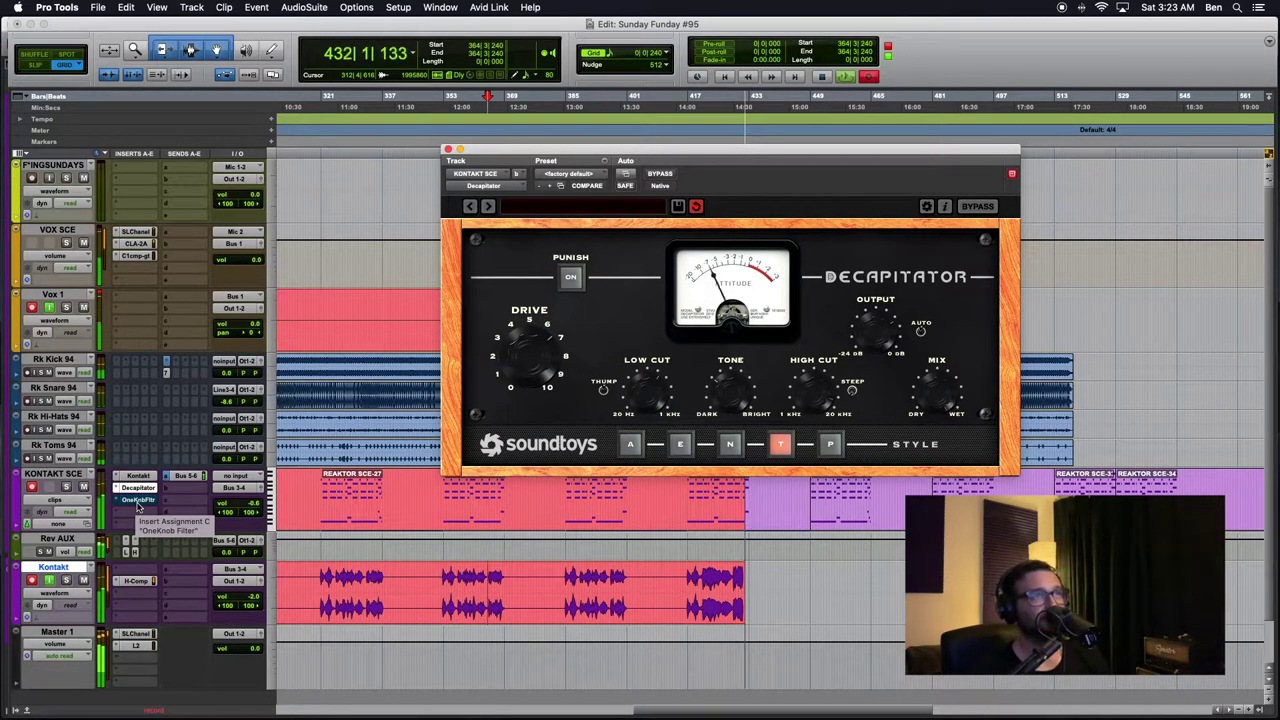
Compare the piano with the OneKnob Filter on the KONTAKT SCE track active and bypassed, and revisit the Decapitator.
left_click(139, 499)
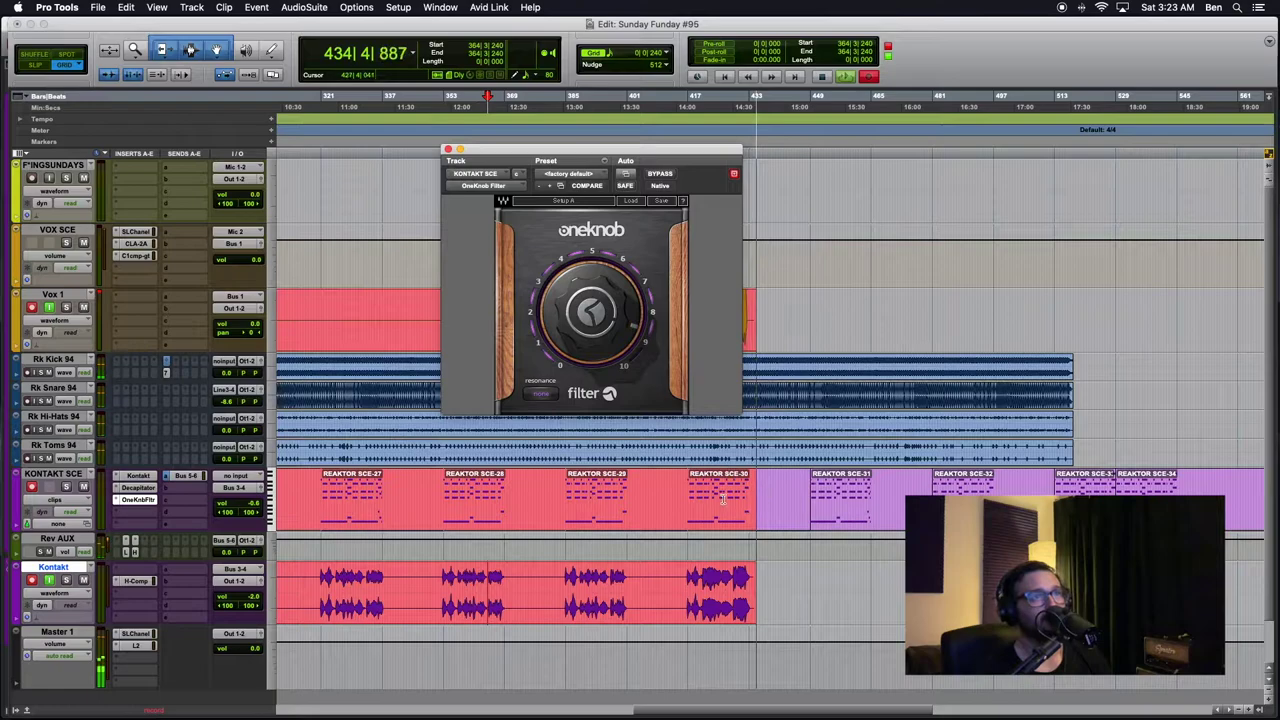
left_click(139, 499, "super")
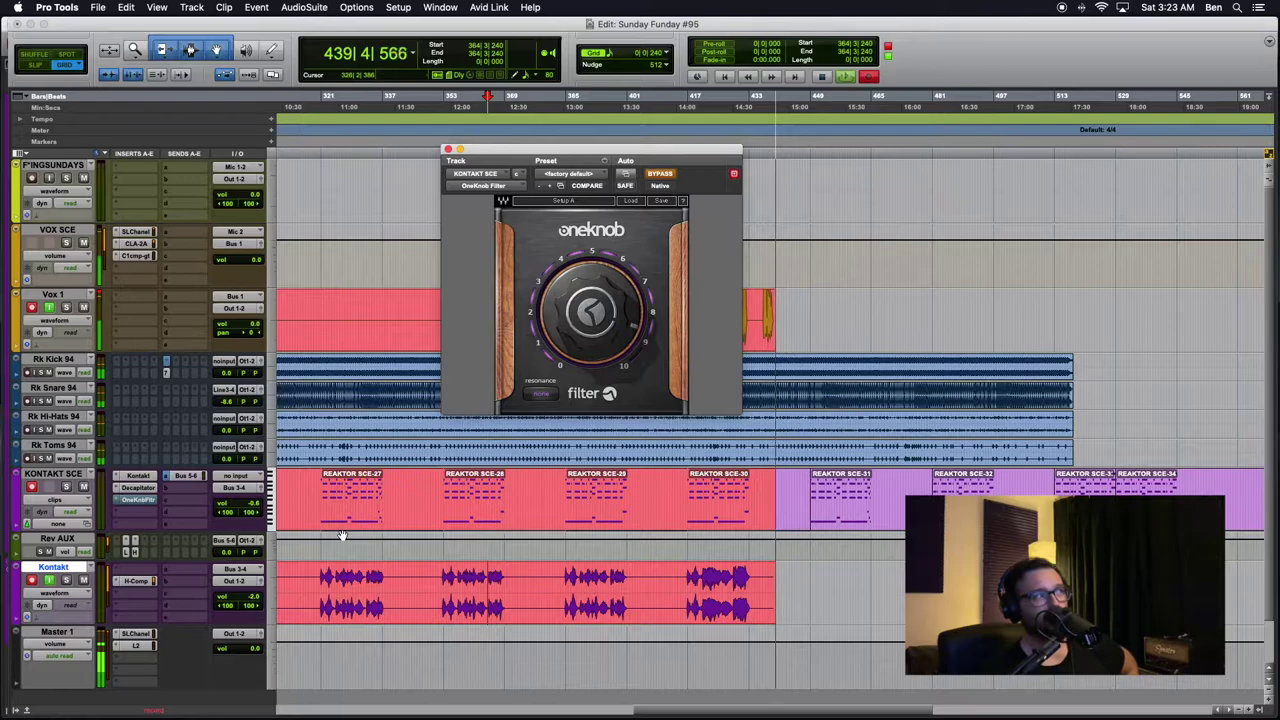
left_click(143, 497)
left_click(139, 488)
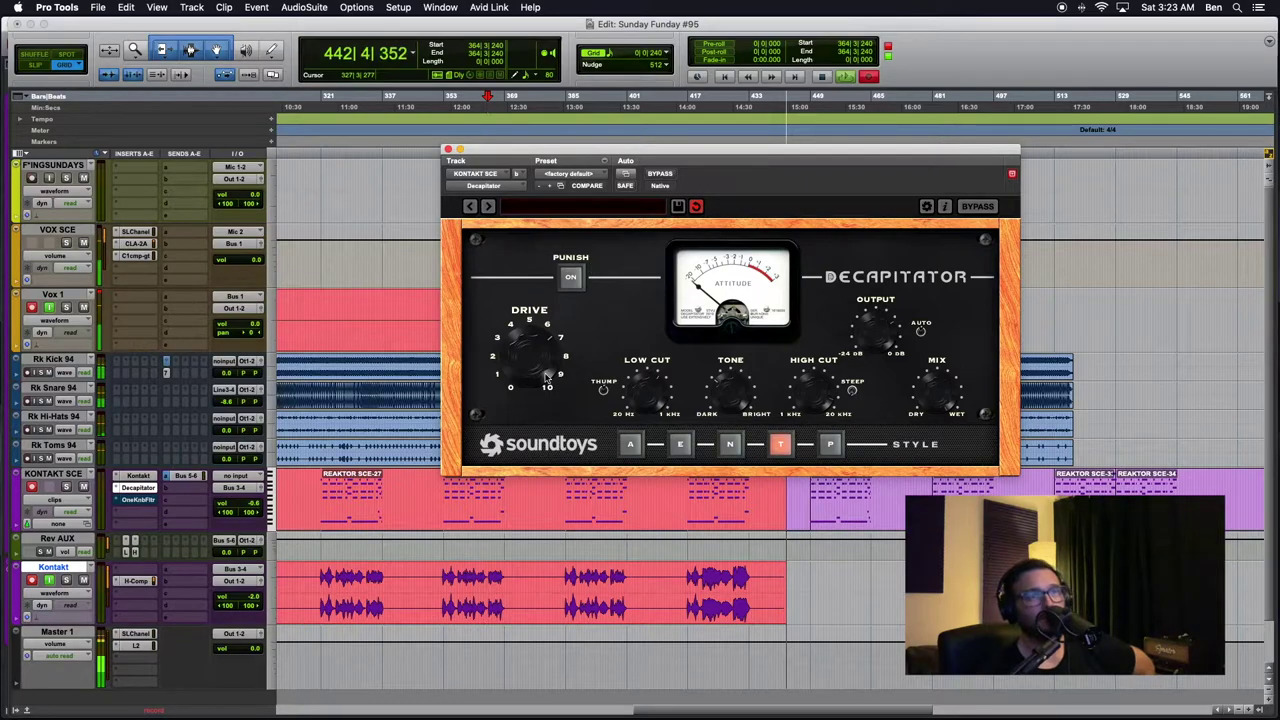
Reopen the OneKnob Filter, reposition its window, and take it out of bypass while adjusting the filter knob.
left_click(137, 502)
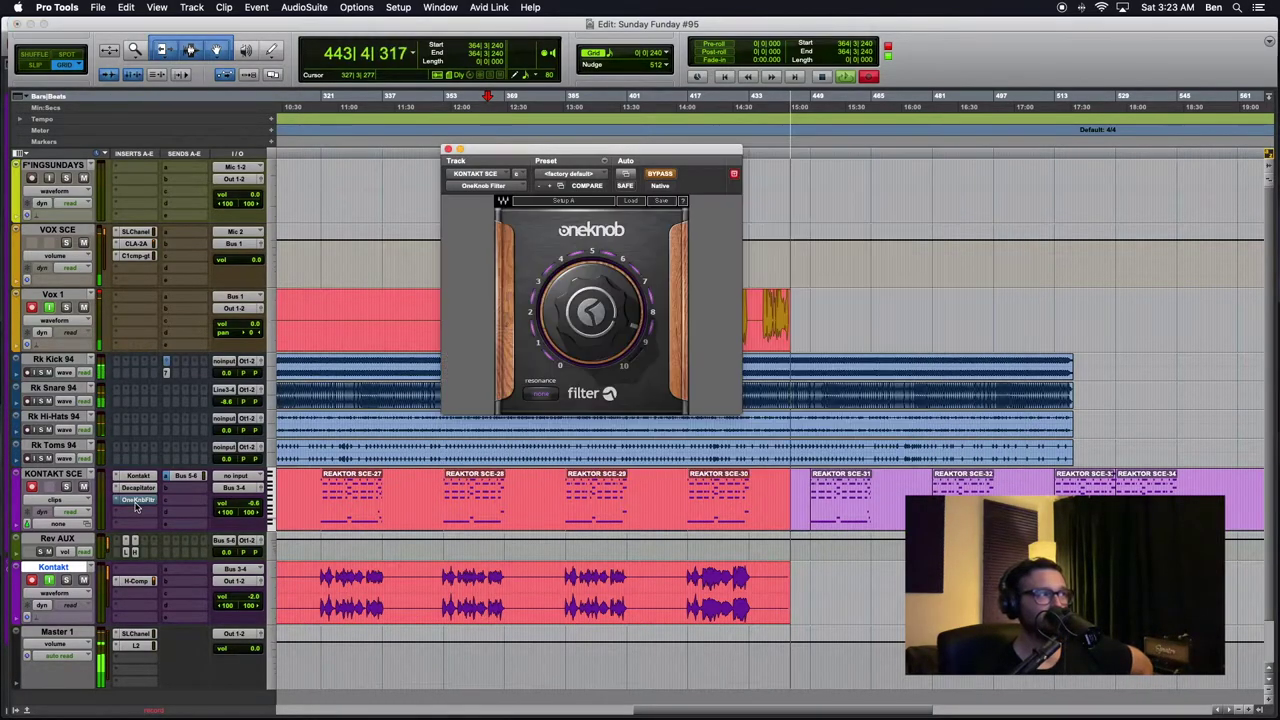
left_click_drag(567, 156, 849, 207)
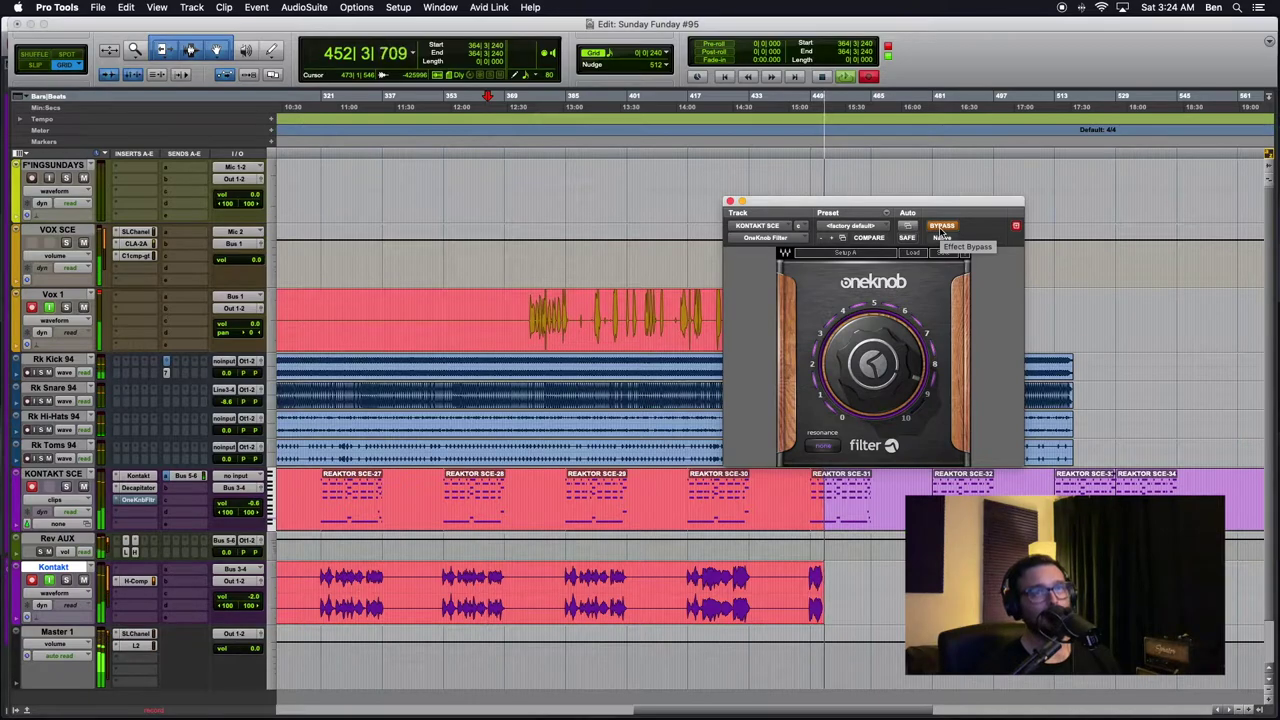
left_click(941, 229)
mouse_move(873, 358)
left_mouse_down()
mouse_move(873, 345)
mouse_move(873, 389)
mouse_move(873, 330)
mouse_move(873, 390)
mouse_move(873, 345)
left_mouse_up()
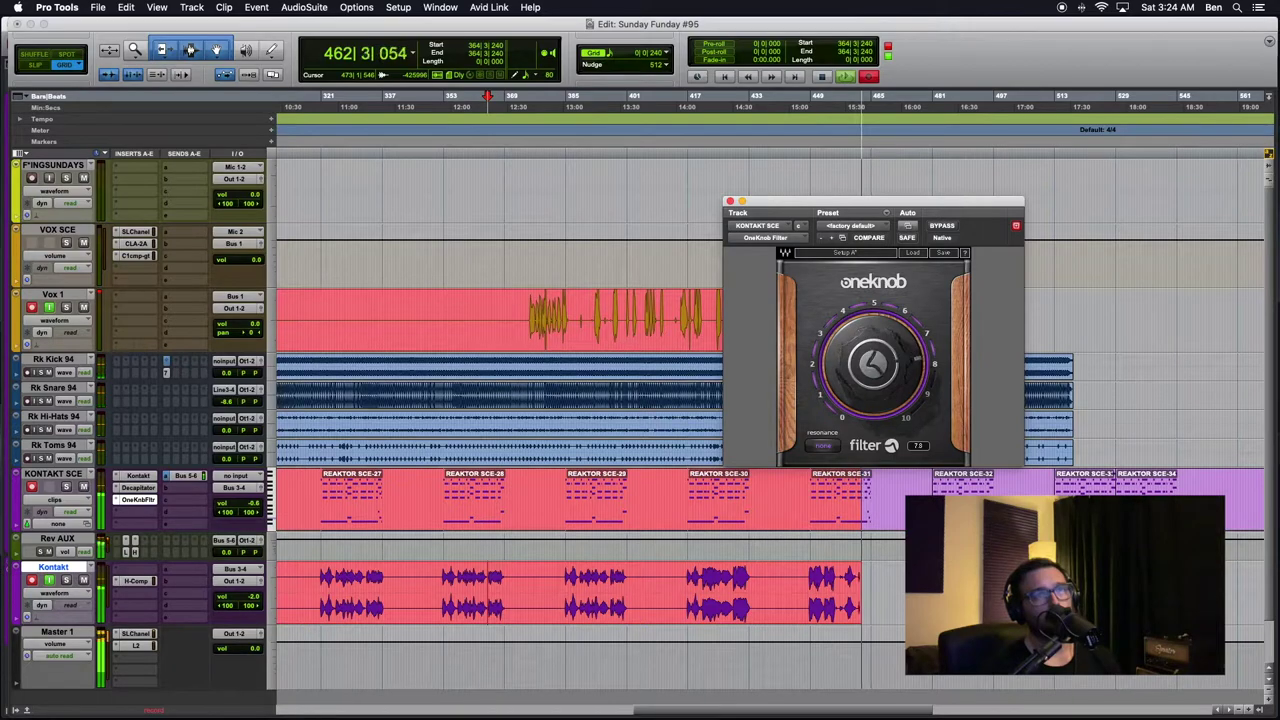
left_click_drag(870, 345, 887, 360)
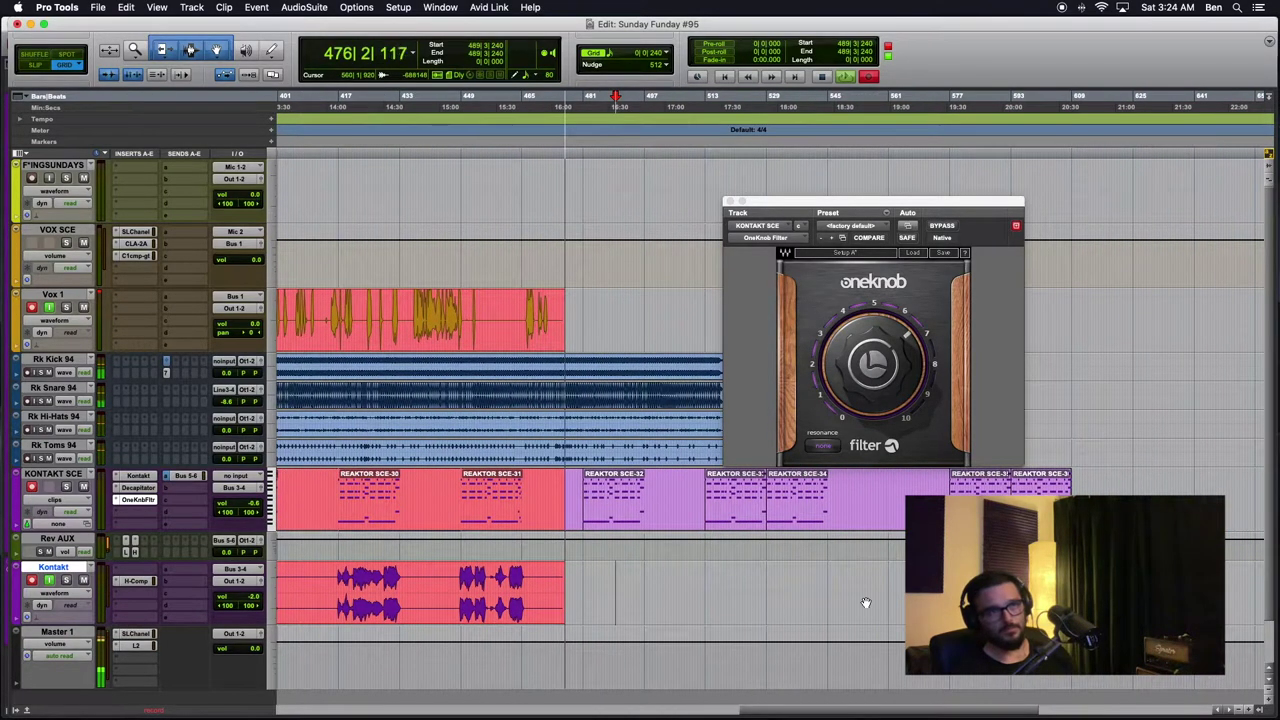
Sweep the OneKnob Filter knob down, raise it to 10.0, and ease it back to 9.9.
scroll(866, 603, "left", 15)
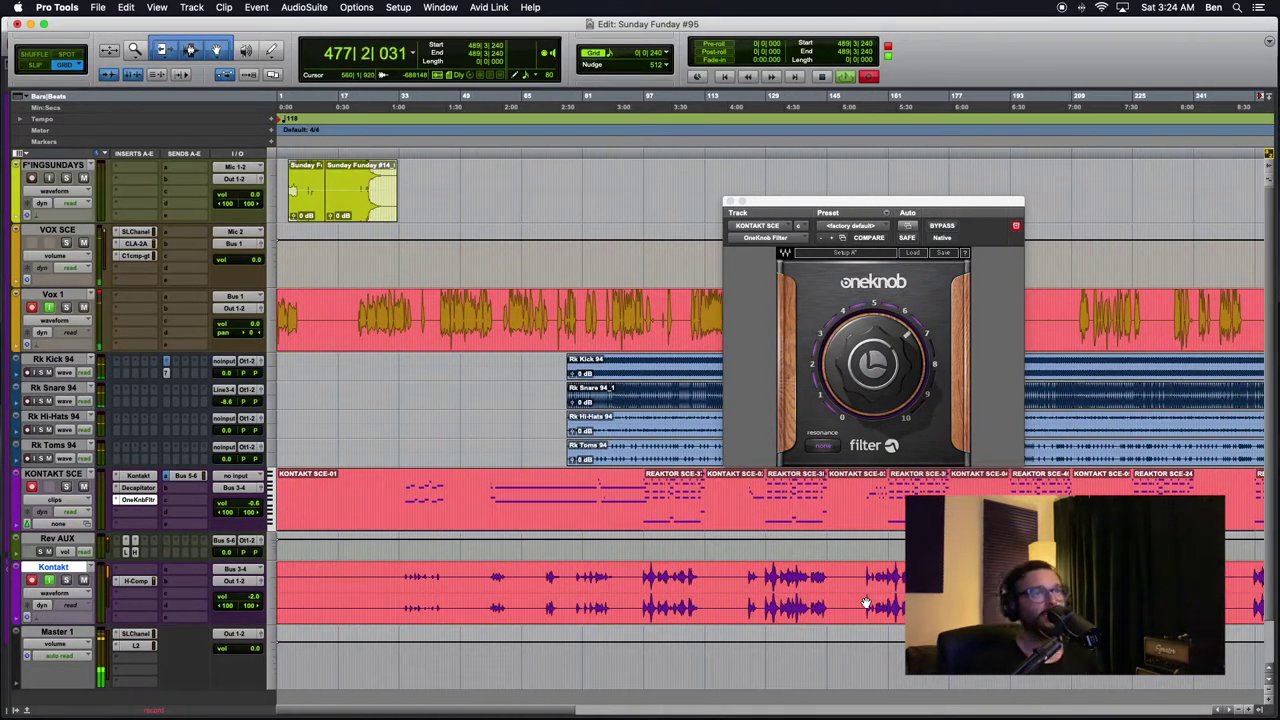
scroll(843, 549, "right", 15)
scroll(800, 540, "down", 2)
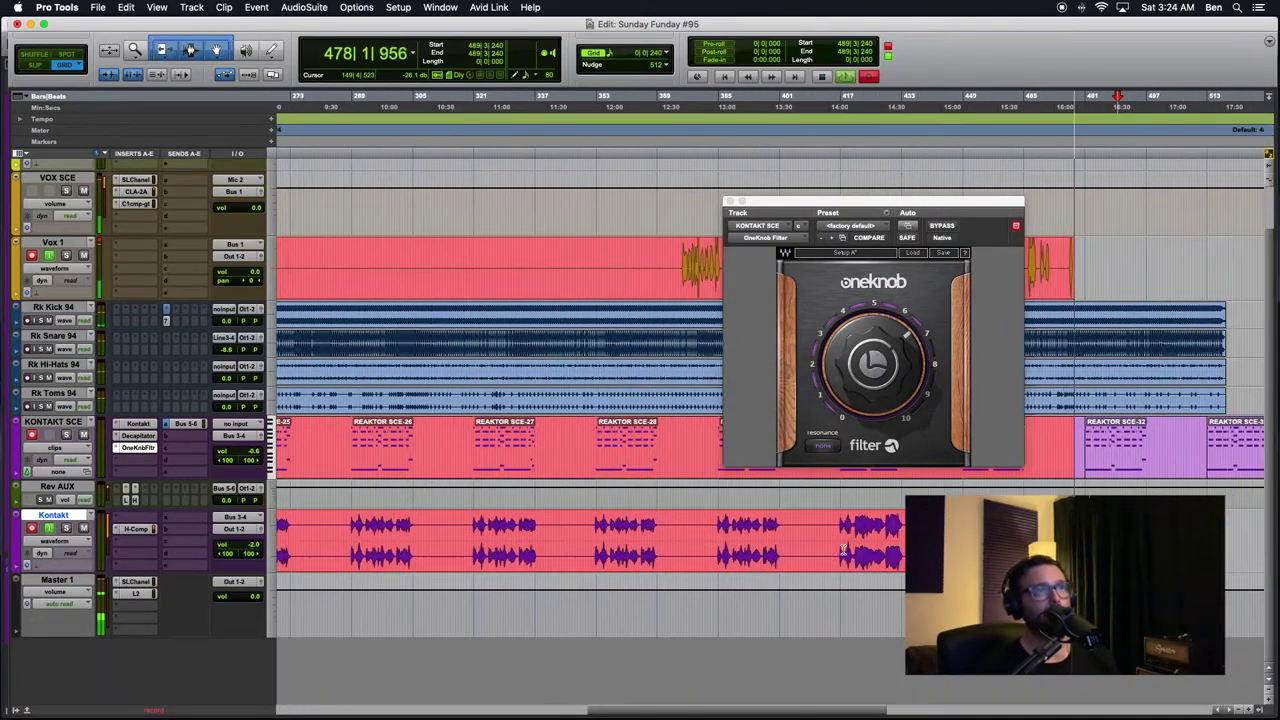
scroll(784, 537, "right", 4)
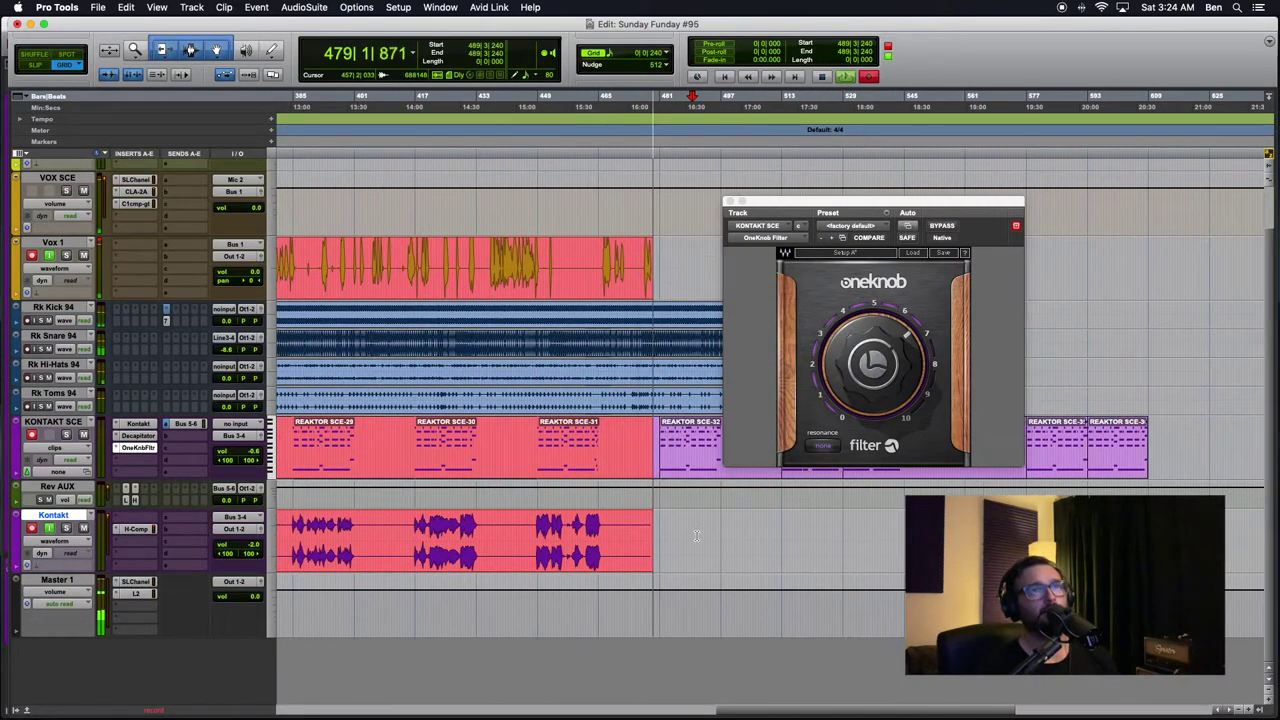
left_click_drag(864, 375, 864, 415)
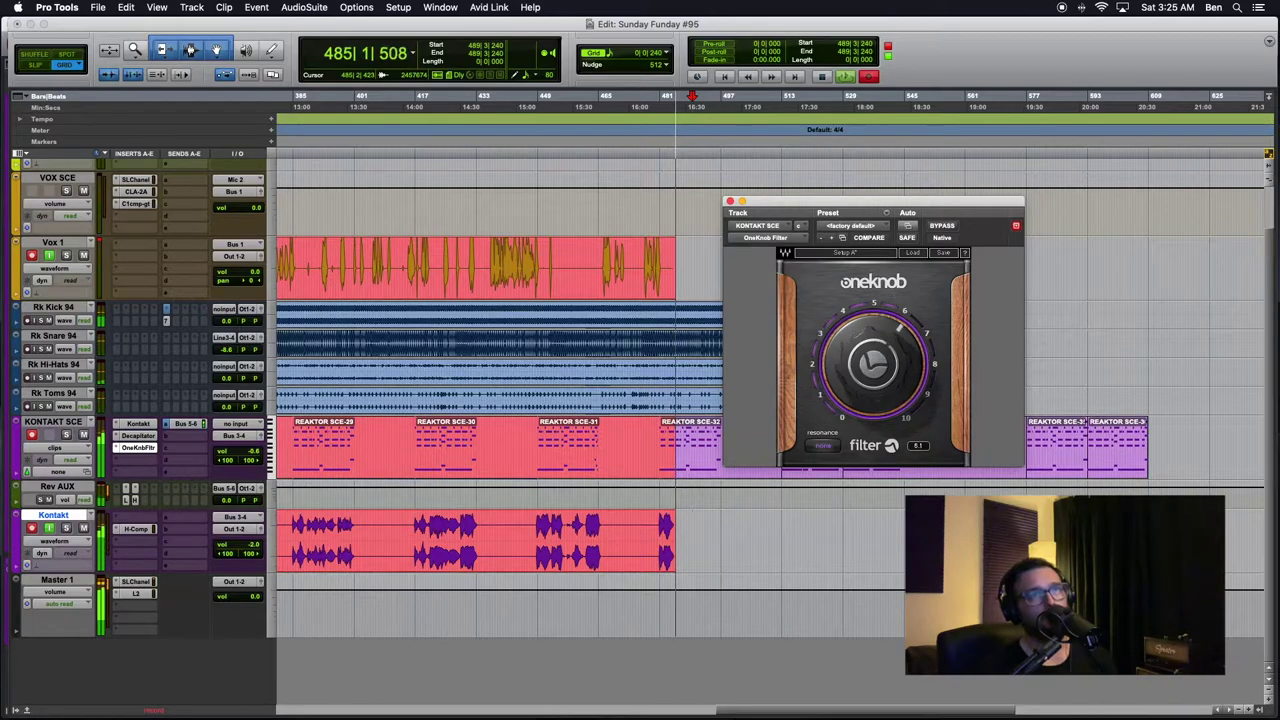
left_click_drag(864, 415, 864, 381)
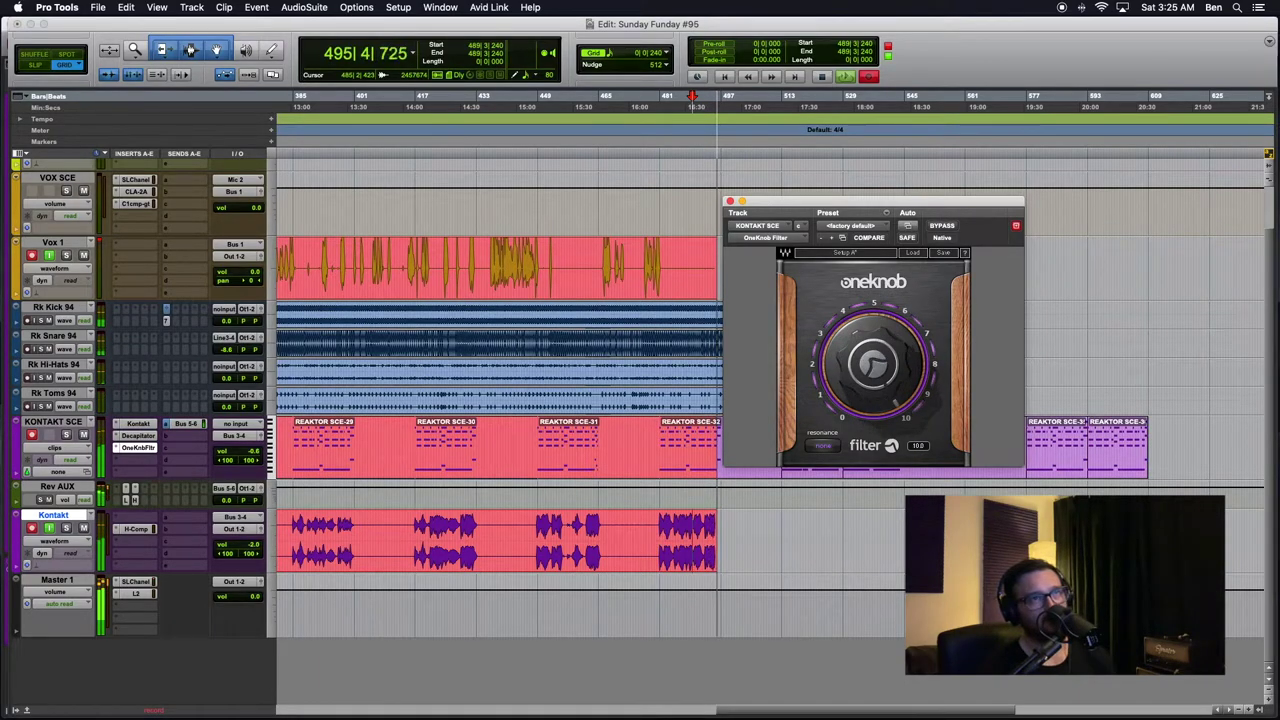
left_click_drag(864, 381, 864, 382)
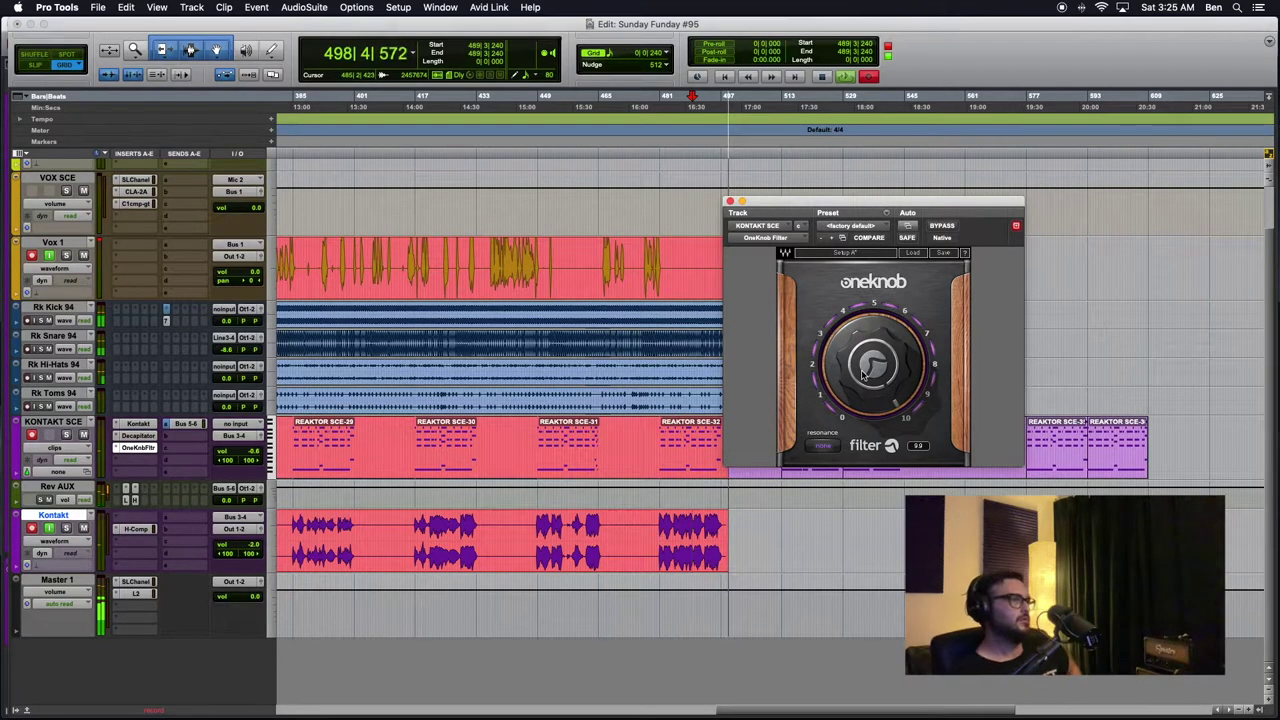
Move the OneKnob Filter window clear of the track clips and readjust its knob to about 8.
left_click(100, 243)
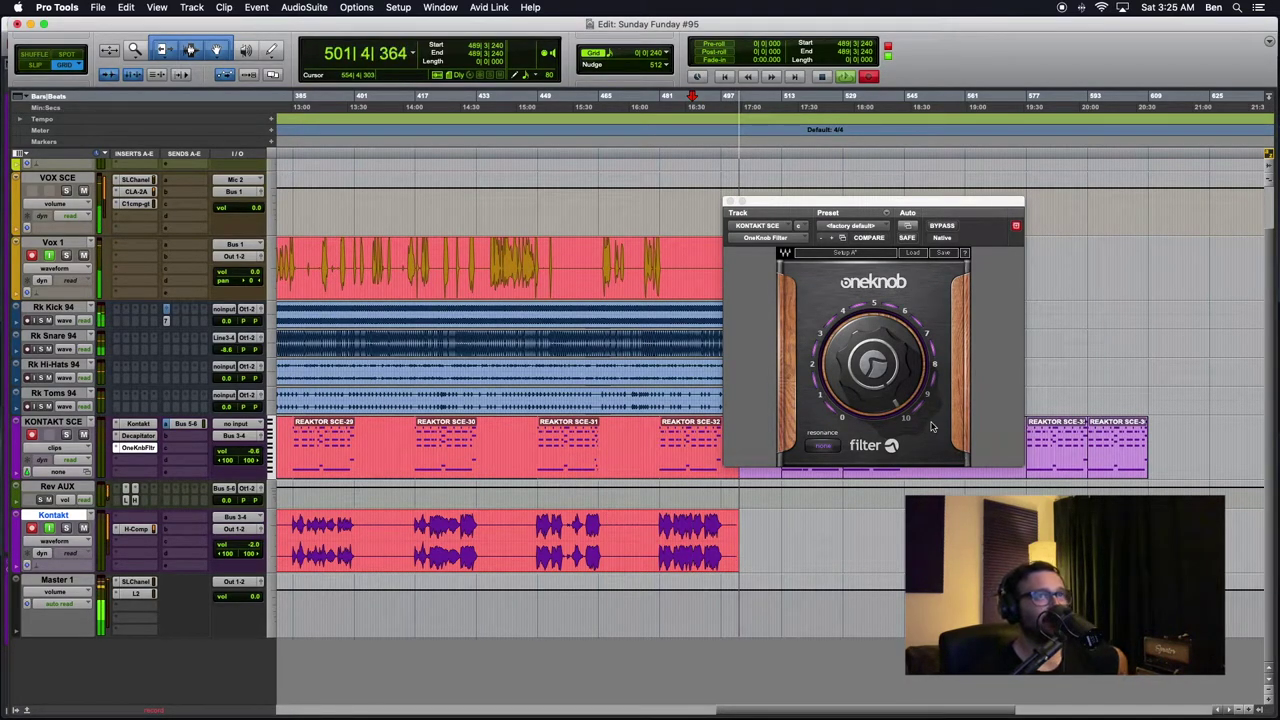
left_click_drag(888, 378, 885, 368)
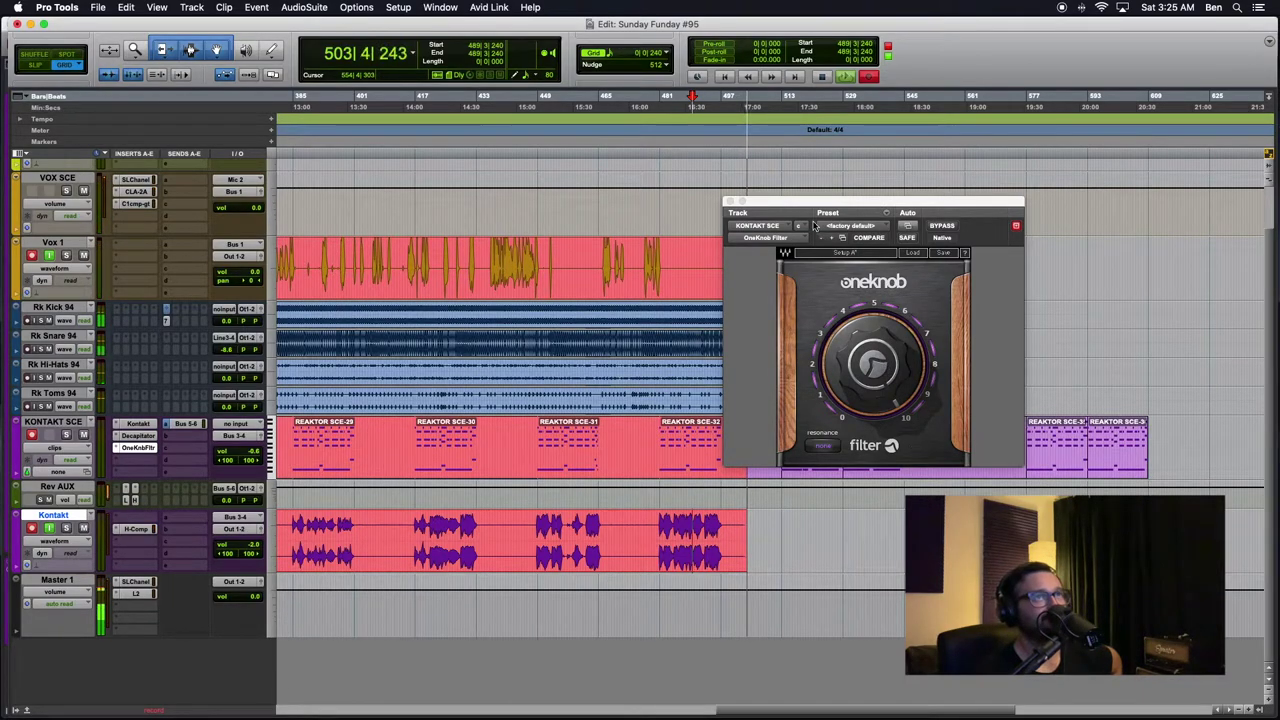
left_click_drag(791, 202, 915, 120)
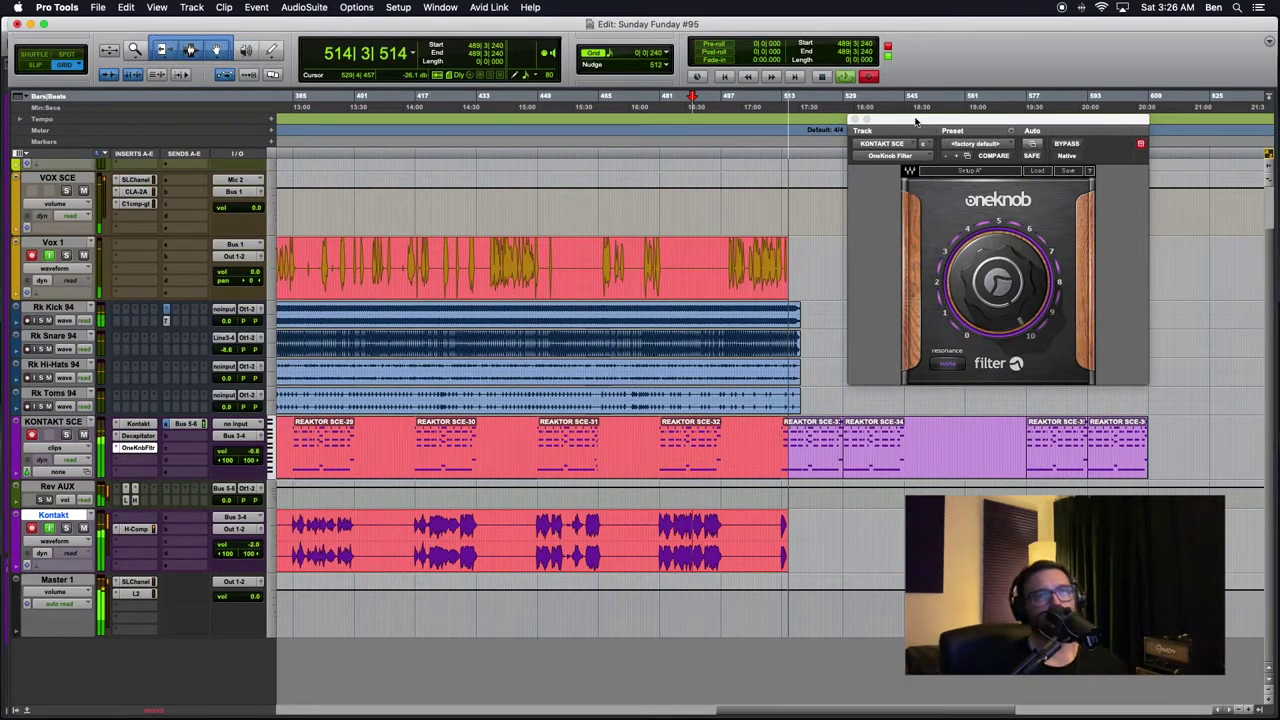
left_click_drag(983, 272, 1013, 262)
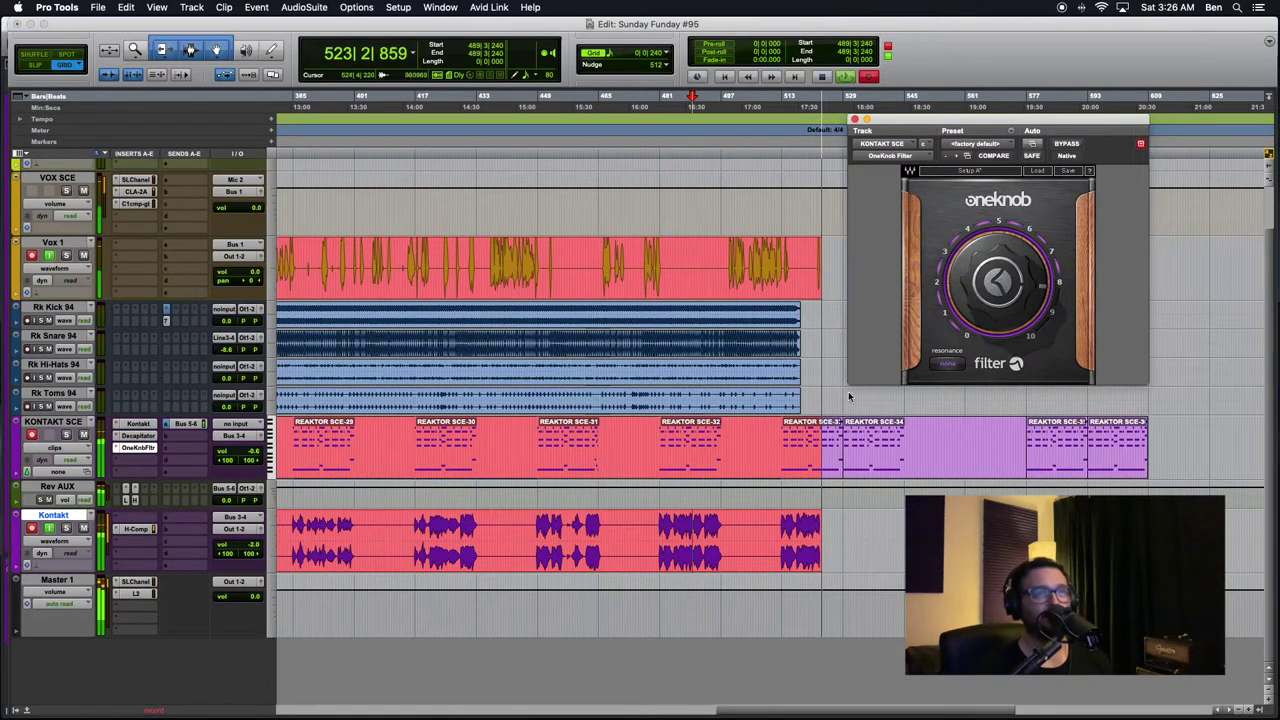
Open the Kontakt instrument on the KONTAKT SCE track, reposition its window, and adjust the Una Corda Pure volume.
left_click(138, 423)
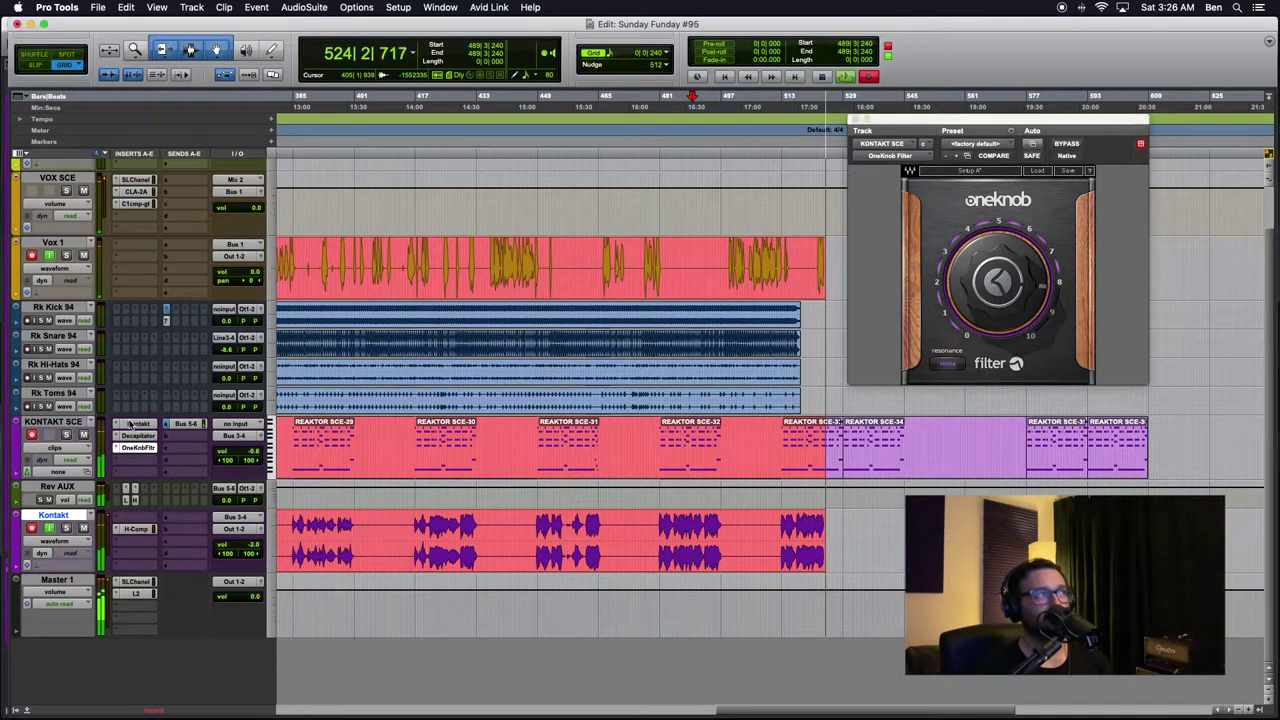
left_click_drag(1051, 122, 666, 119)
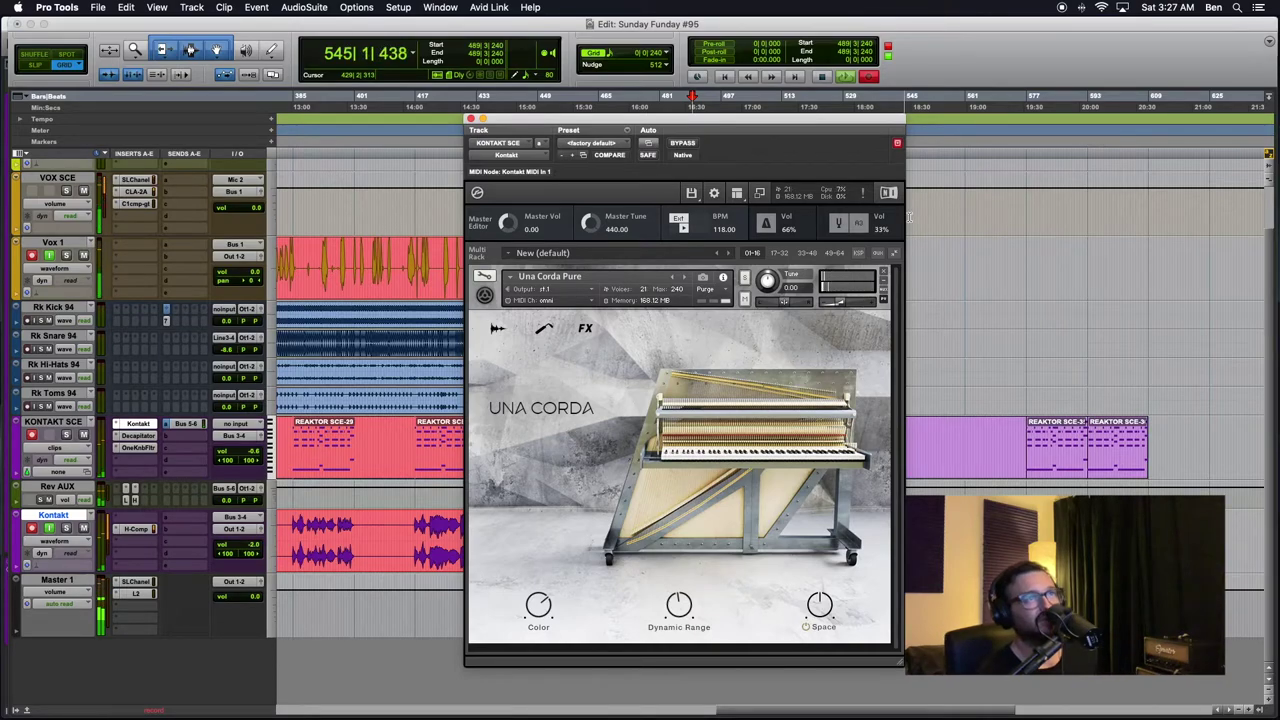
mouse_move(844, 300)
left_click_drag(844, 300, 858, 305)
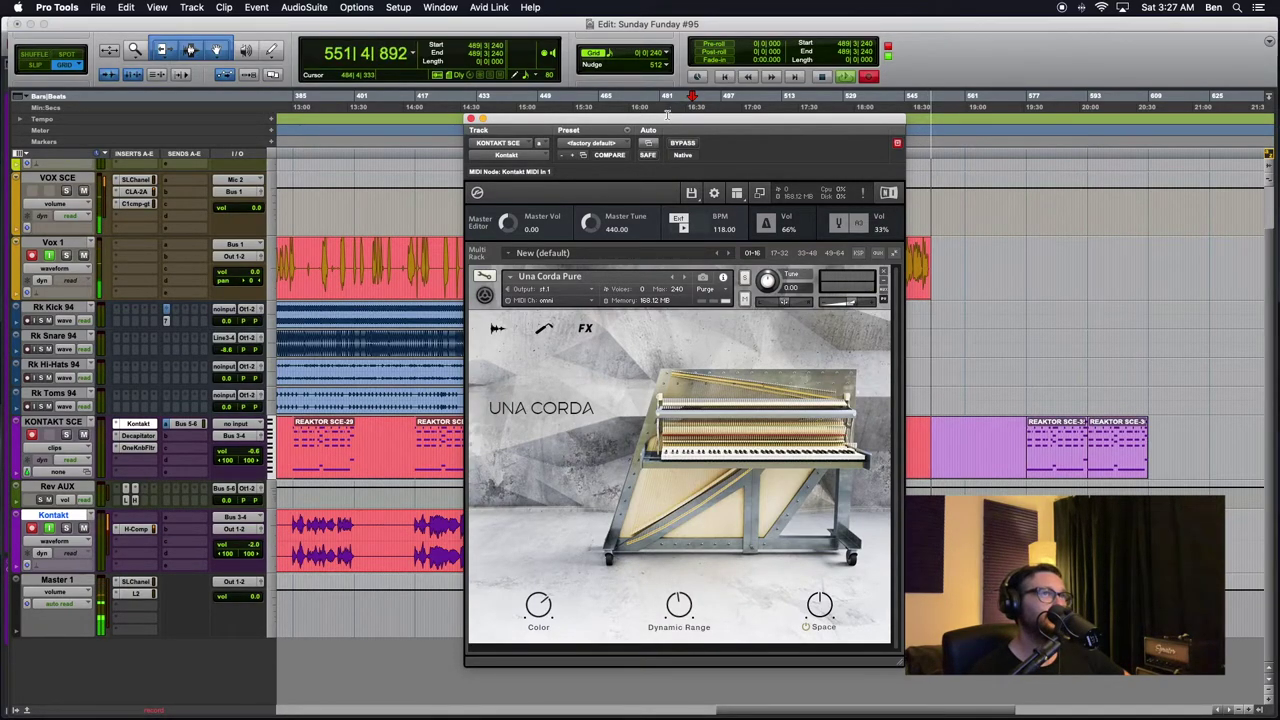
Fade the Una Corda Pure instrument volume down and back up, and mute the VOX SCE track.
left_click_drag(660, 127, 661, 149)
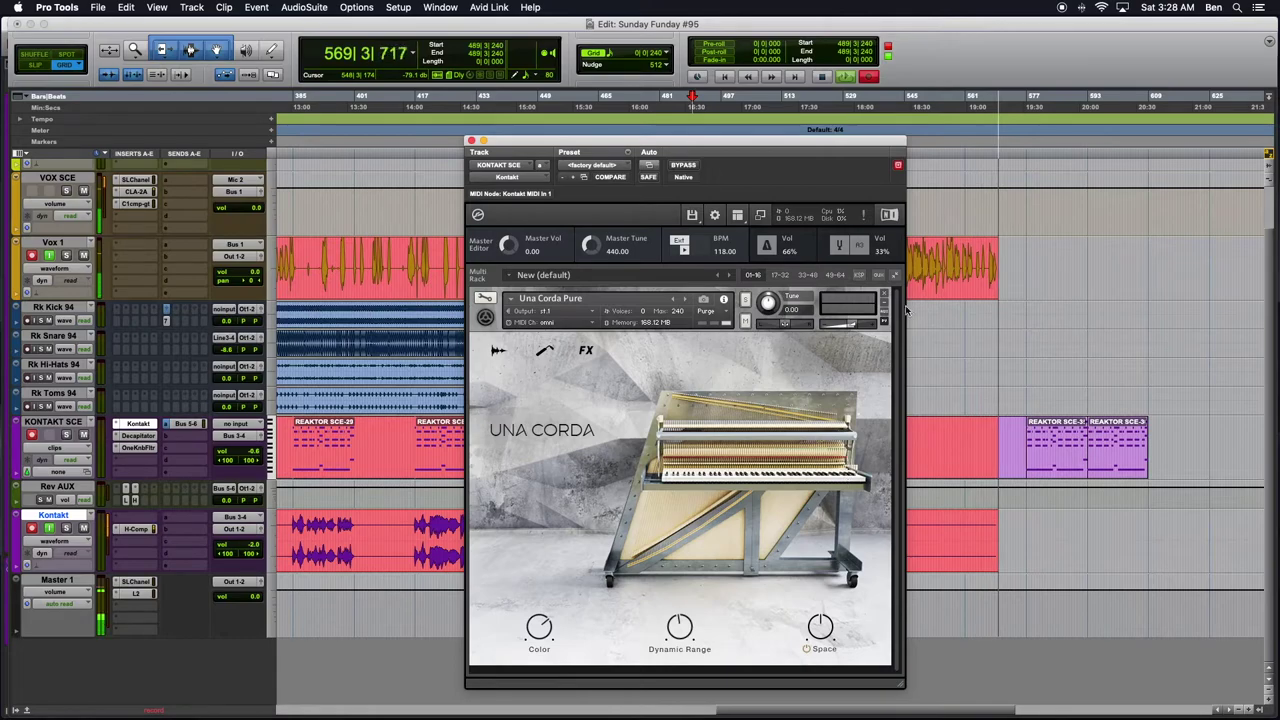
left_click_drag(850, 324, 826, 330)
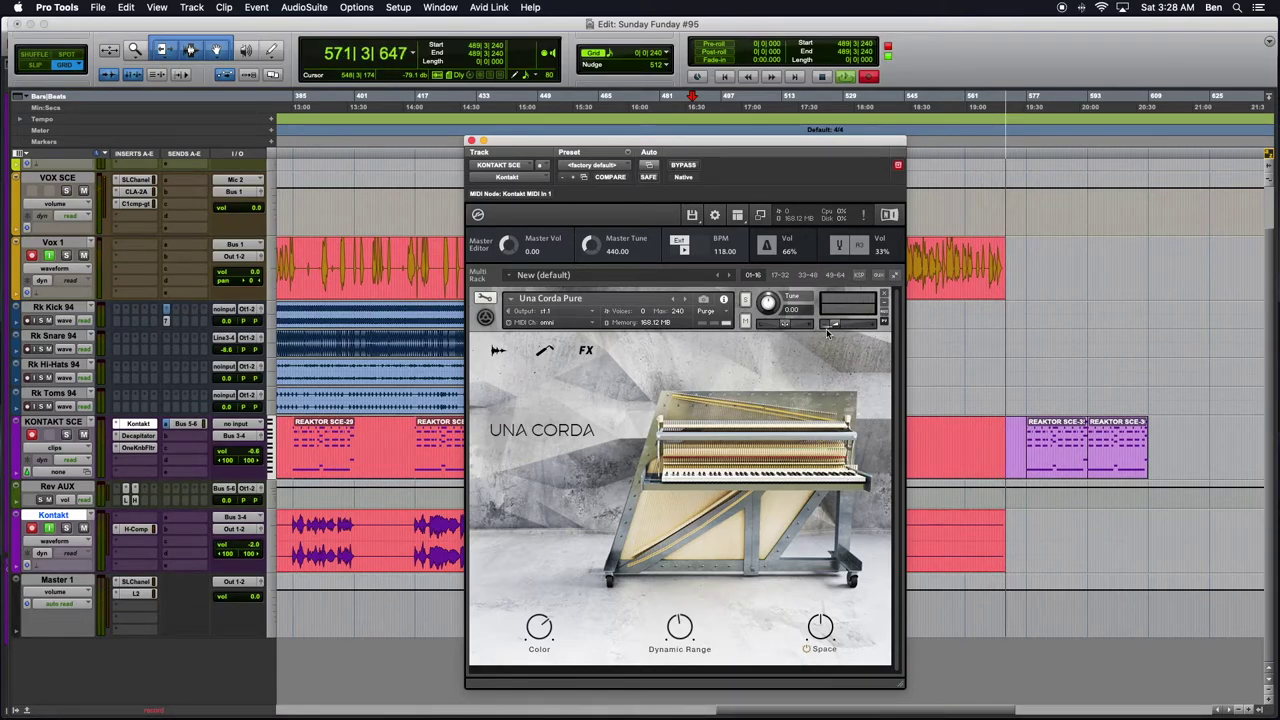
left_click_drag(826, 328, 838, 330)
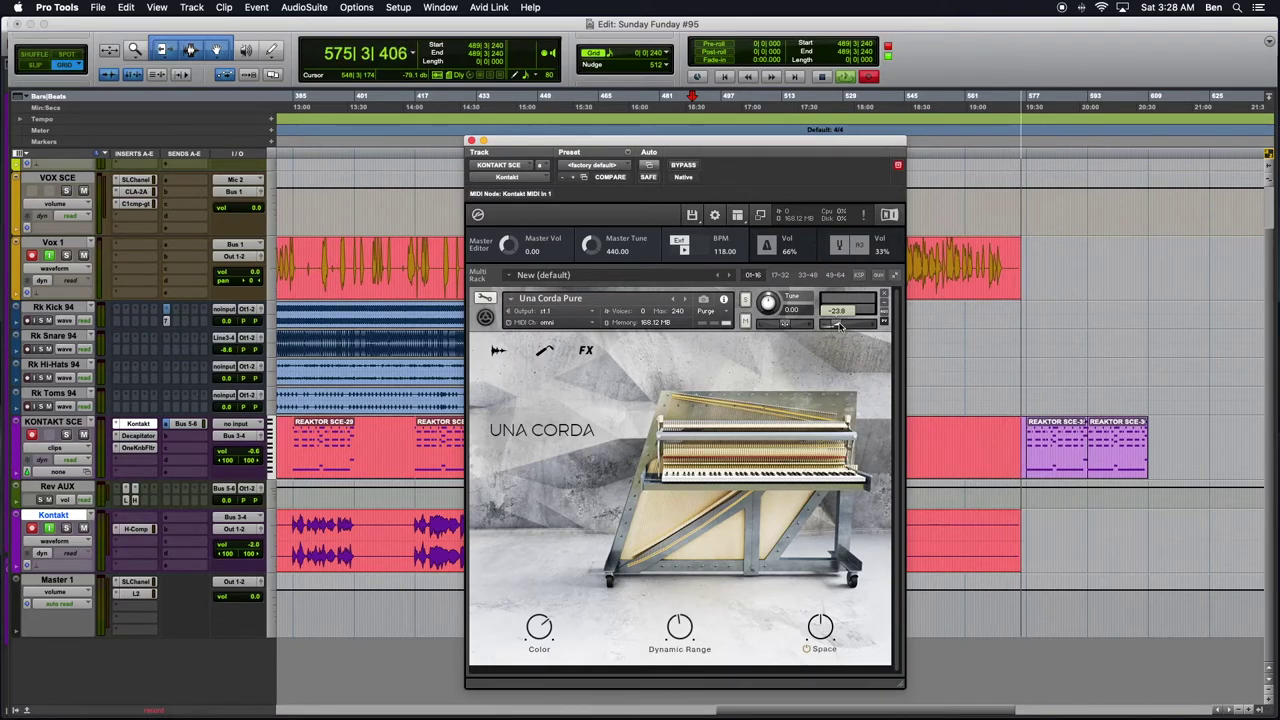
left_click_drag(838, 326, 858, 343)
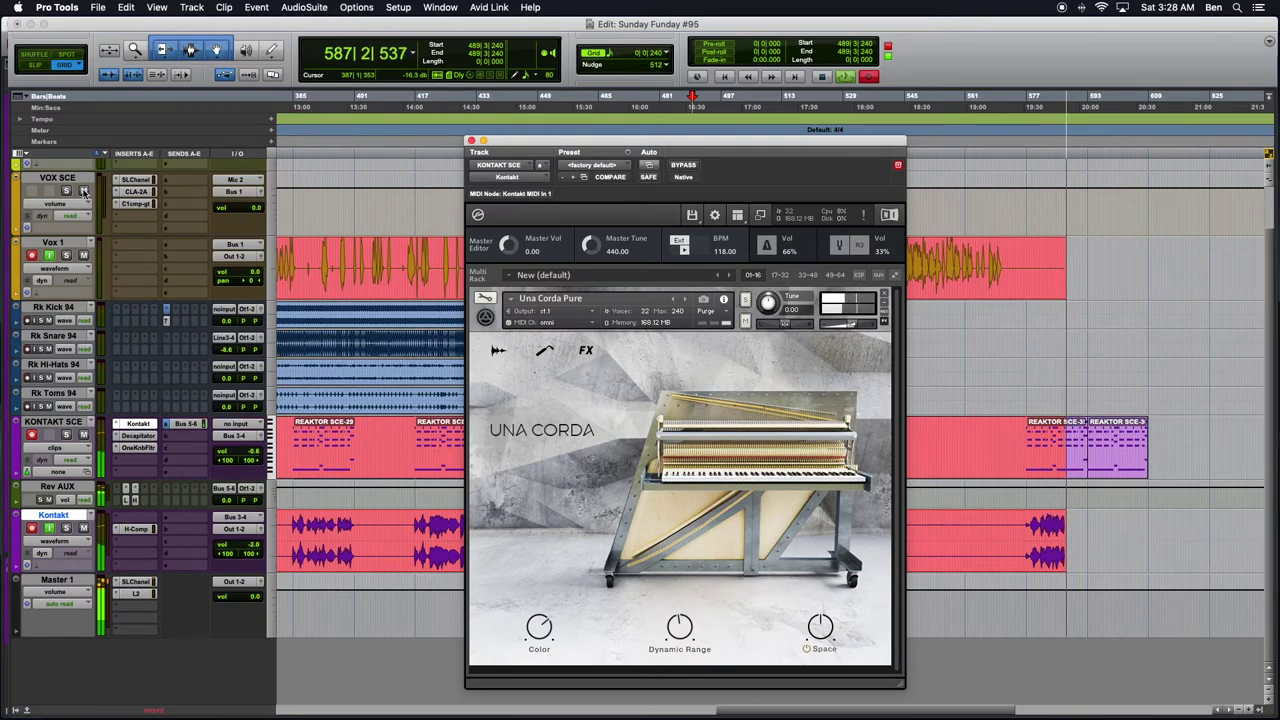
left_click(450, 243)
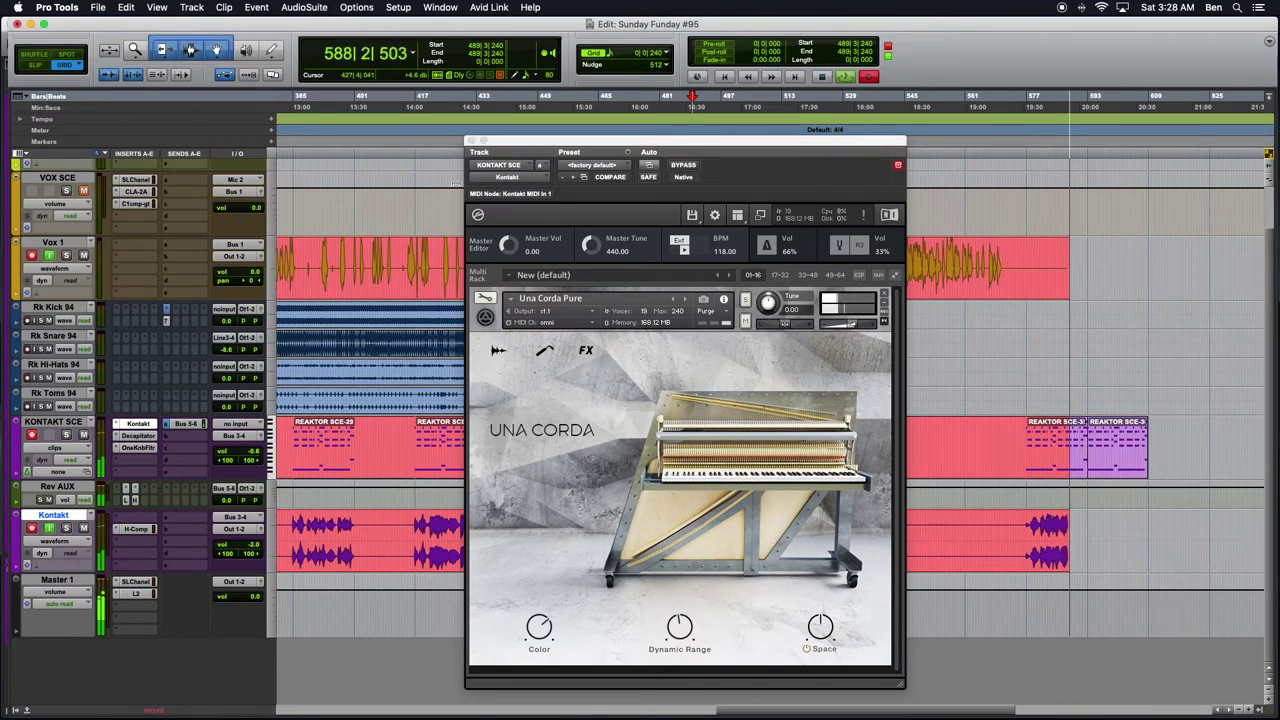